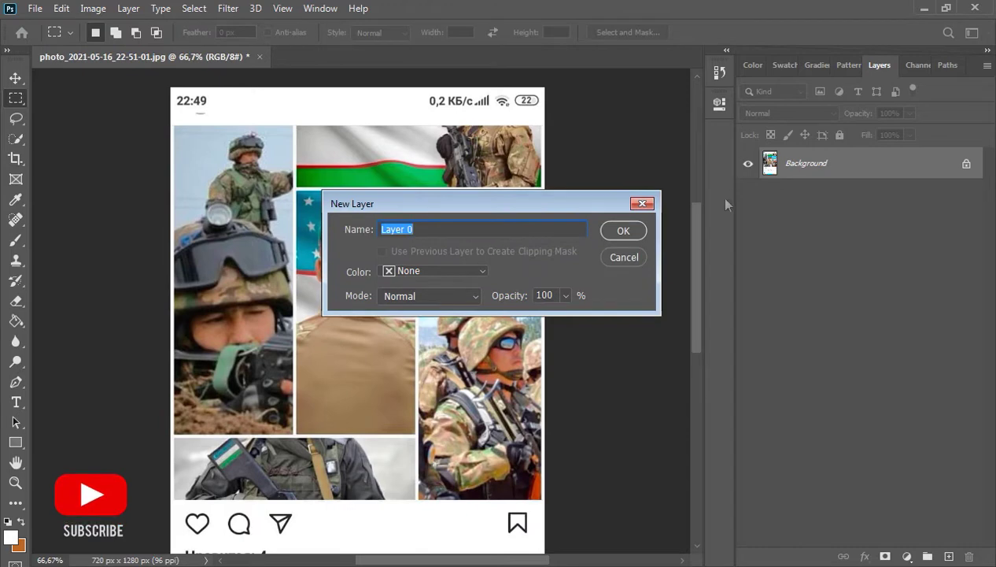
Convert the background to Layer 0 and delete the rectangular photo collage area of the Instagram post, including the status bar.
left_click(618, 233)
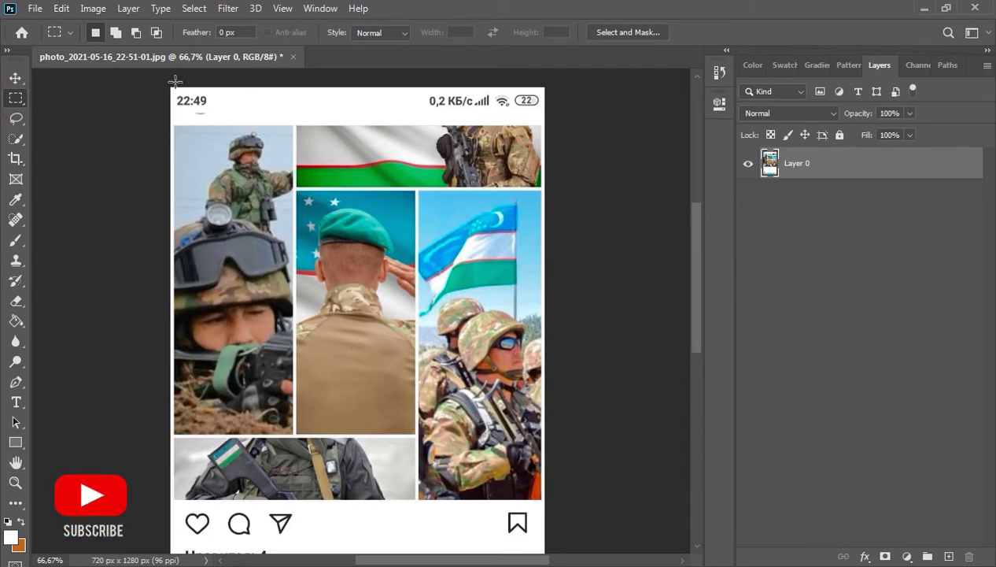
left_click_drag(173, 82, 542, 499)
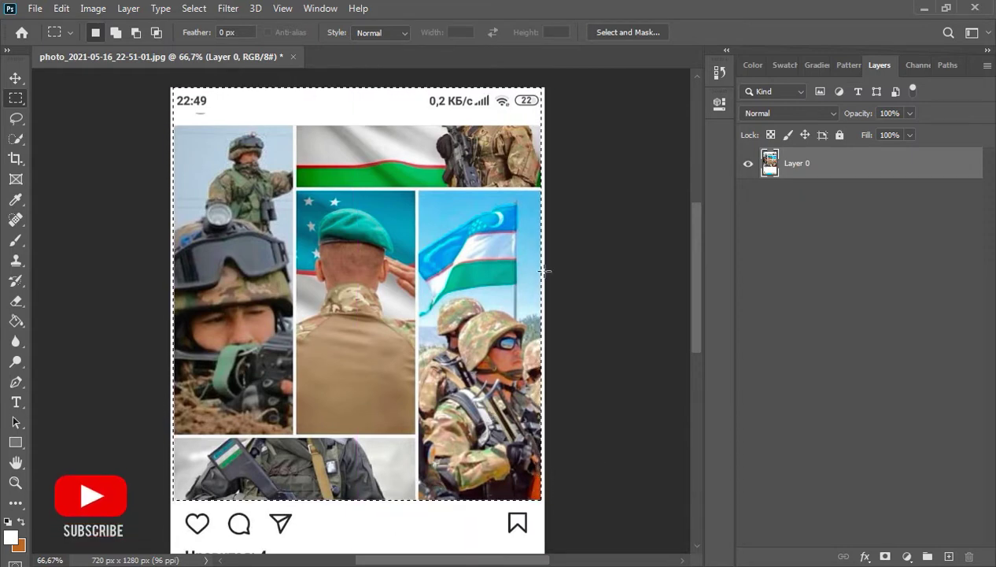
key("Delete")
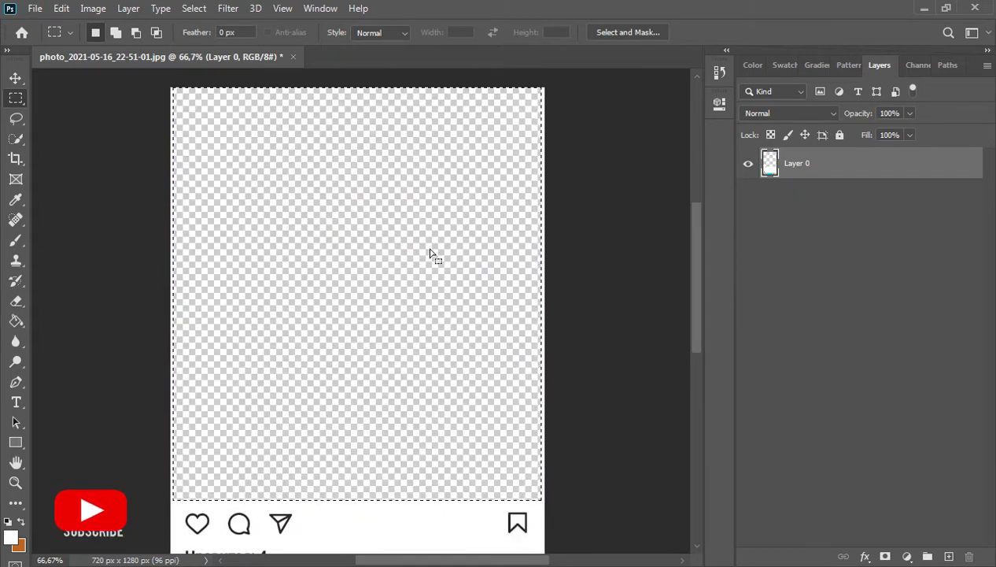
left_click(611, 220)
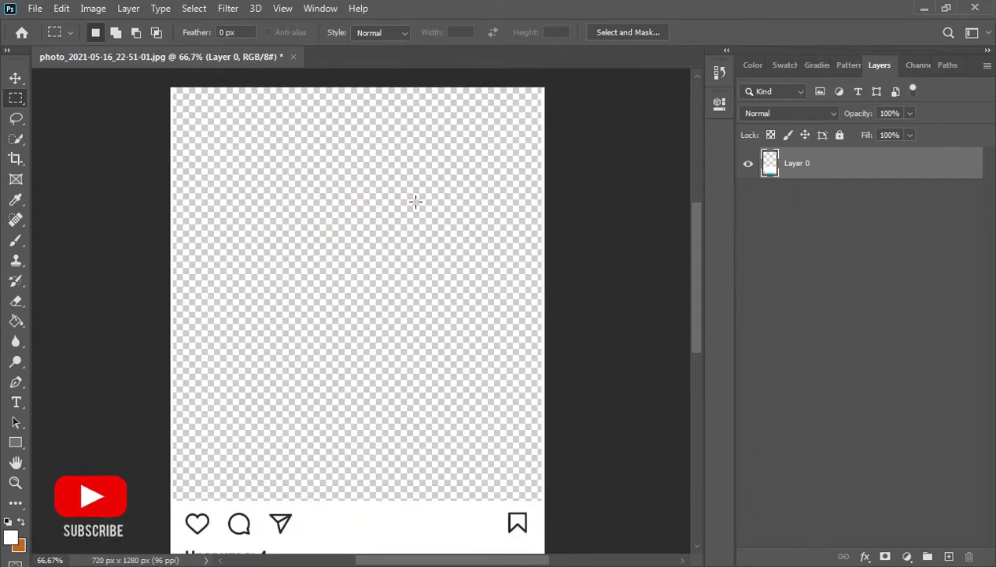
left_click(161, 9)
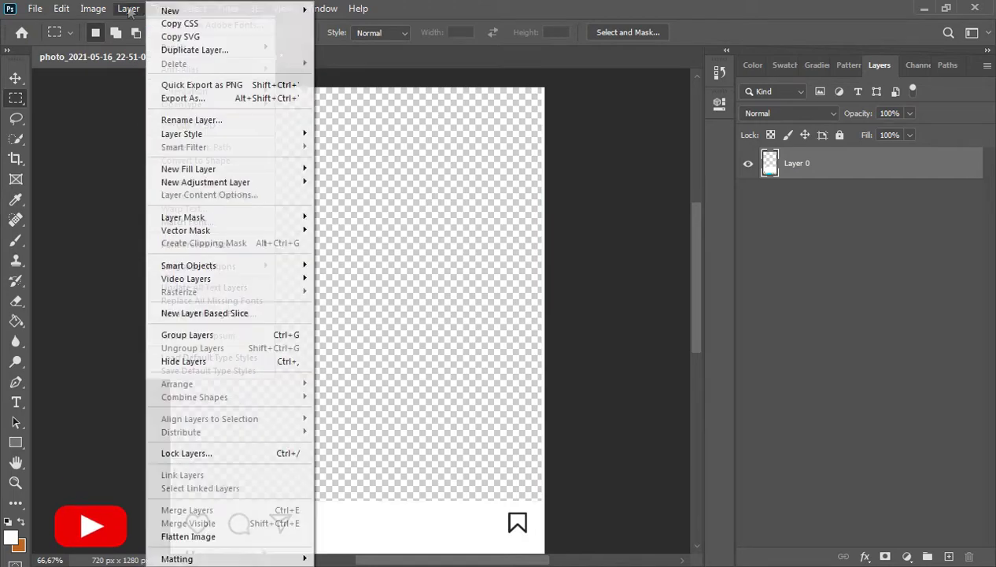
left_click(48, 134)
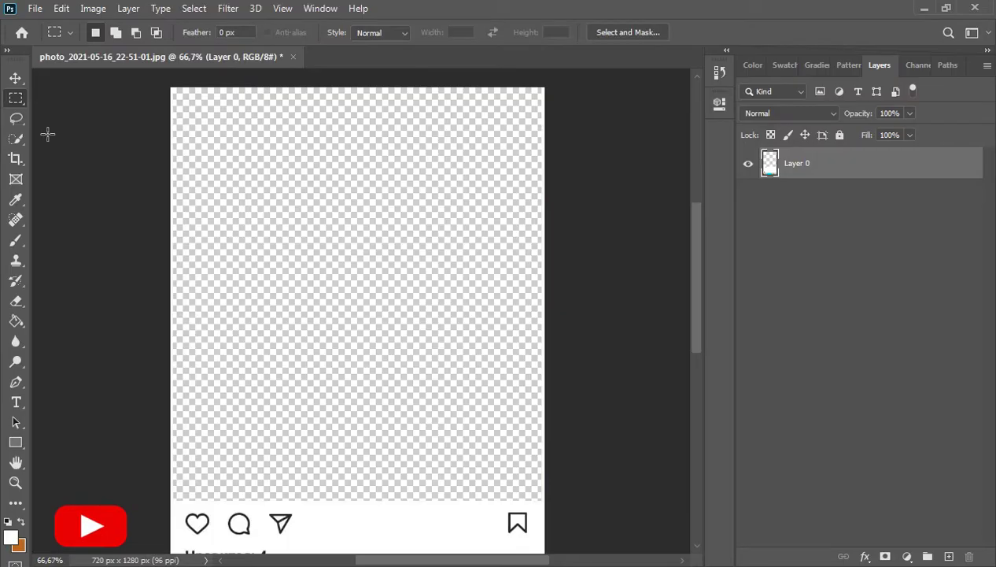
Crop the canvas to a 4 : 5 (8 : 10) ratio around the post's lower portion, with Delete Cropped Pixels turned off.
left_click(15, 160)
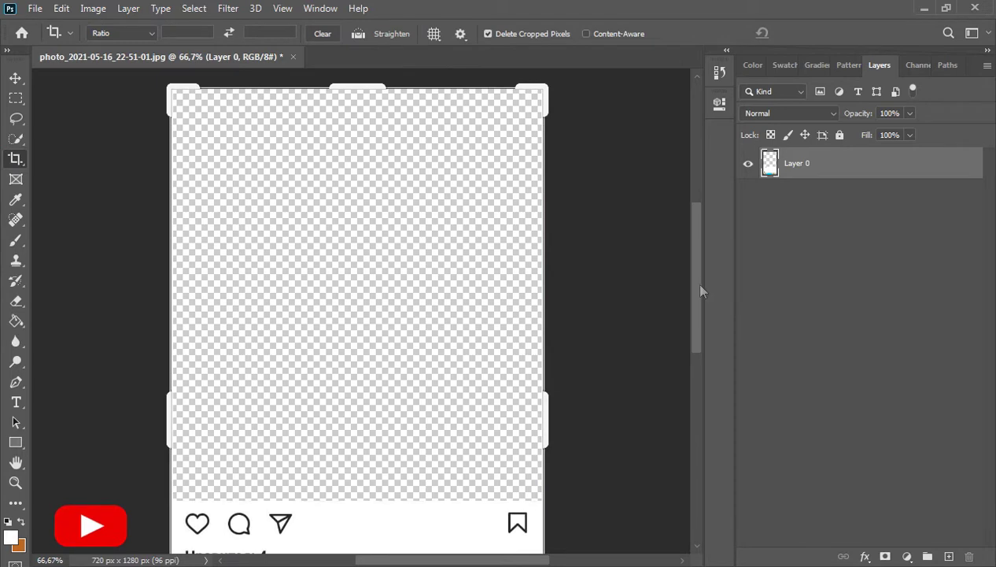
mouse_move(700, 286)
left_mouse_down()
mouse_move(697, 393)
mouse_move(700, 276)
left_mouse_up()
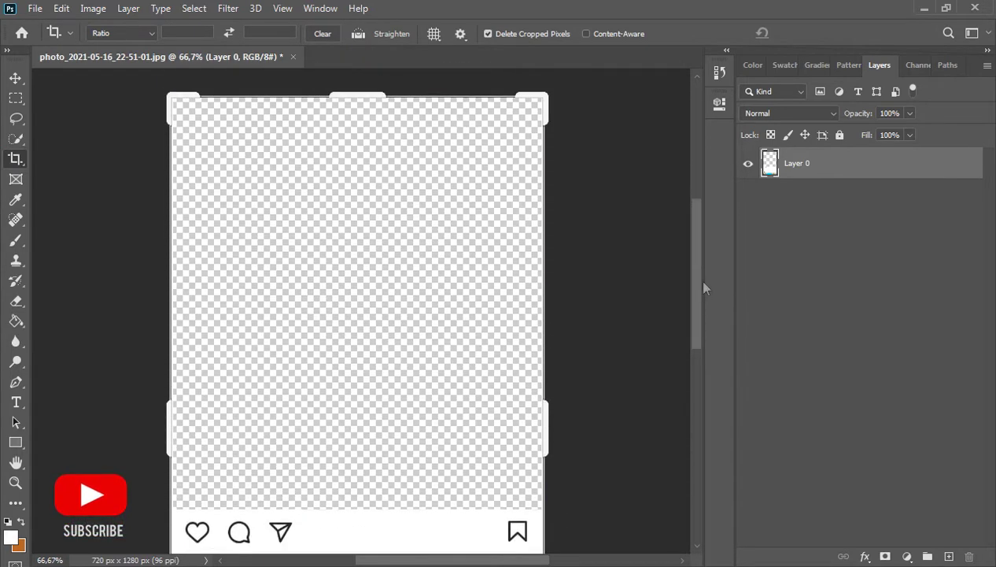
left_click(127, 33)
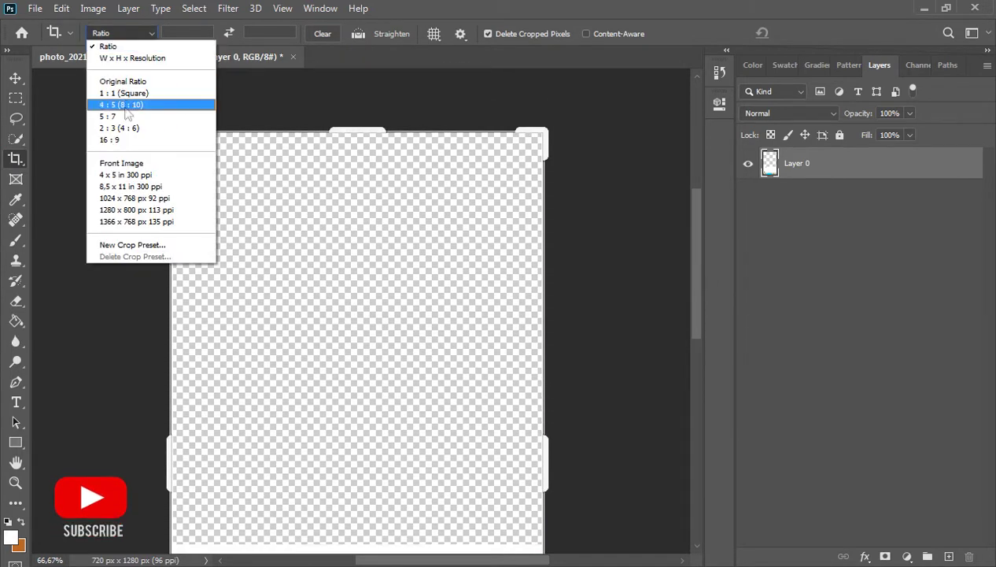
left_click(142, 106)
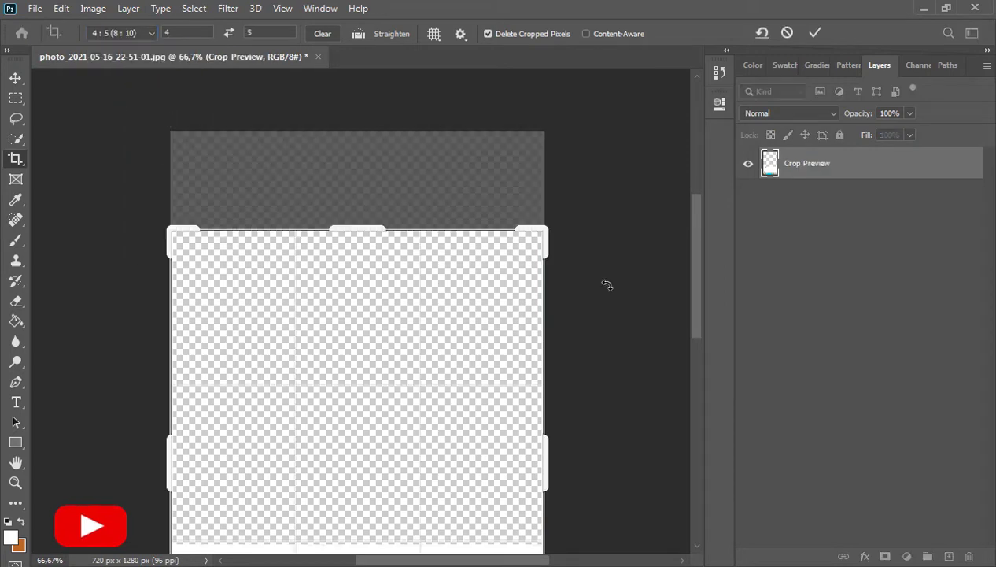
left_click_drag(701, 243, 699, 308)
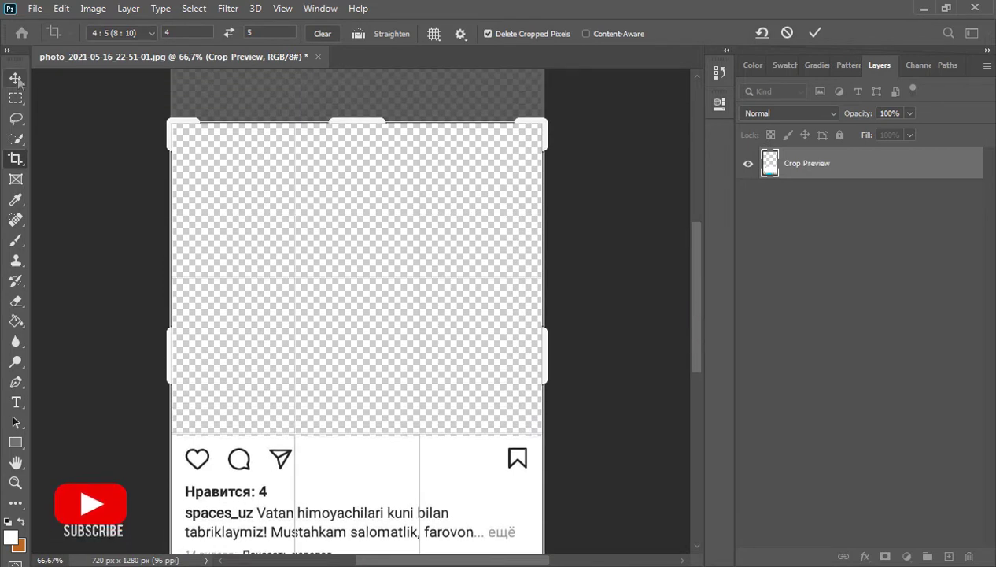
left_click(515, 38)
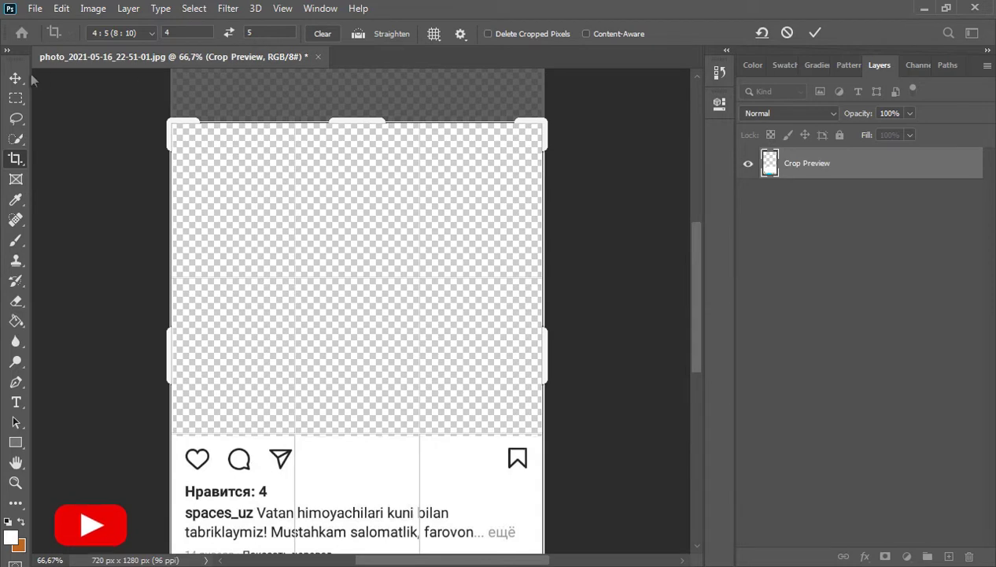
left_click(14, 78)
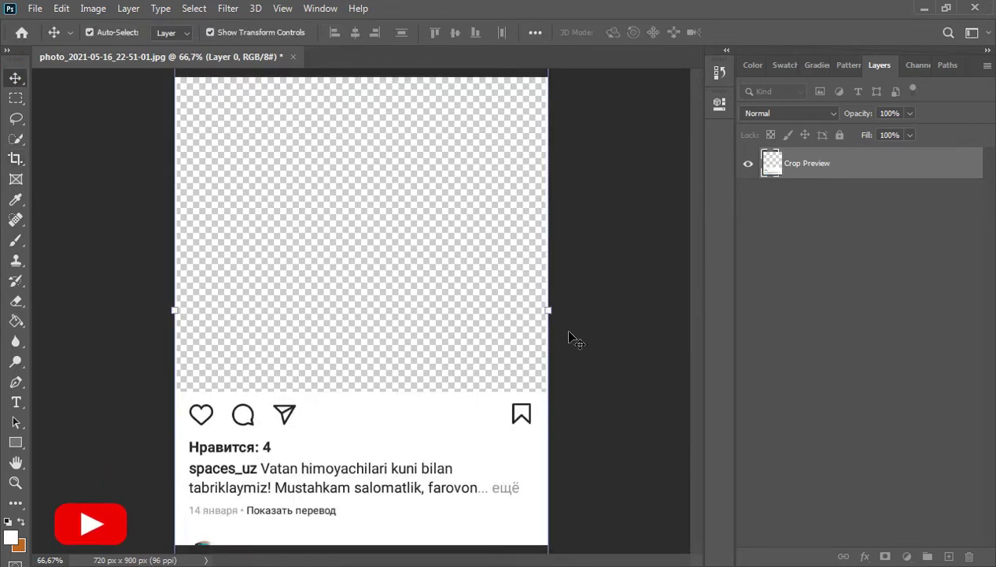
key("ctrl+minus")
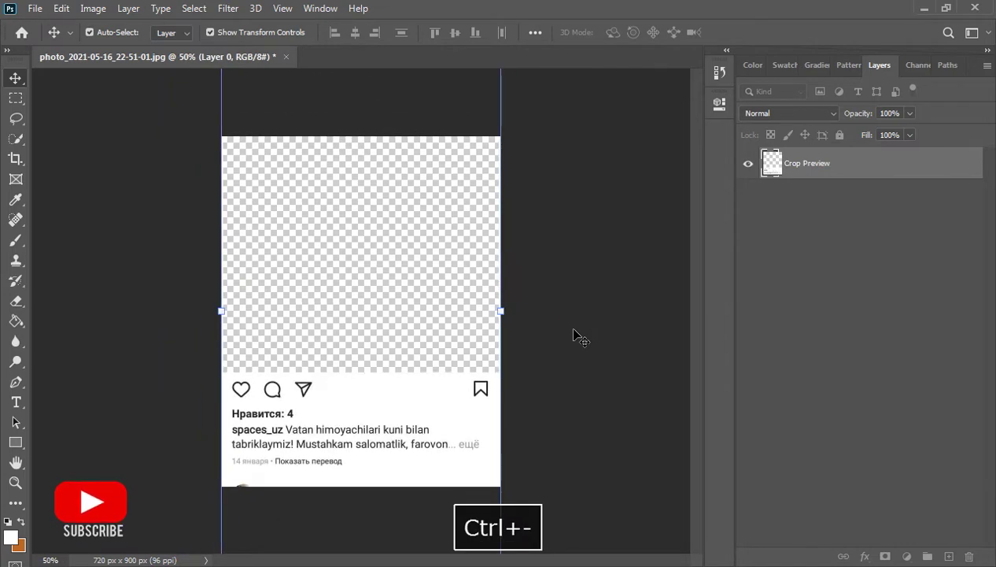
left_click(592, 303)
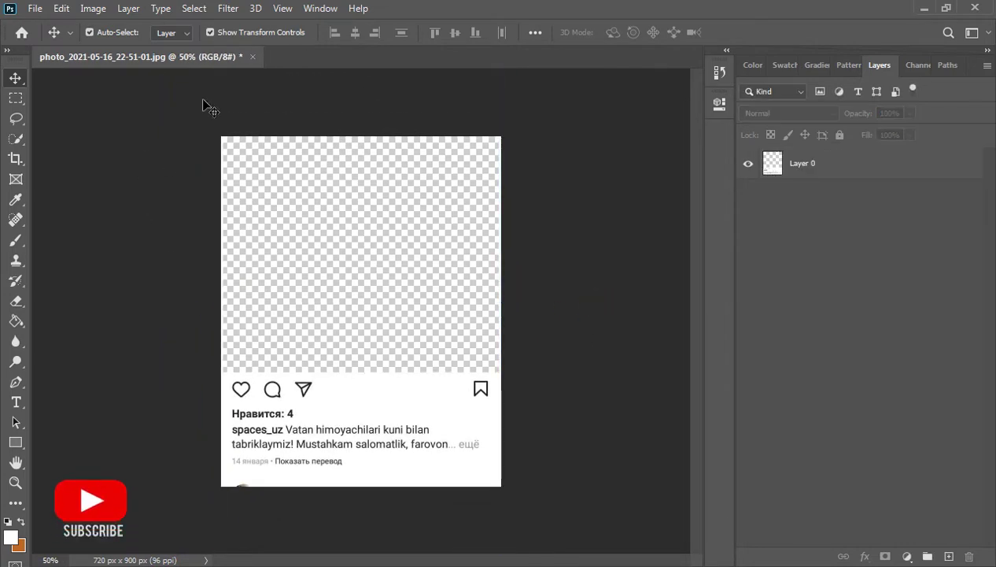
Place the thiszun-follow-me photo as an embedded layer above Layer 0, keeping its fitted size.
left_click(34, 8)
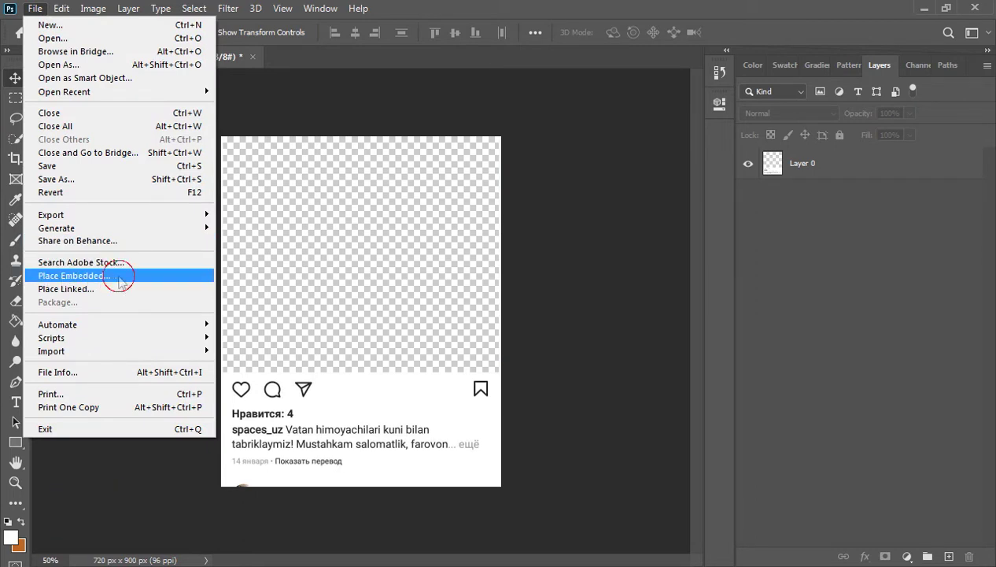
left_click(120, 281)
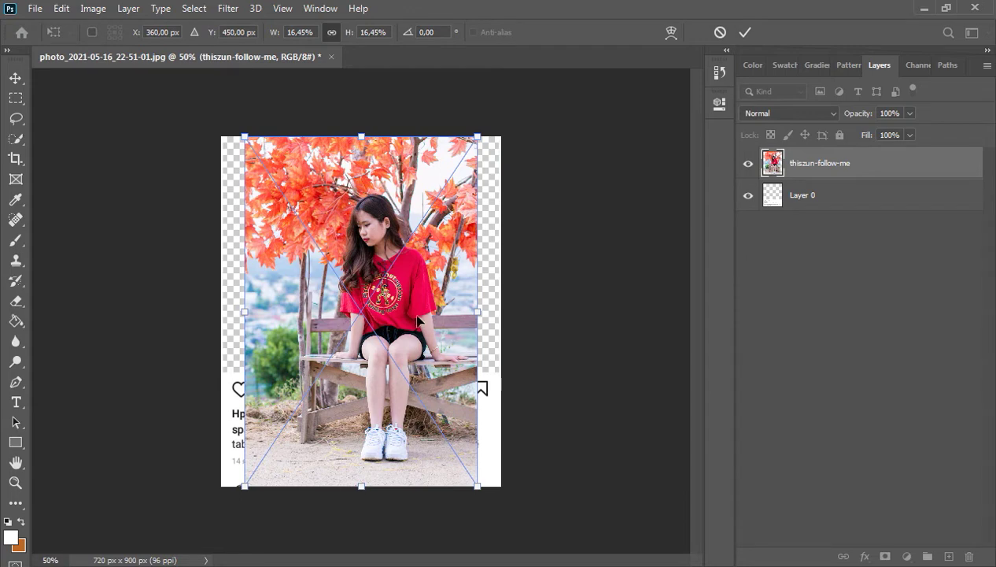
left_click(16, 78)
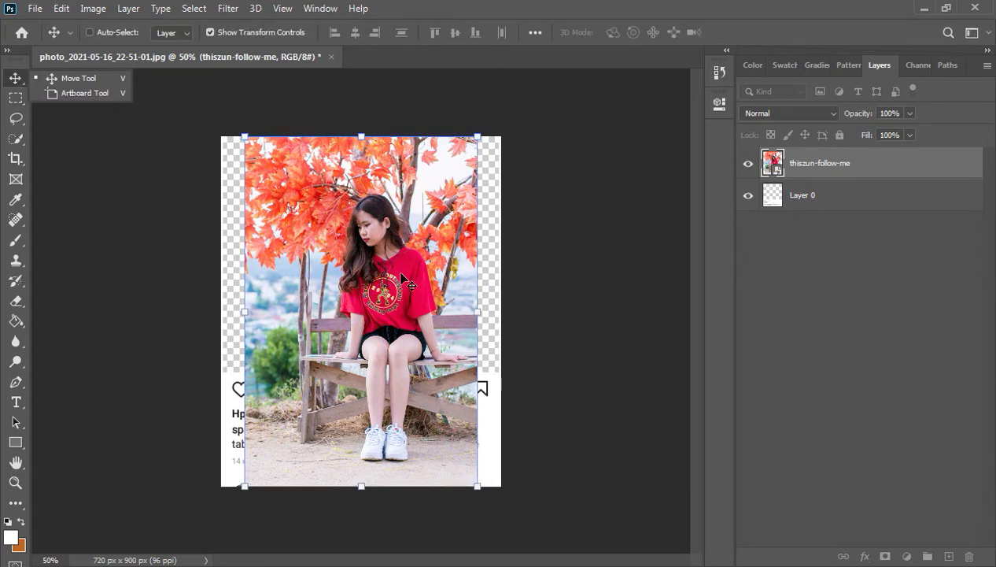
Start a Pen tool path at the fingertips of the hand on the photo's left side and trace up the hand's and forearm's outer edge.
left_click(389, 277, "ctrl")
left_click(389, 277, "ctrl")
left_click(388, 277, "ctrl")
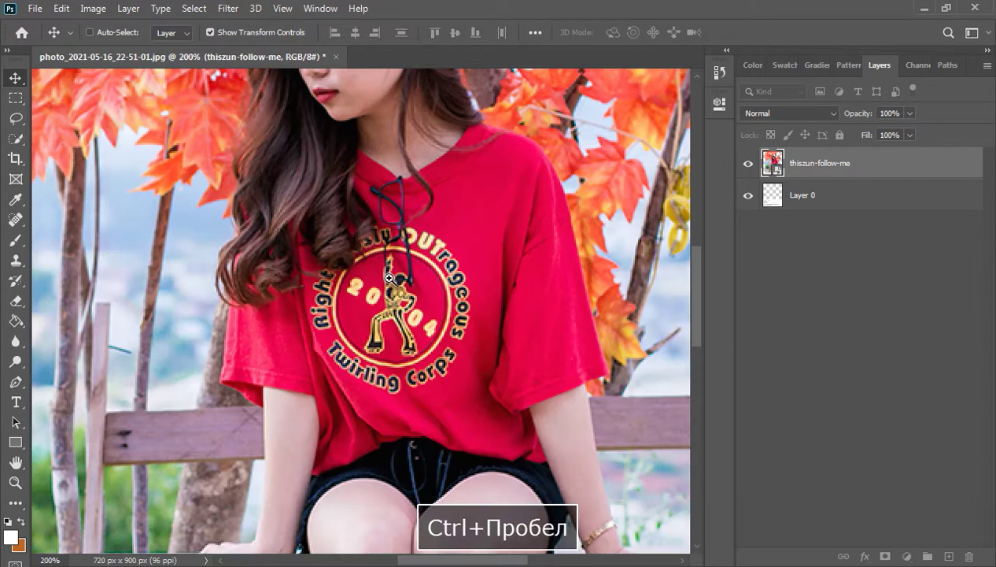
left_click_drag(378, 511, 505, 407)
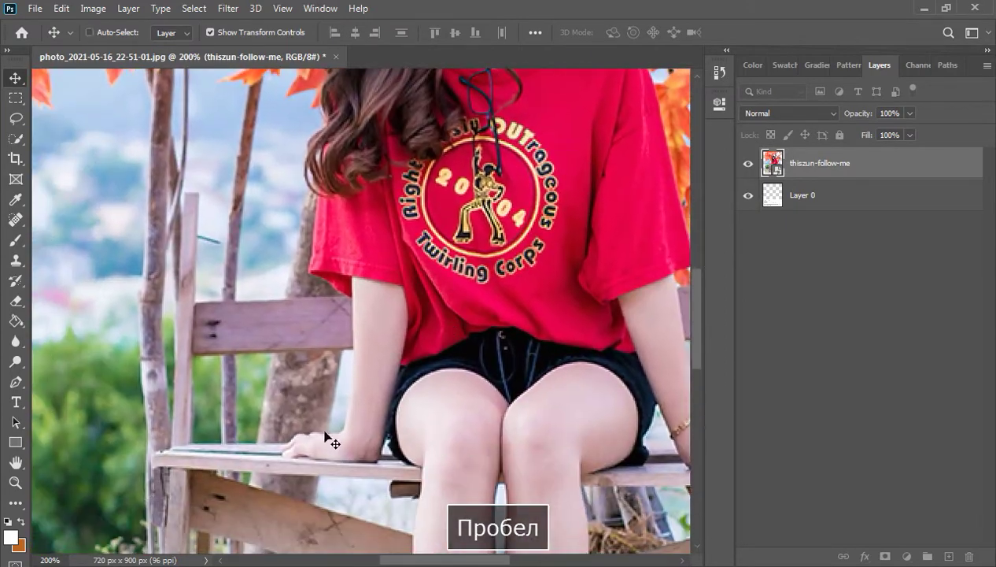
left_click(292, 443, "ctrl")
left_click(293, 443, "ctrl")
left_click_drag(363, 461, 350, 434)
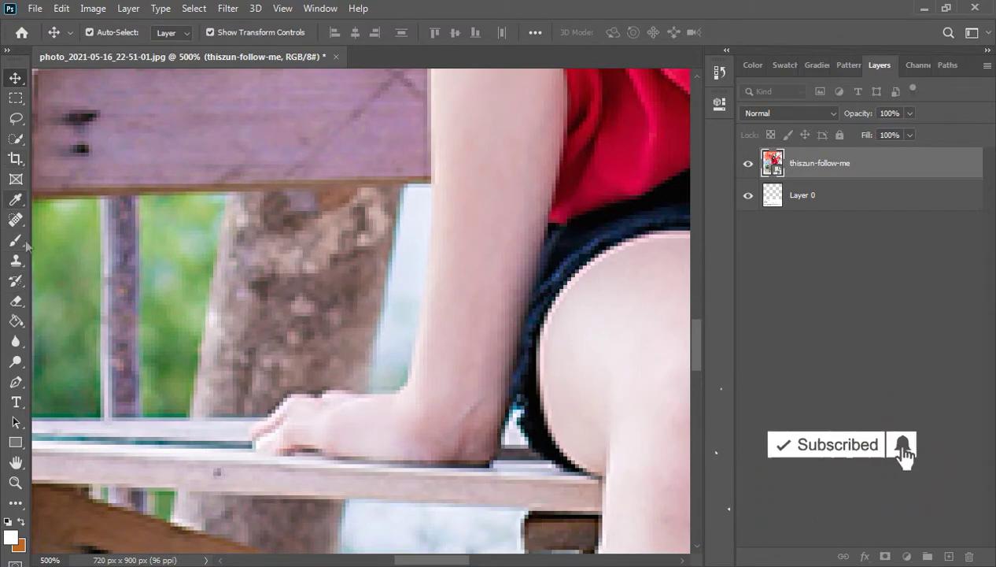
left_click(16, 382)
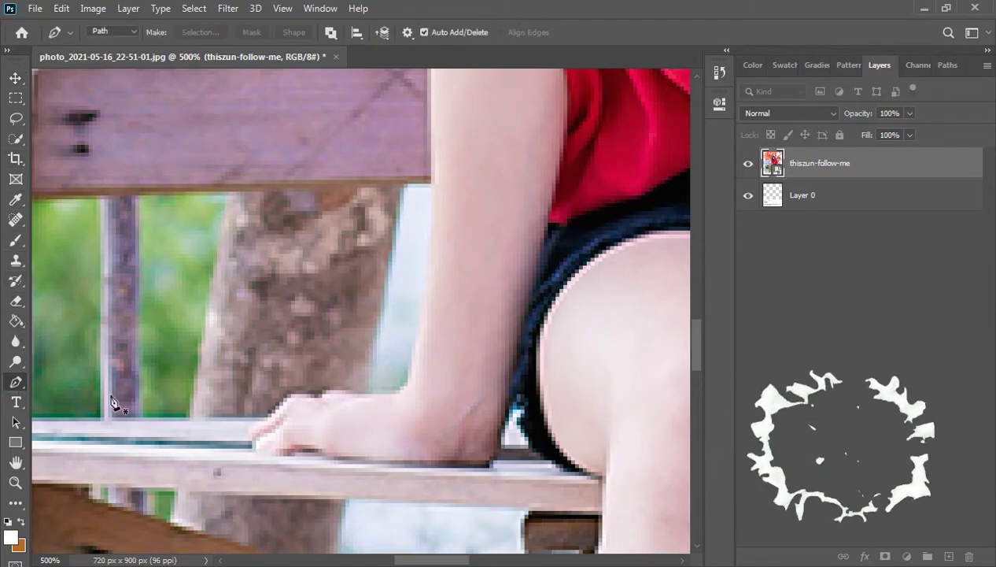
right_click(16, 382)
left_click(19, 383)
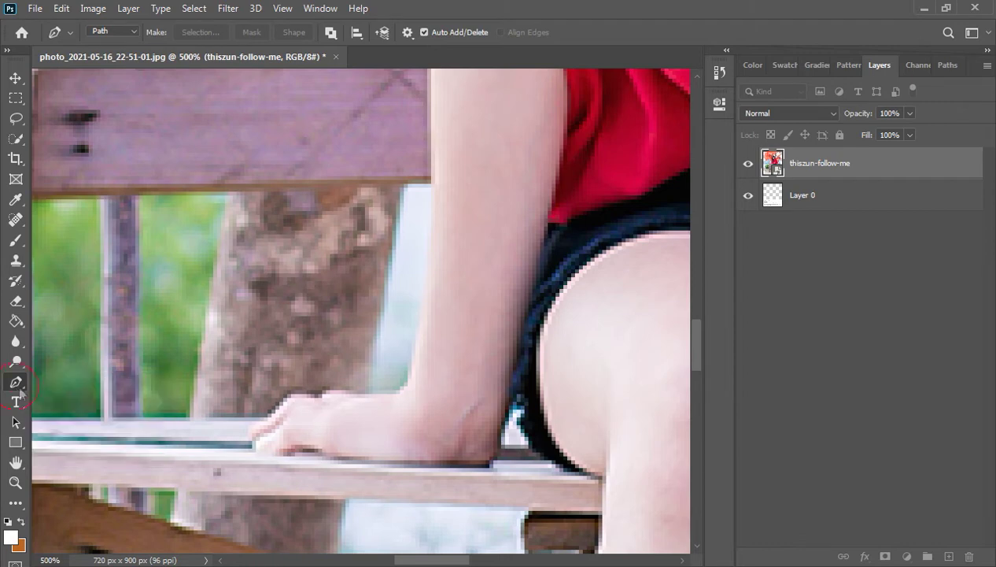
left_click(247, 429)
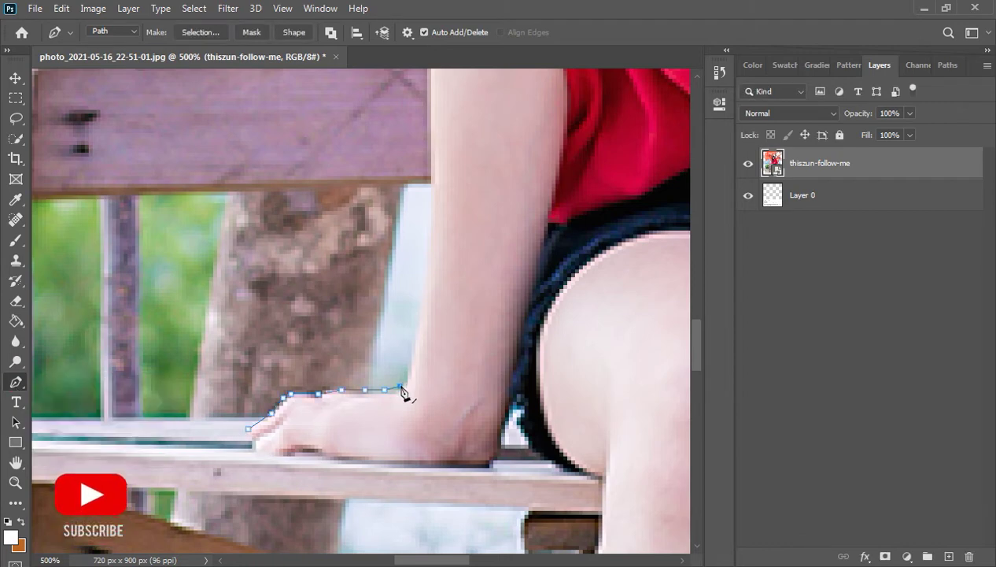
left_click(410, 359)
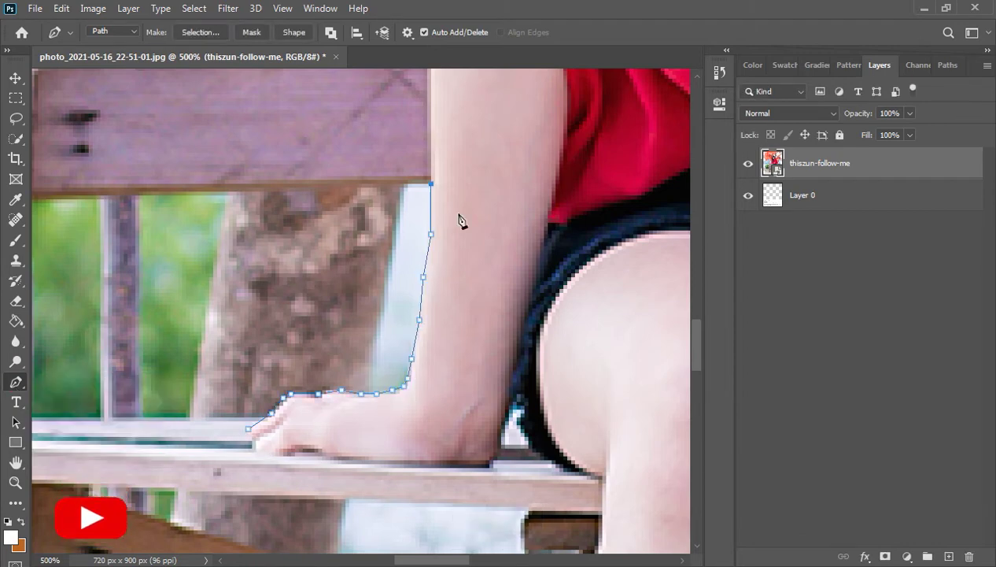
Continue the path around the hem and up the outer edge of the red sleeve to the hair.
scroll(461, 220, "up", 5)
left_click(386, 367)
left_click_drag(311, 324, 338, 425)
left_click(339, 344)
left_click(343, 298)
left_click(343, 268)
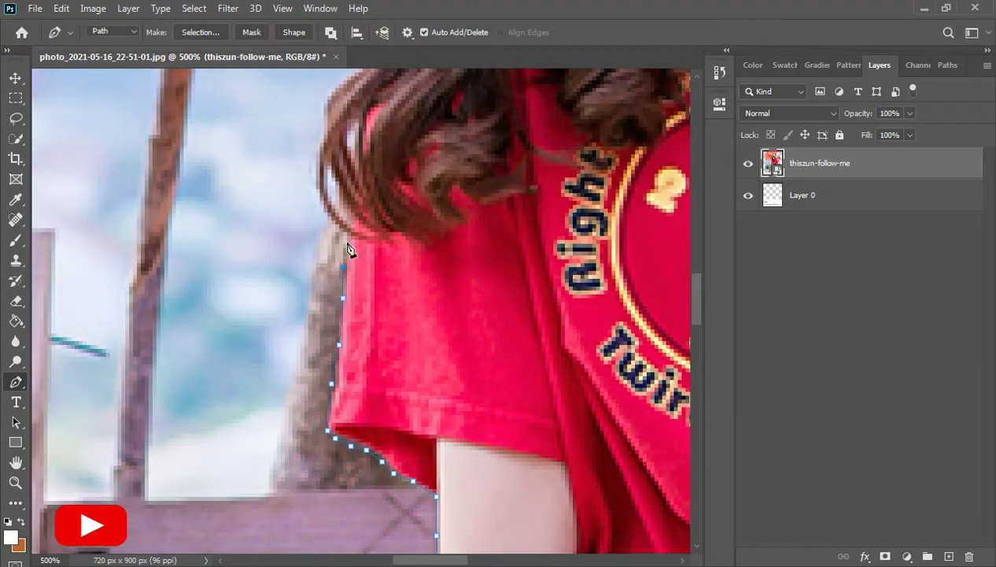
Trace the path up the outer edge of the long hair on the photo's left side to the crown.
scroll(349, 250, "up", 5)
left_click(367, 432)
left_click_drag(385, 386, 372, 441)
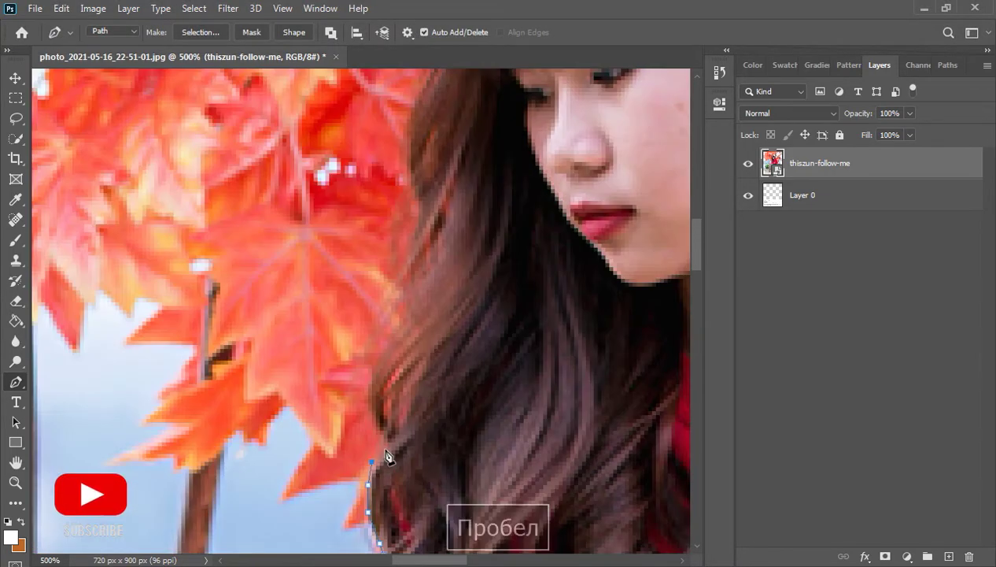
left_click(378, 359)
left_click_drag(377, 358, 382, 503)
scroll(400, 354, "up", 5)
left_click(385, 457)
left_click_drag(483, 337, 378, 383)
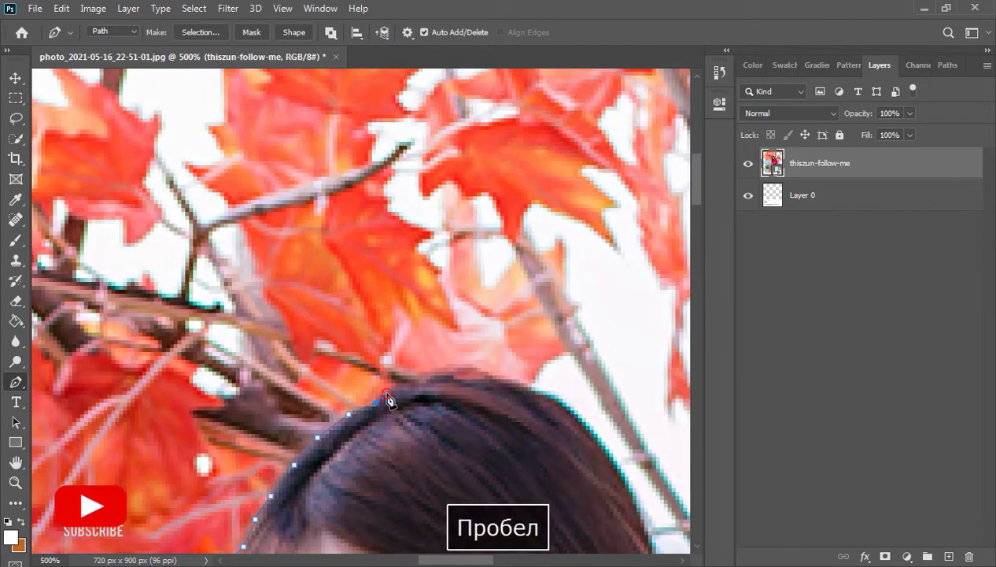
Extend the path over the top of the head and down the back of the hair to ear level.
left_click(528, 391)
left_click(587, 451)
left_click(610, 483)
left_click_drag(645, 506, 460, 347)
left_click(449, 398)
left_click(470, 436)
left_click(486, 485)
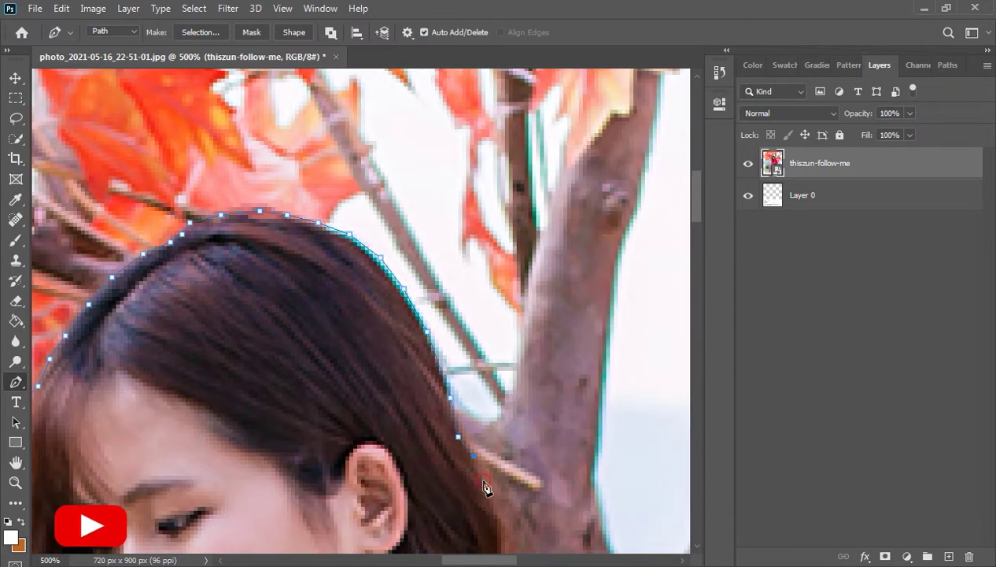
Trace the path down the hair behind the neck and onto the shirt's shoulder.
left_click_drag(488, 487, 436, 270)
left_click(451, 345)
left_click(470, 453)
left_click_drag(506, 463, 412, 247)
left_click(453, 316)
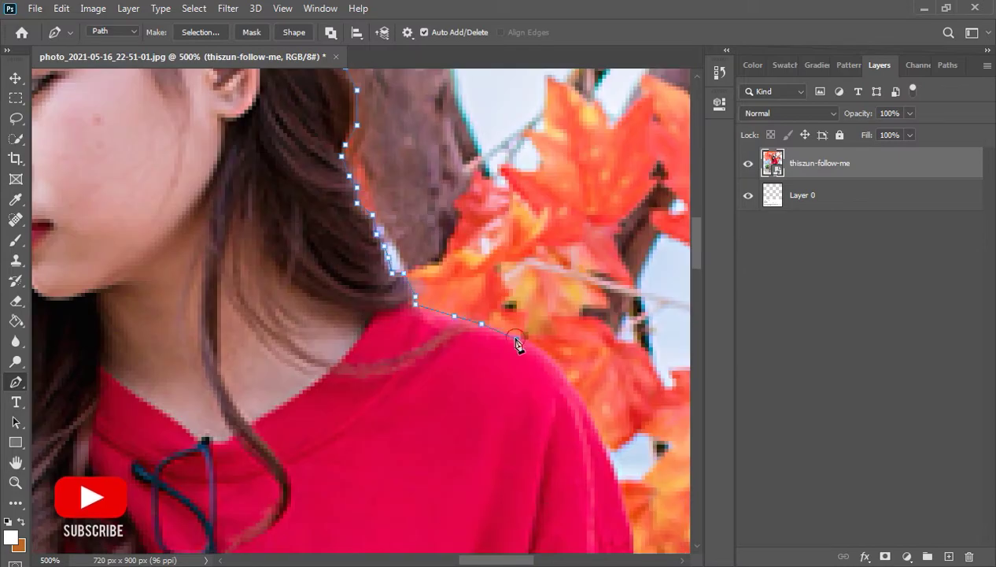
Continue the path over the shoulder and down the outer edge of the sleeve on the photo's right side.
left_click(516, 340)
left_click(546, 356)
left_click(589, 417)
left_click_drag(591, 485, 454, 304)
left_click(494, 368)
left_click(523, 409)
left_click_drag(518, 477, 556, 334)
left_click(534, 473)
Trace the path along the sleeve's hem and down the forearm's outer edge to the wrist, undoing misplaced anchor points.
left_click(541, 313)
left_click(508, 329)
left_click_drag(513, 462, 438, 300)
key("ctrl+z")
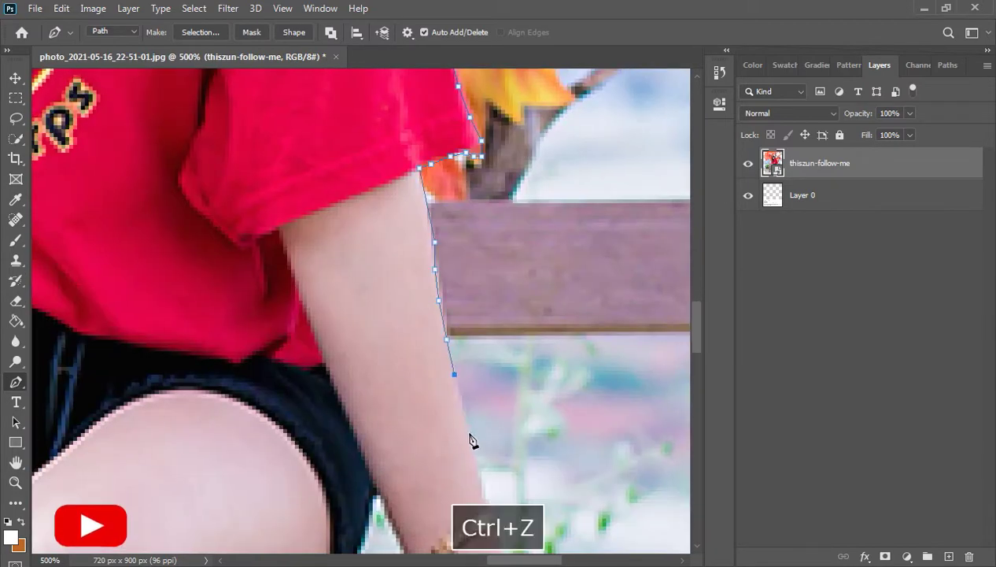
left_click_drag(471, 441, 401, 299)
left_click(431, 365)
key("ctrl+z")
Extend the path from the wrist with the bracelet along the back of the hand toward the fingers.
left_click(470, 442)
left_click(501, 447)
left_click(532, 450)
left_click(566, 449)
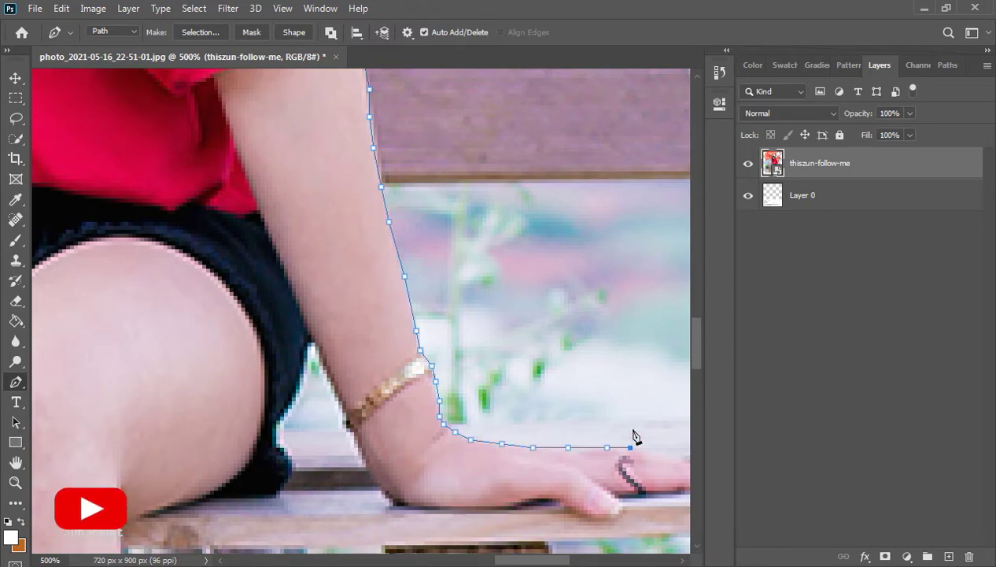
left_click(605, 449)
left_click(630, 449)
left_click_drag(647, 459, 537, 282)
Trace the path along the ringed finger and around its fingertip to the underside.
left_click(538, 280)
left_click(557, 280)
left_click(584, 288)
left_click(620, 297)
left_click(619, 308)
left_click(610, 319)
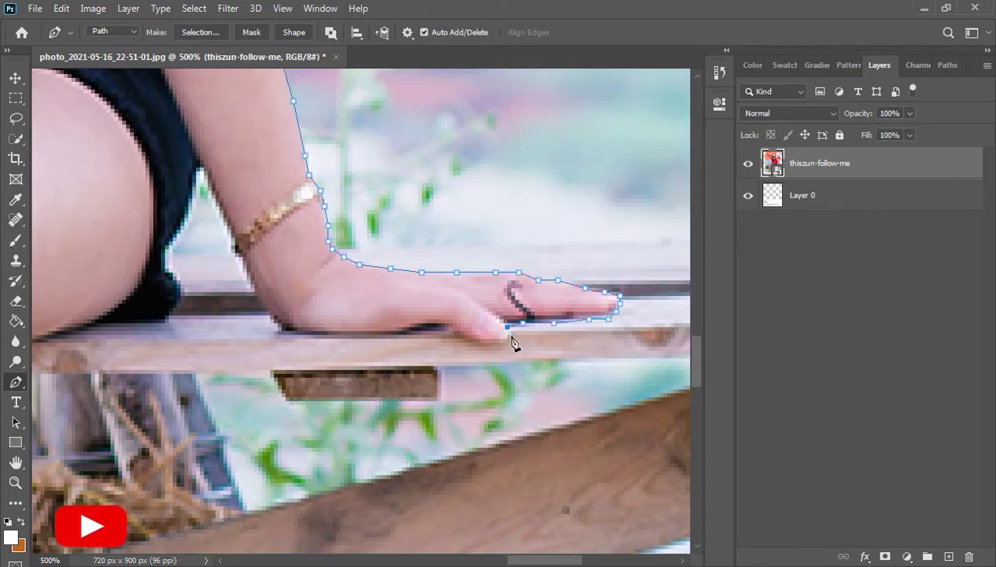
Trace the path around the thumb, along the bottom of the palm, and up the forearm's inner edge to the shorts.
left_click(382, 334)
left_click(323, 335)
left_click(289, 329)
left_click(258, 303)
left_click(237, 249)
left_click(211, 202)
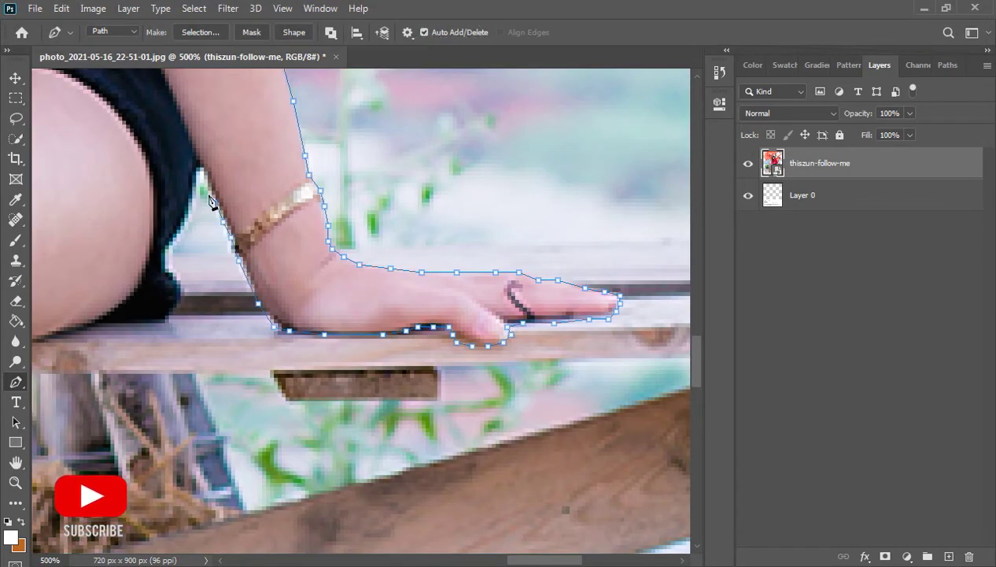
Extend the path down the shorts' hem beside the arm and under the thigh to the lower leg.
left_click(176, 254)
left_click(172, 313)
left_click_drag(172, 314, 271, 327)
left_click(281, 327)
left_click(271, 352)
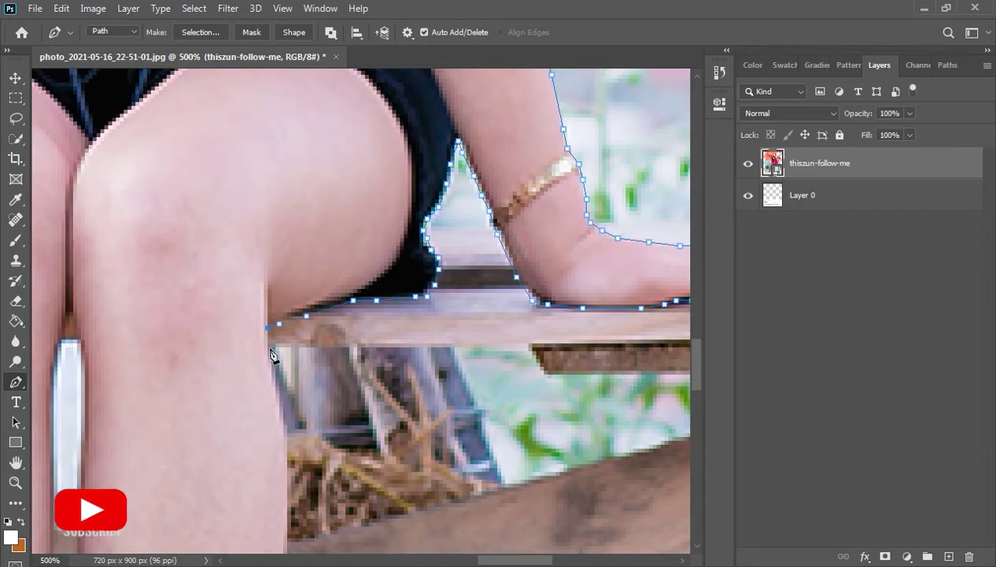
Trace the path down the outer edge of the lower leg toward the ankle, undoing the misplaced anchor point.
left_click(277, 398)
left_click(287, 429)
left_click_drag(293, 459, 422, 141)
left_click(373, 116)
left_click(359, 214)
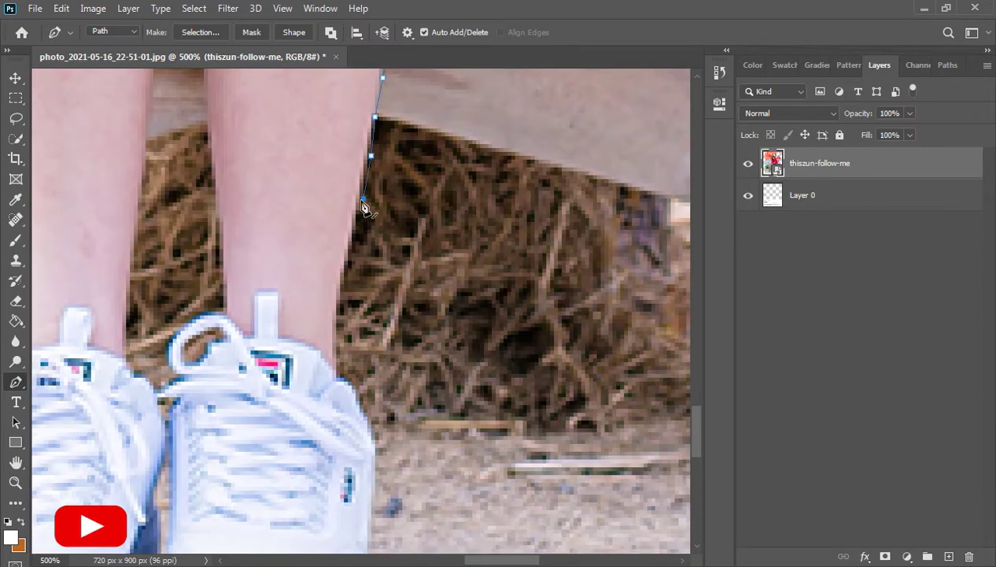
key("ctrl+z")
left_click_drag(366, 167, 359, 190)
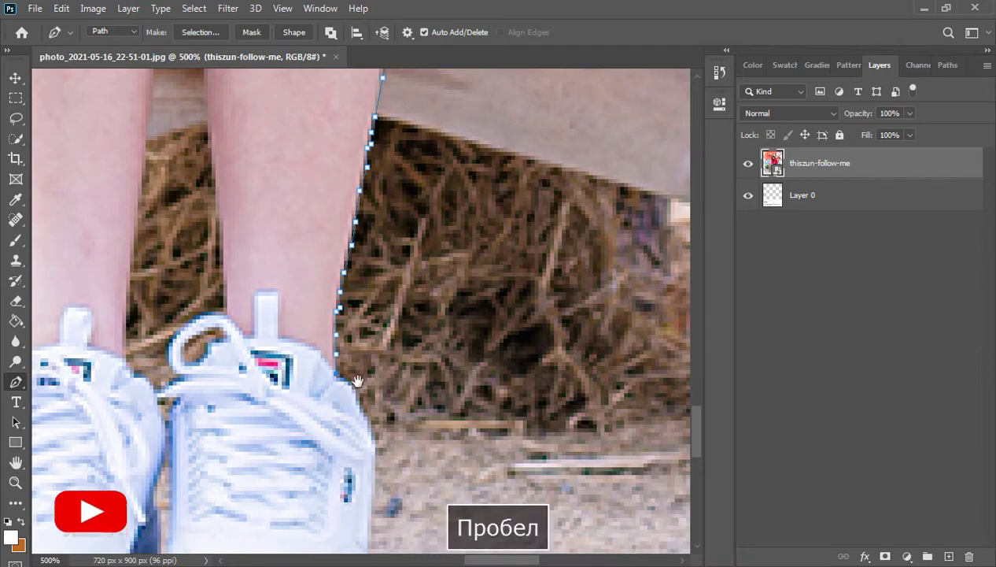
Continue the path past the ankle and down the outer side of the sneaker to its sole.
left_click_drag(340, 334, 340, 169)
left_click(376, 277)
left_click_drag(371, 415, 383, 289)
left_click(386, 275)
left_click(388, 296)
left_click(391, 361)
left_click_drag(388, 366, 428, 312)
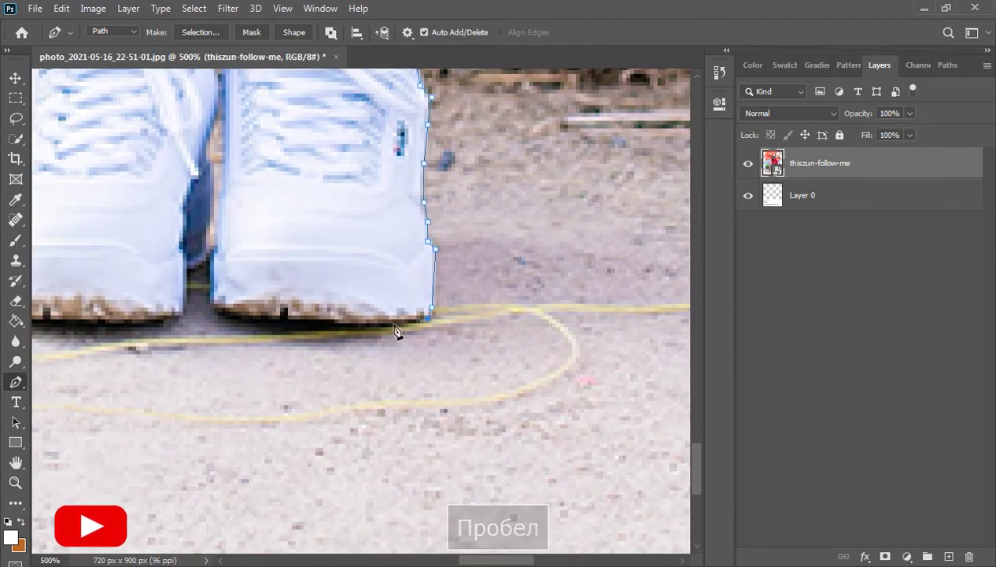
Trace the path under the sneaker's sole, up its inner side and around the lace loop, replacing a misplaced anchor point.
left_click(347, 322)
key("ctrl+z")
left_click(330, 319)
left_click(304, 319)
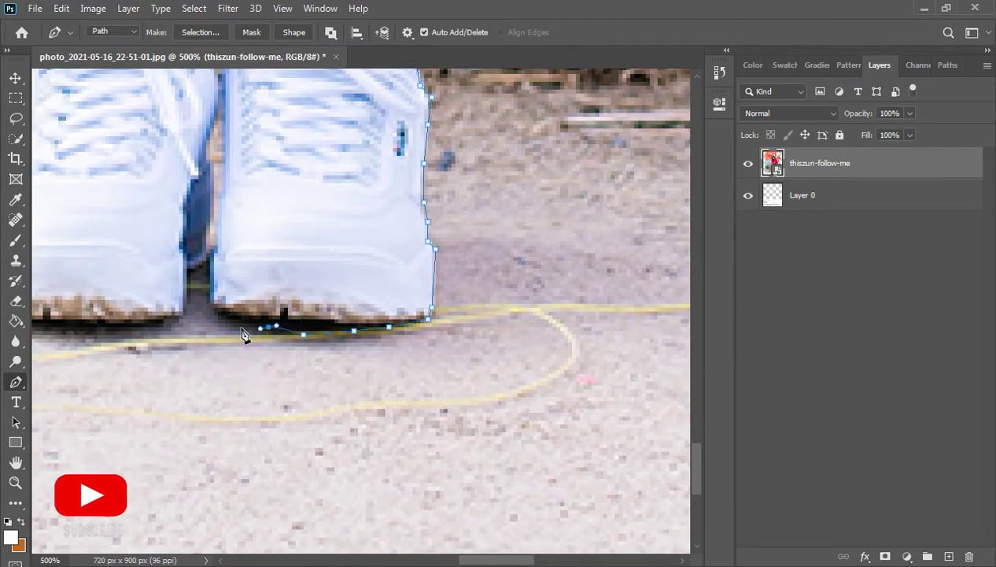
left_click(220, 173)
left_click_drag(223, 129, 237, 311)
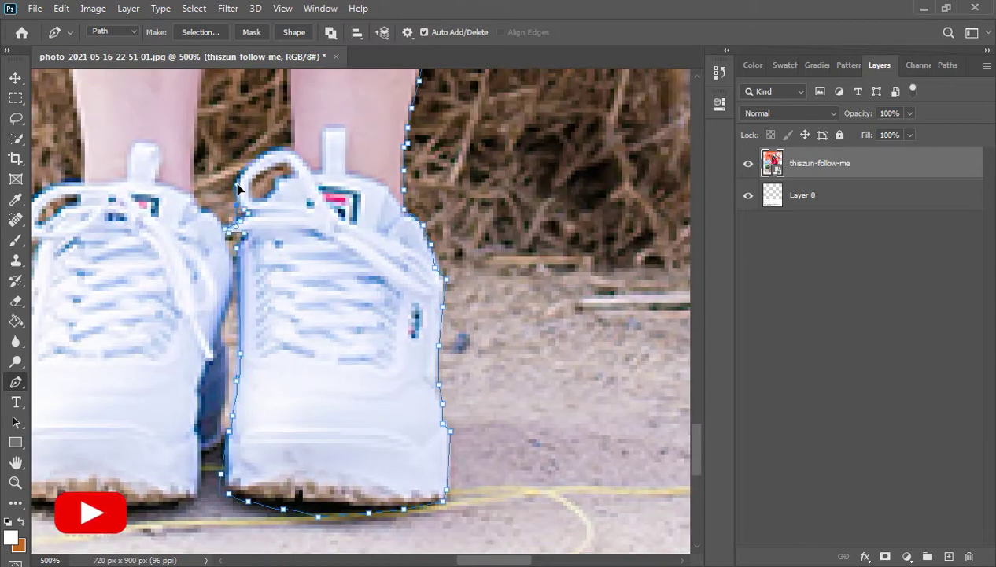
left_click_drag(266, 148, 270, 222)
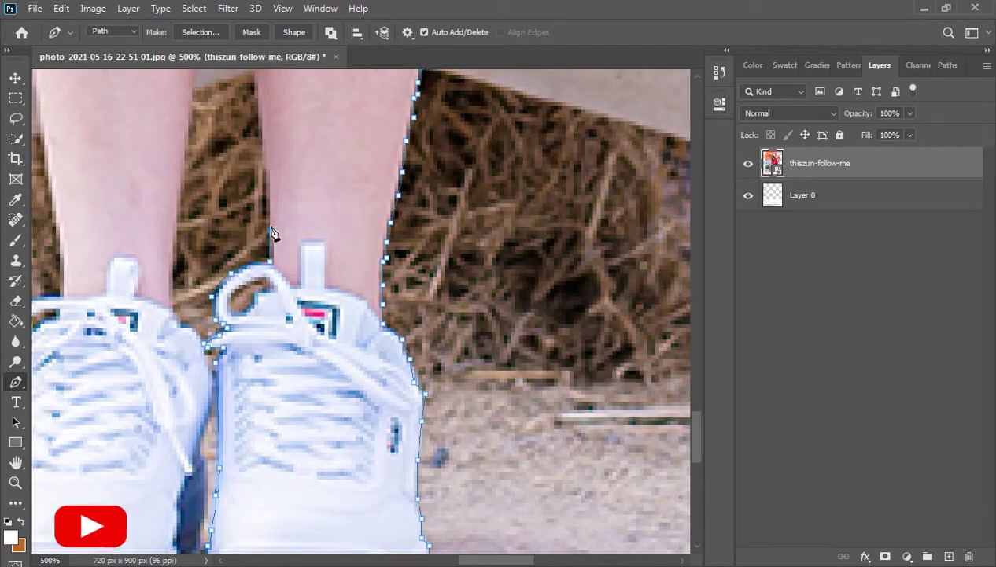
Trace the path up the inner edge of the same leg to the top of the gap between the knees, undoing misplaced points.
left_click_drag(266, 110, 256, 349)
key("ctrl+z")
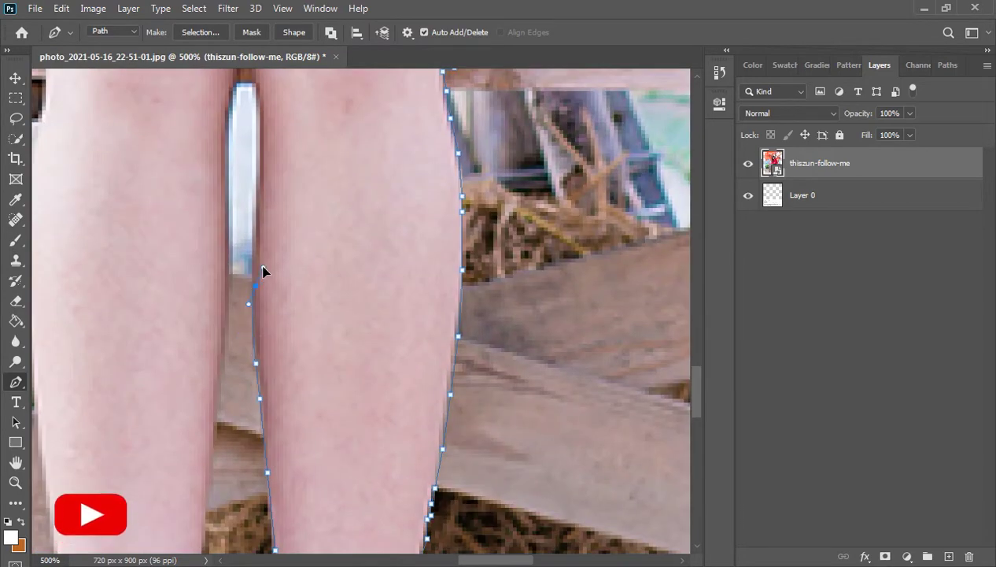
key("ctrl+z")
left_click(252, 288)
left_click(252, 262)
left_click(256, 200)
left_click(260, 161)
left_click(260, 130)
left_click(256, 94)
left_click_drag(257, 85, 261, 248)
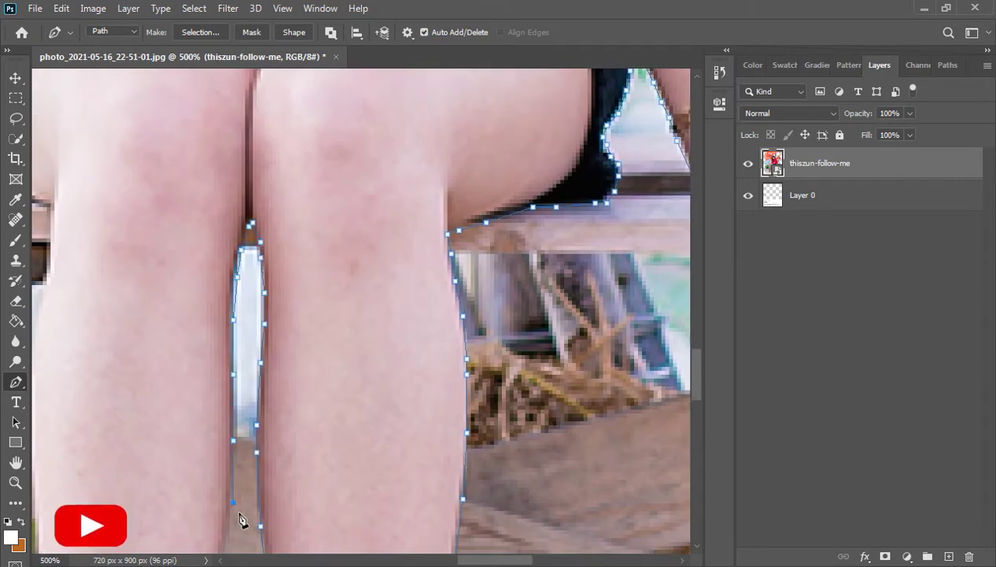
Trace the path down the inner edge of the second leg from the knee gap to the sneaker's collar.
left_click_drag(239, 514, 330, 211)
key("ctrl+z")
left_click(320, 230)
left_click(309, 308)
left_click(304, 359)
left_click(297, 437)
left_click_drag(300, 496, 333, 269)
left_click(323, 276)
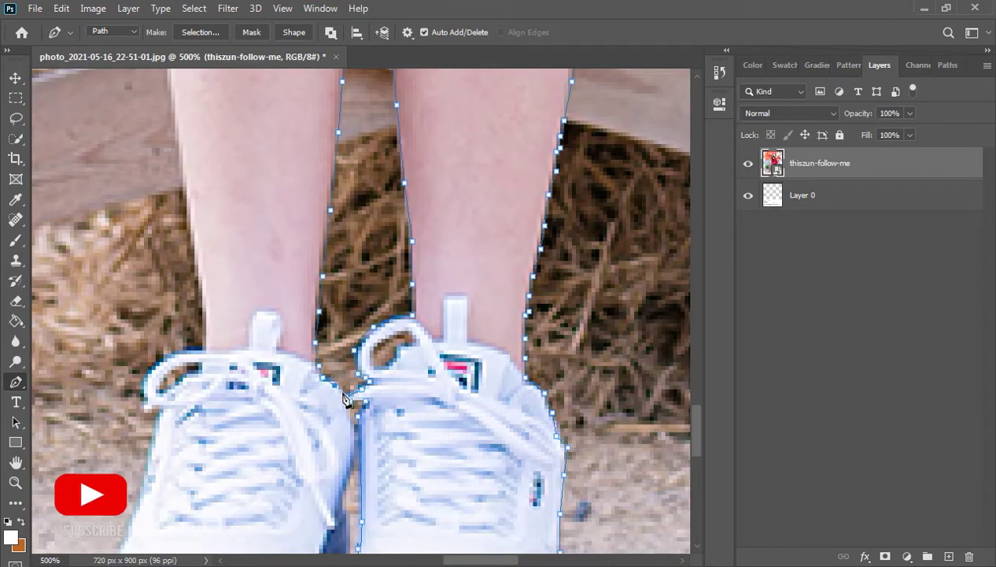
Outline the second sneaker along its inner side, under the sole and up its outer side to the laces.
left_click_drag(346, 488, 377, 299)
key("ctrl+z")
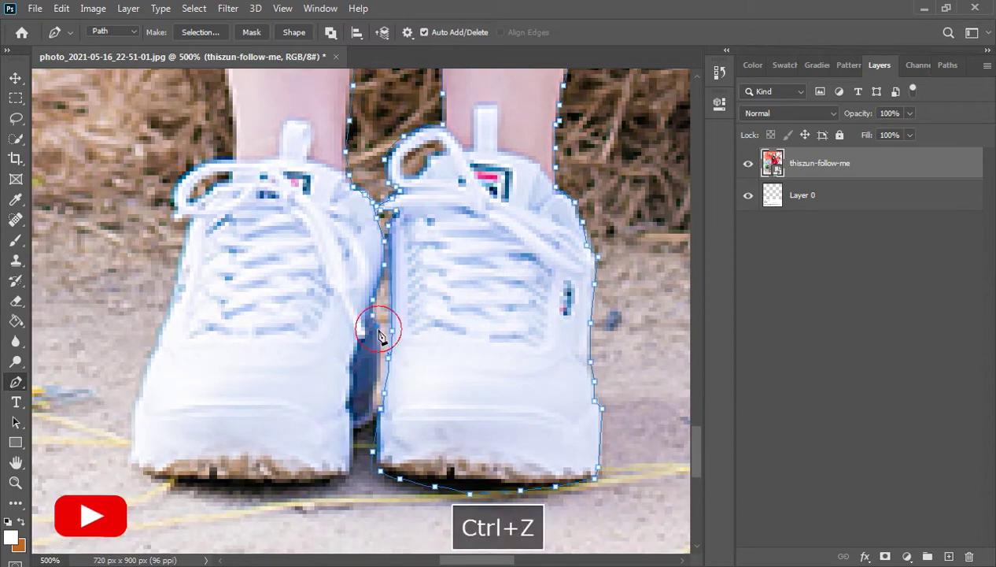
left_click(368, 416)
left_click_drag(306, 501, 322, 367)
left_click(191, 347)
left_click(149, 319)
left_click(150, 270)
left_click_drag(160, 242, 228, 455)
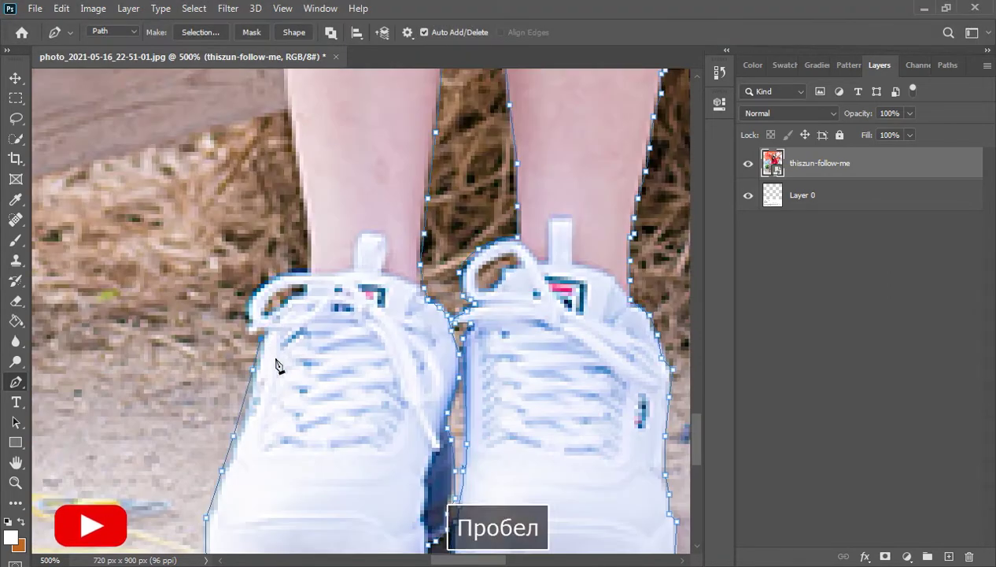
Trace the path from the second sneaker up the outer edge of the leg toward the knee, undoing a misplaced point.
left_click_drag(311, 67, 318, 307)
left_click(312, 220)
key("ctrl+z")
left_click_drag(314, 160, 351, 456)
left_click(336, 351)
left_click(342, 274)
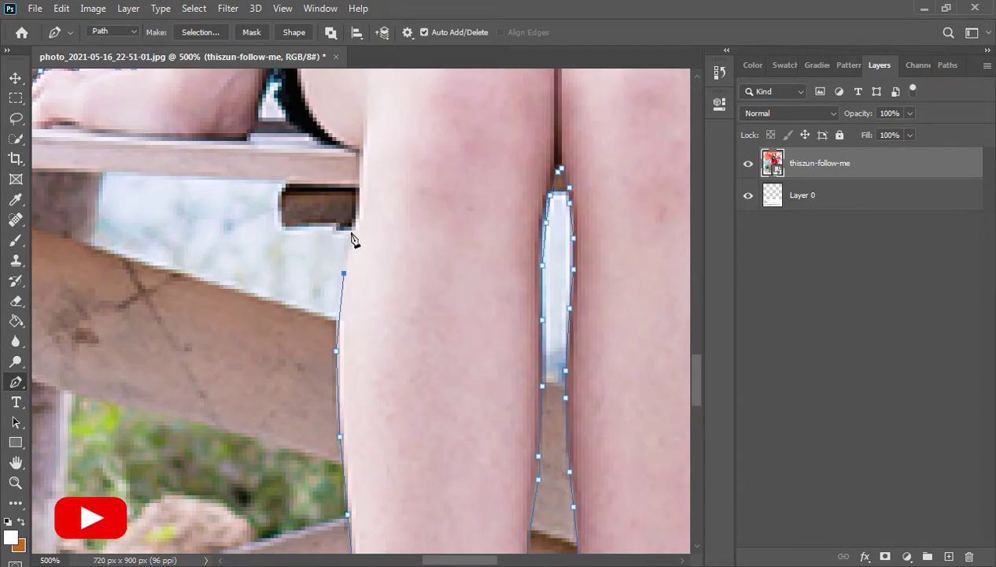
Trace the path under the thigh, around the shorts' hem and beneath the other hand, closing it at the fingertips.
left_click(351, 230)
left_click_drag(358, 147, 421, 387)
left_click(398, 392)
left_click(344, 346)
left_click(309, 384)
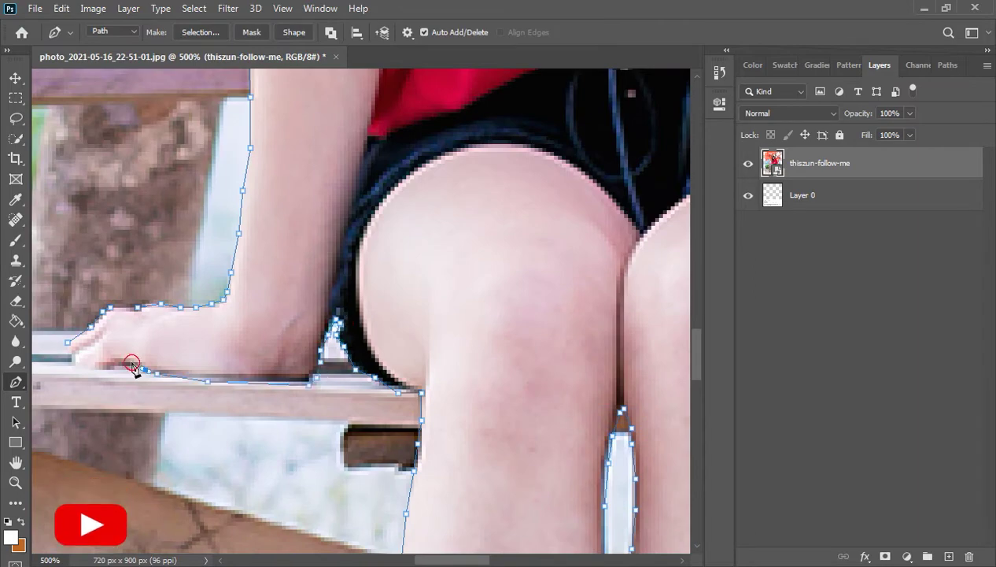
left_click(68, 347)
Turn the path into a selection, mask the thiszun-follow-me layer with it, and move the woman down until her hands meet the white area.
key("ctrl+Return")
key("ctrl+0")
key("v")
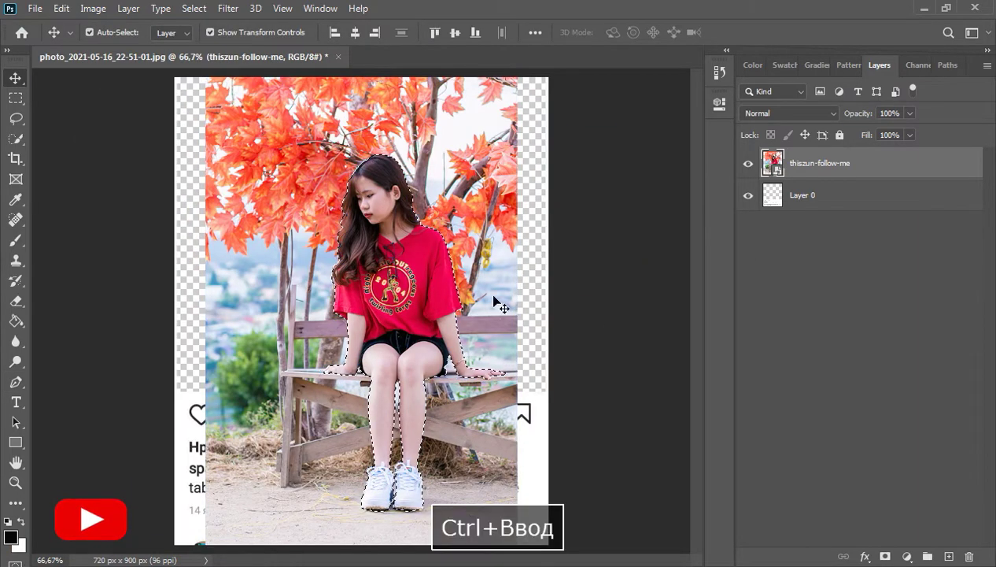
left_click(885, 557)
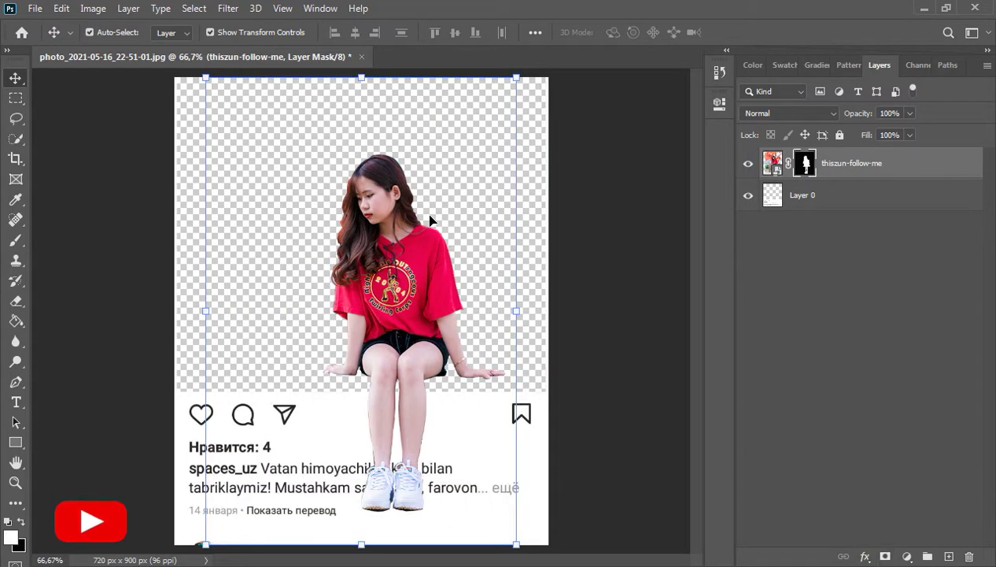
left_click_drag(411, 226, 406, 241)
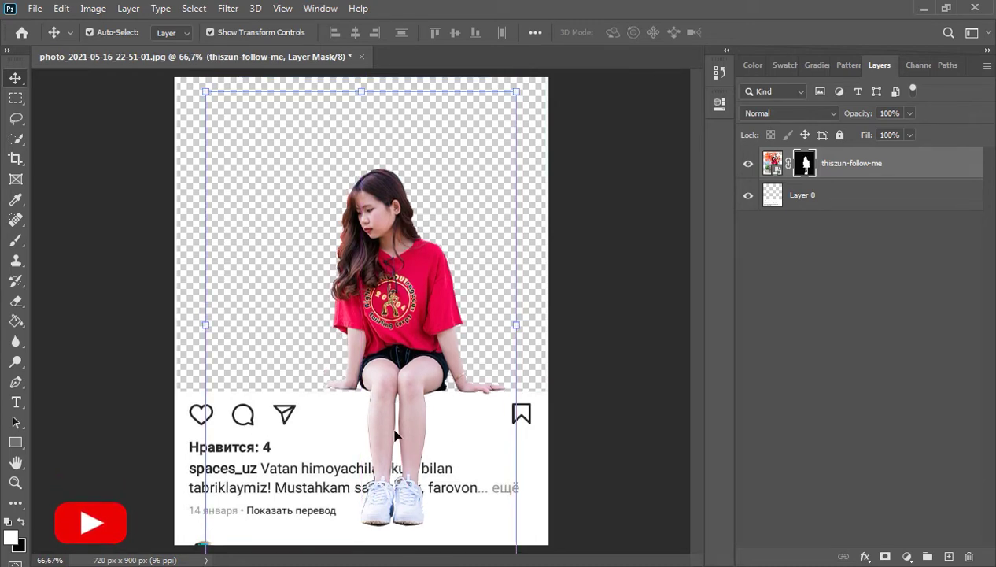
Erase leftover background on the layer mask along the sleeve and hair with the Eraser, reducing the brush size to 20.
left_click(366, 350, "ctrl")
left_click(379, 331, "ctrl")
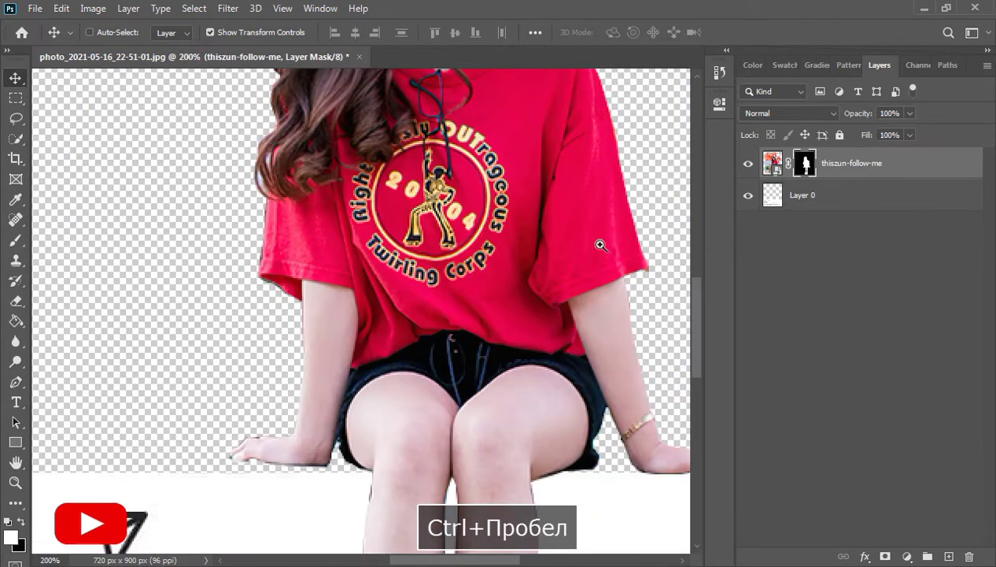
left_click(21, 308)
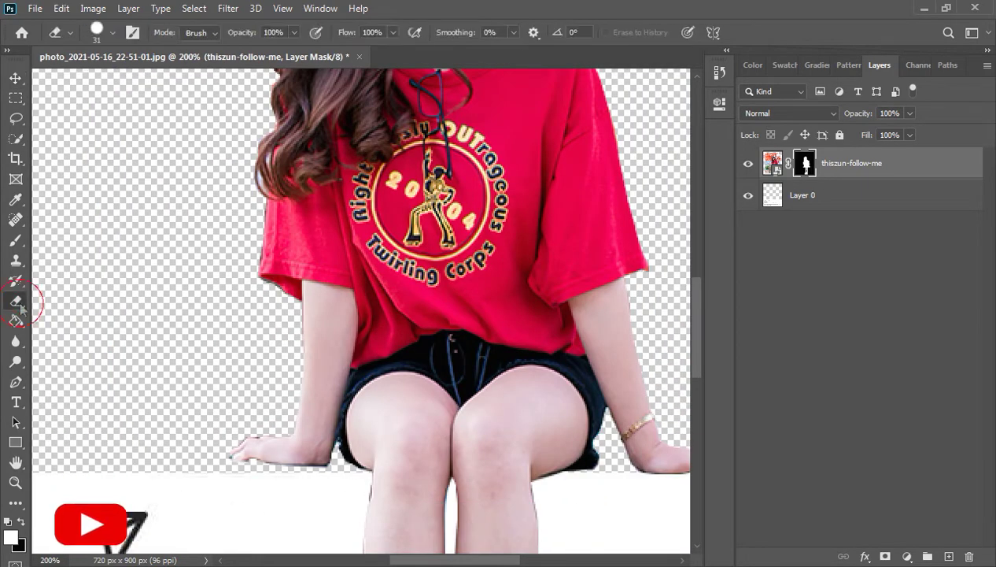
key("ctrl+z")
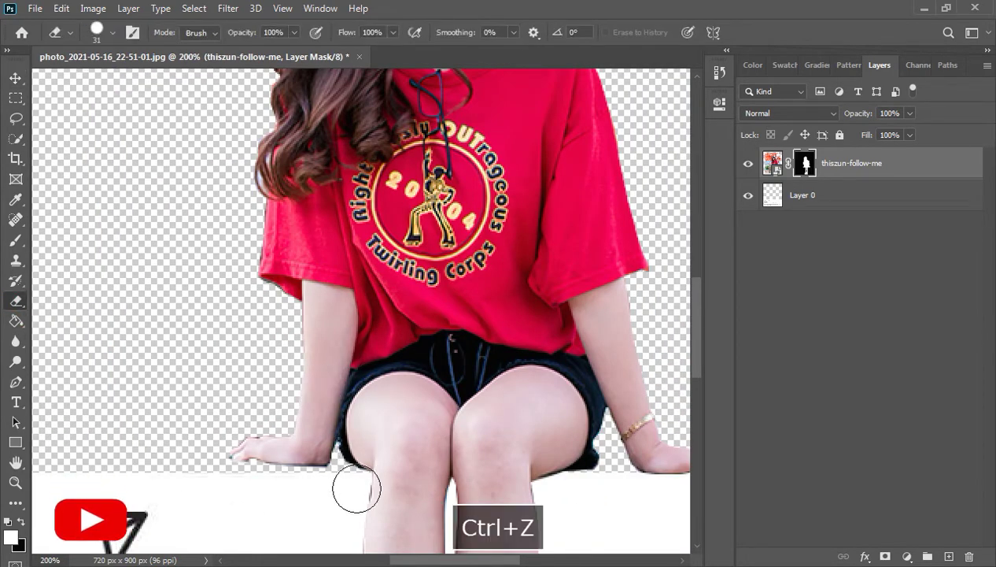
key("space")
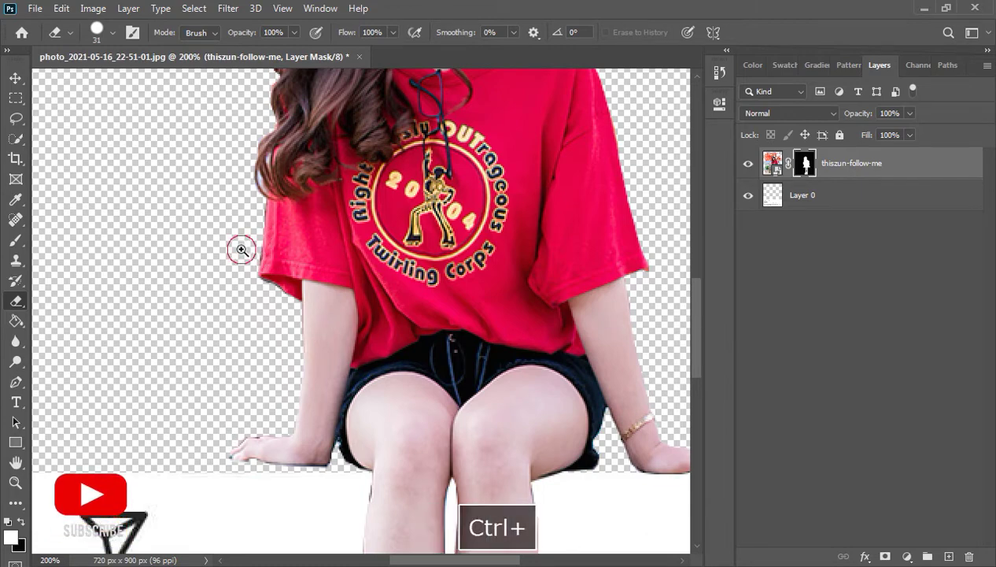
left_click(240, 248, "ctrl")
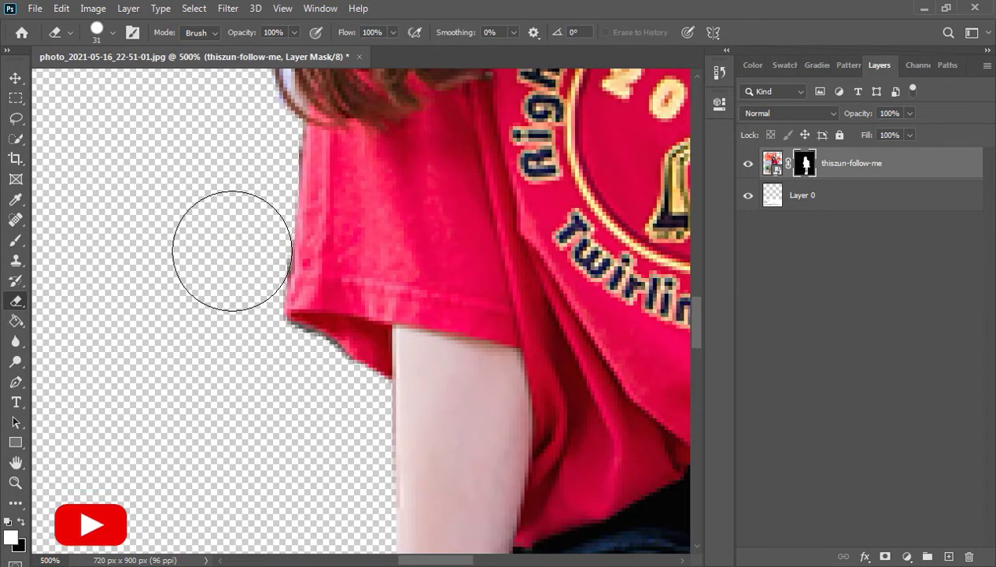
left_click_drag(253, 183, 284, 307)
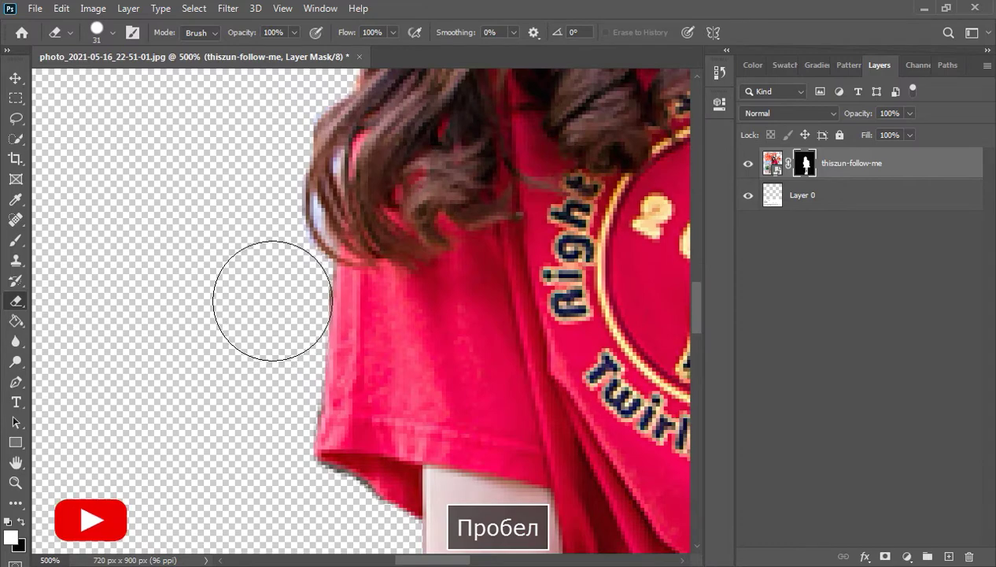
key("bracketleft")
key("bracketleft")
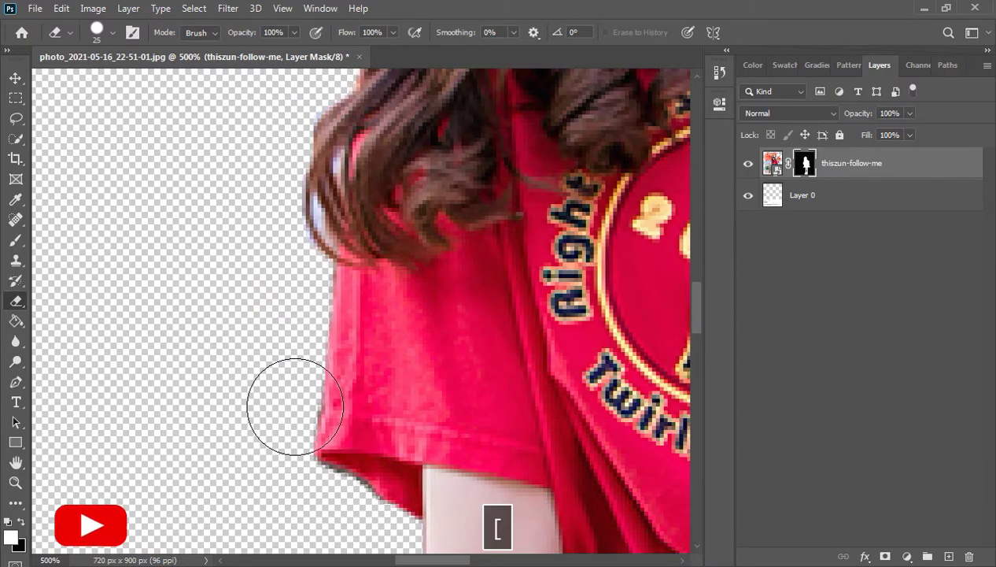
left_click_drag(375, 157, 378, 362)
left_click_drag(349, 485, 253, 150)
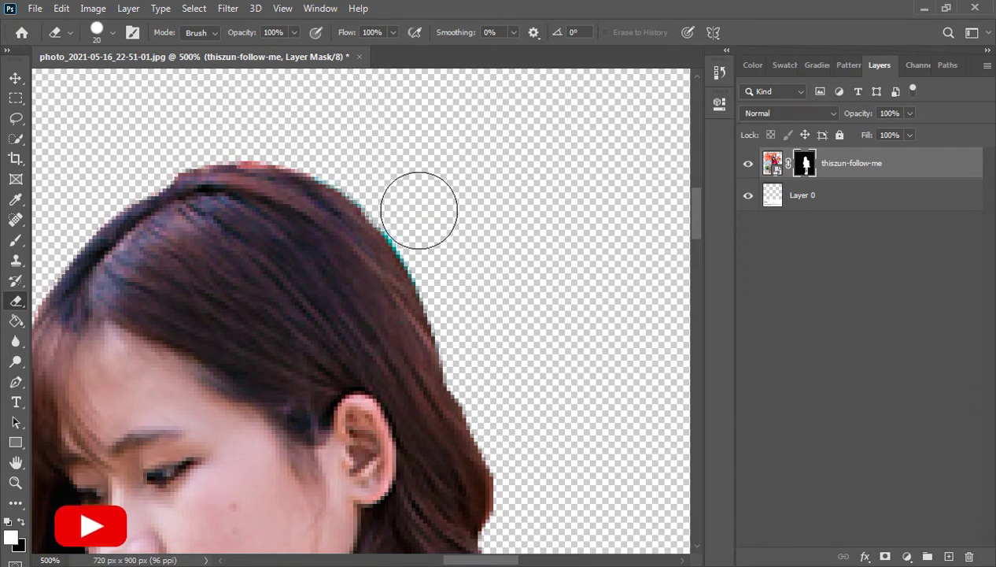
Erase the colour fringe along the crown and back of the hair, then down the opposite sleeve, undoing a bad stroke.
key("ctrl+z")
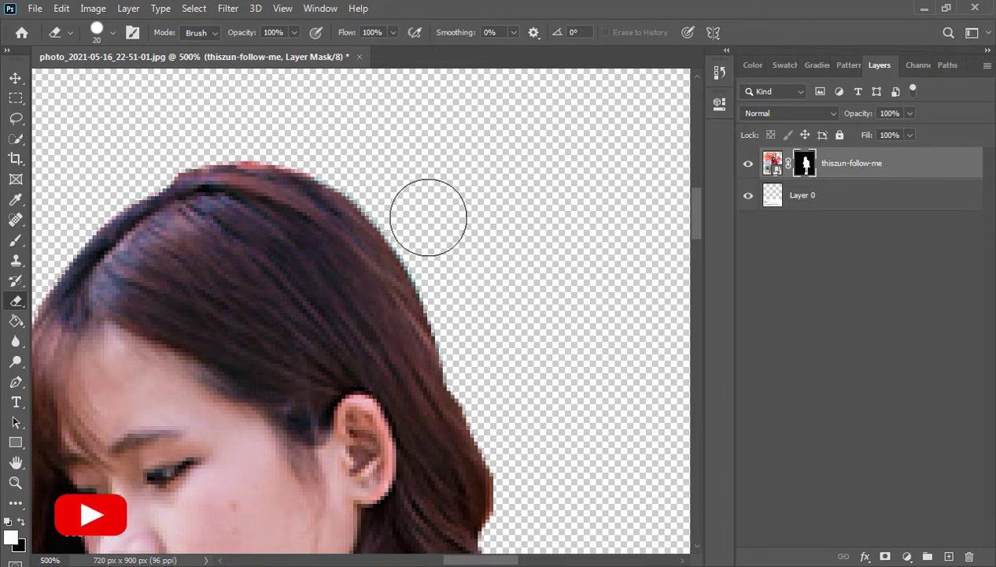
key("space")
mouse_move(478, 369)
left_mouse_down()
mouse_move(432, 339)
mouse_move(438, 413)
mouse_move(347, 220)
mouse_move(409, 393)
mouse_move(226, 82)
left_mouse_up()
mouse_move(390, 534)
left_mouse_down()
mouse_move(266, 196)
mouse_move(326, 205)
left_mouse_up()
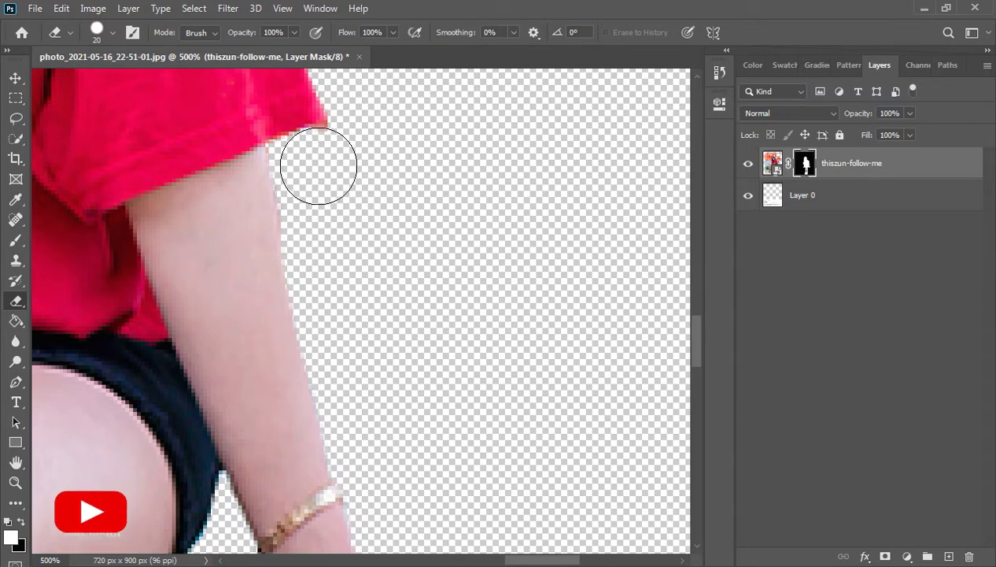
left_click_drag(411, 385, 383, 169)
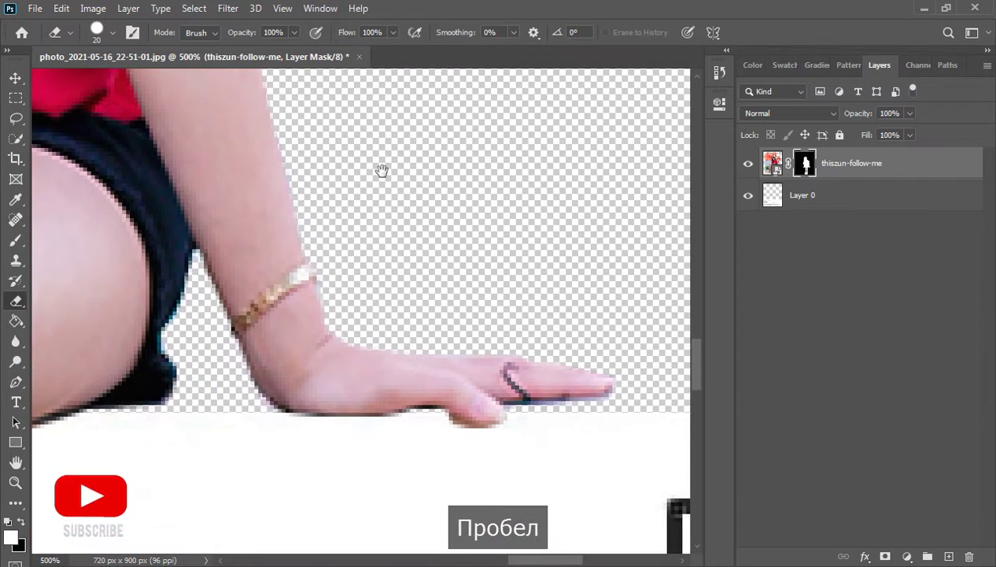
Clean the mask's edge beneath the hand with the bracelet, reducing the Eraser's brush size to 9.
left_click(438, 458)
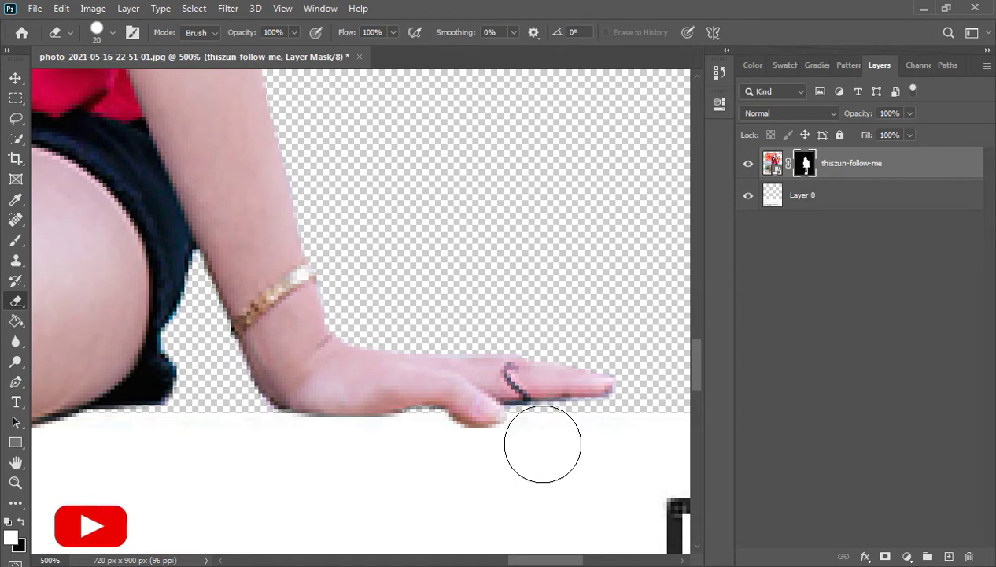
key("bracketleft")
key("bracketleft")
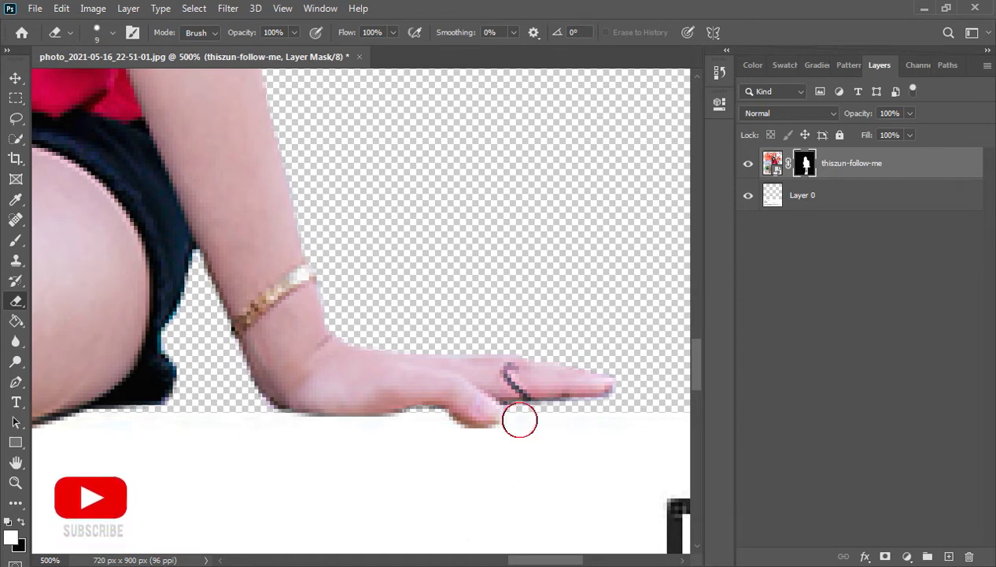
Erase the background fringe along the outer edge of the leg from the knee to the sneaker, redoing a stroke that cuts into the calf.
key("space")
mouse_move(394, 463)
left_mouse_down()
mouse_move(402, 415)
mouse_move(507, 345)
mouse_move(441, 334)
left_mouse_up()
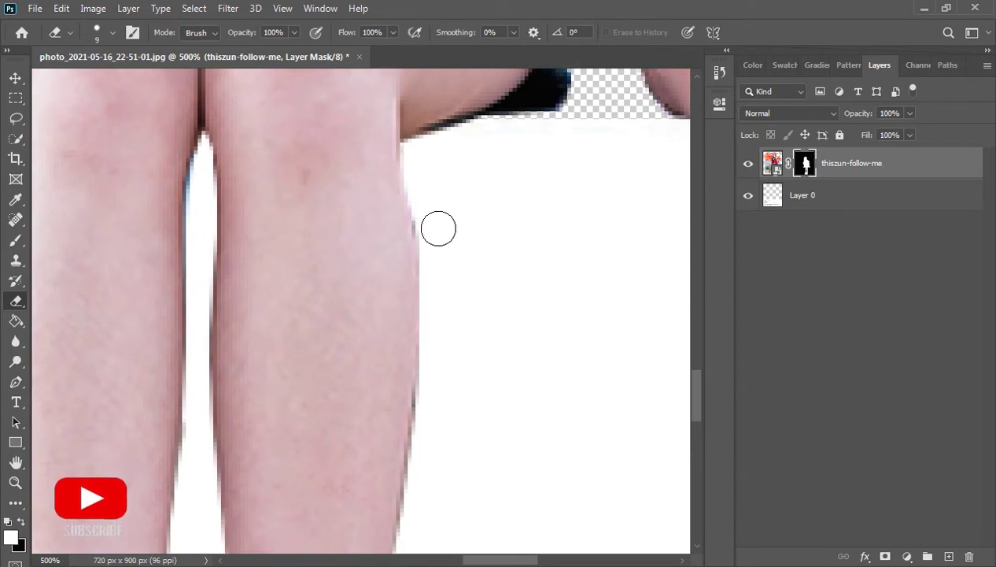
key("space")
mouse_move(453, 460)
left_mouse_down()
mouse_move(418, 245)
mouse_move(429, 274)
left_mouse_up()
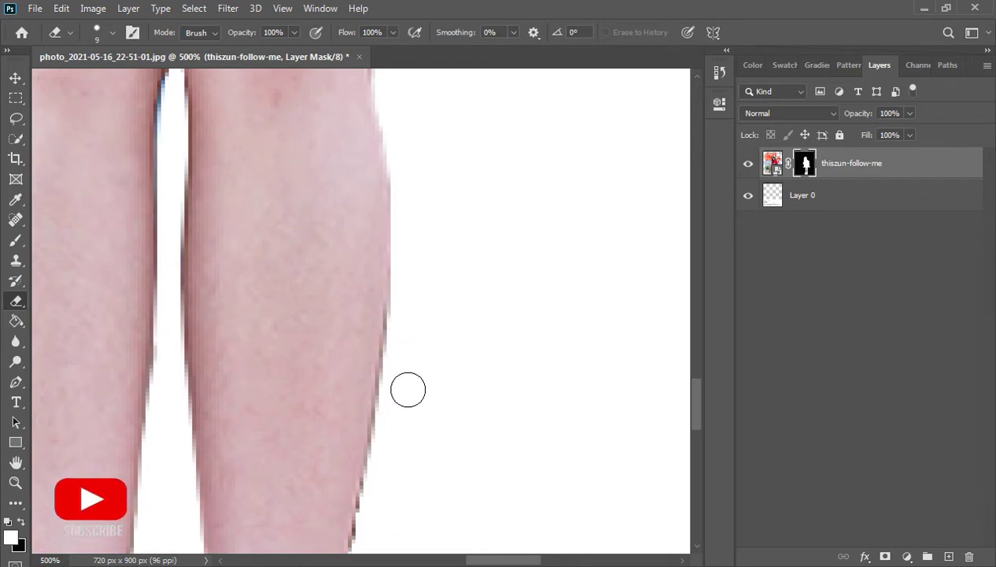
key("space")
left_click_drag(400, 498, 428, 275)
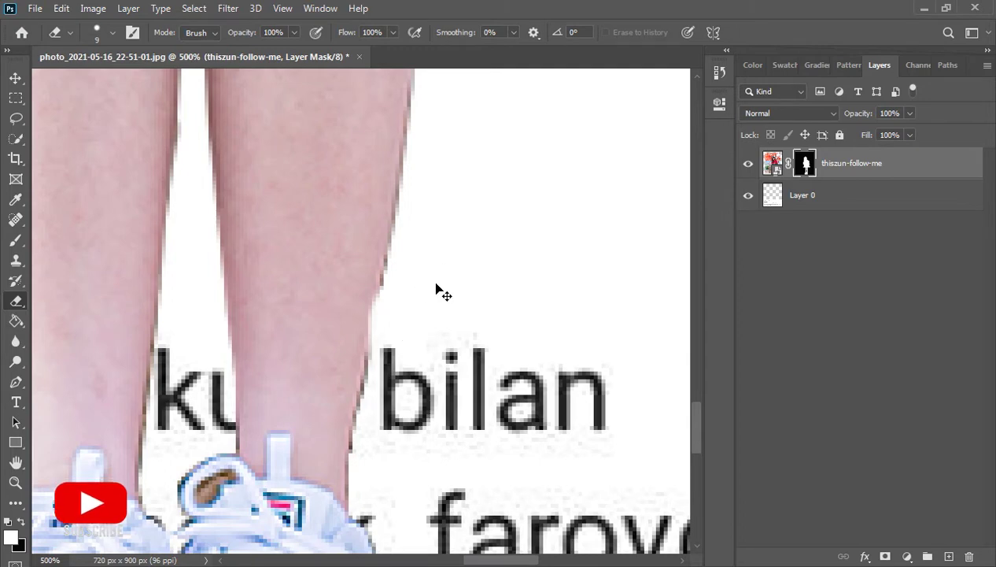
key("ctrl+z")
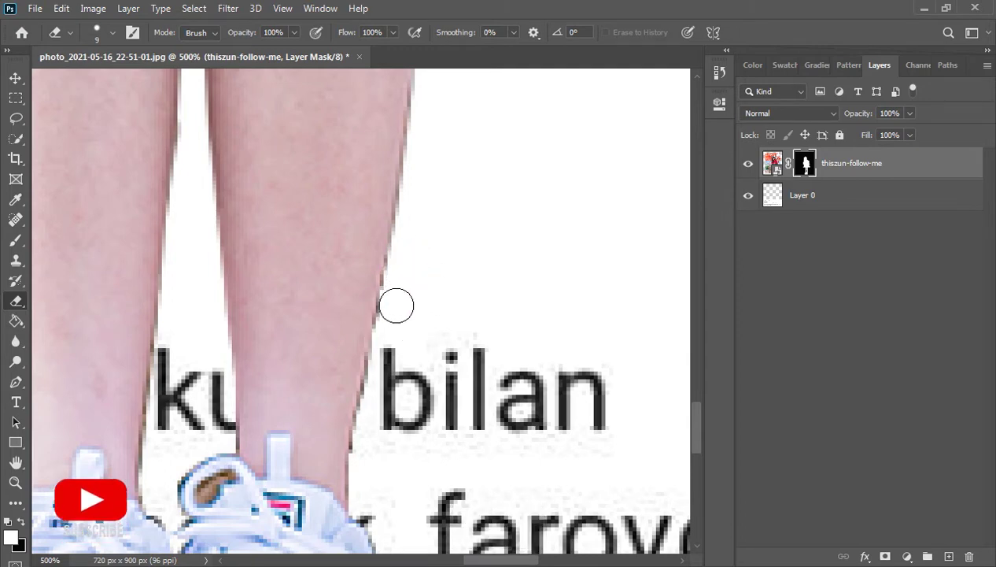
left_click_drag(396, 305, 367, 460)
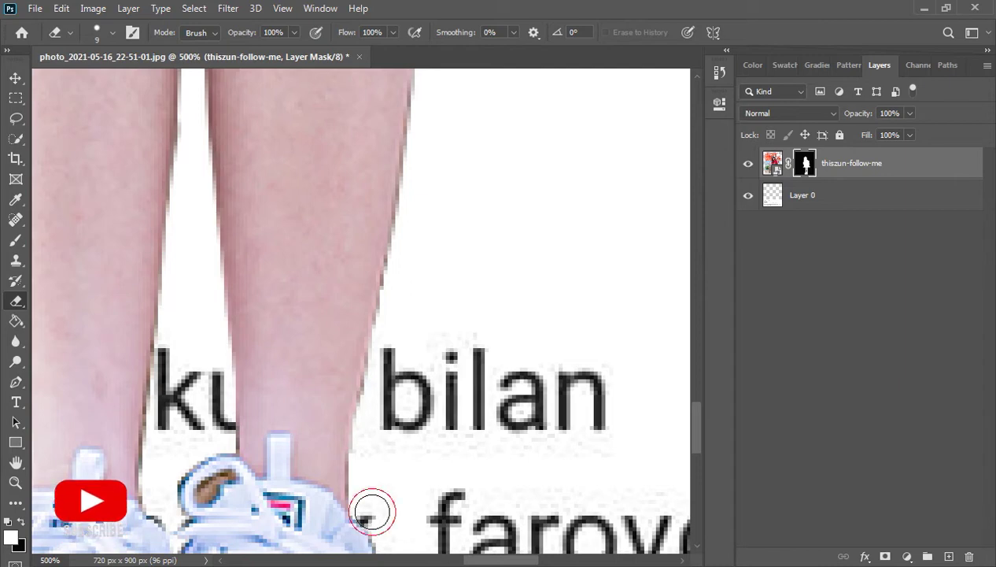
Erase the fringe along the outer side of the right-hand sneaker and under its sole on the layer mask, undoing a bad stroke.
key("space")
left_click_drag(433, 492, 425, 118)
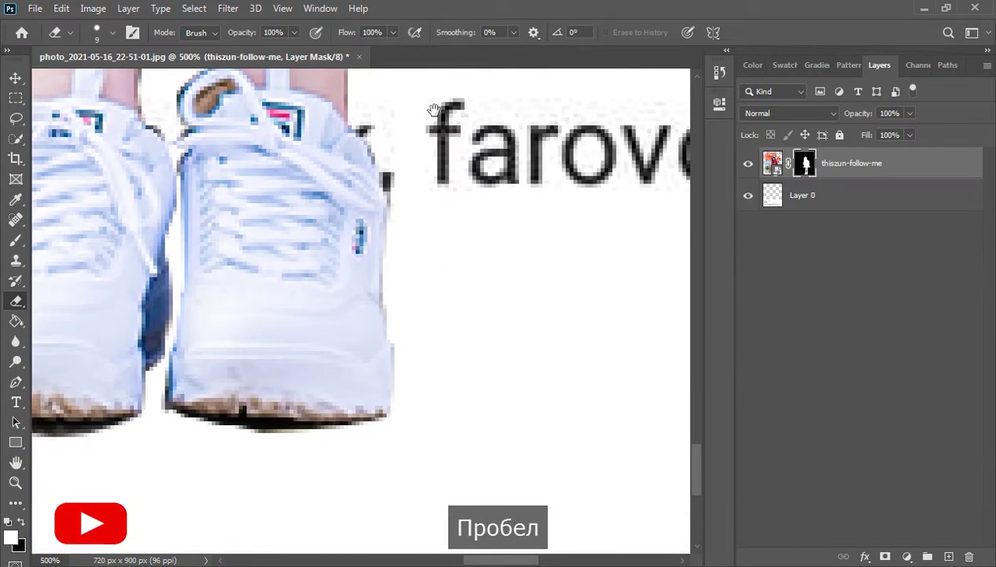
left_click_drag(399, 167, 407, 393)
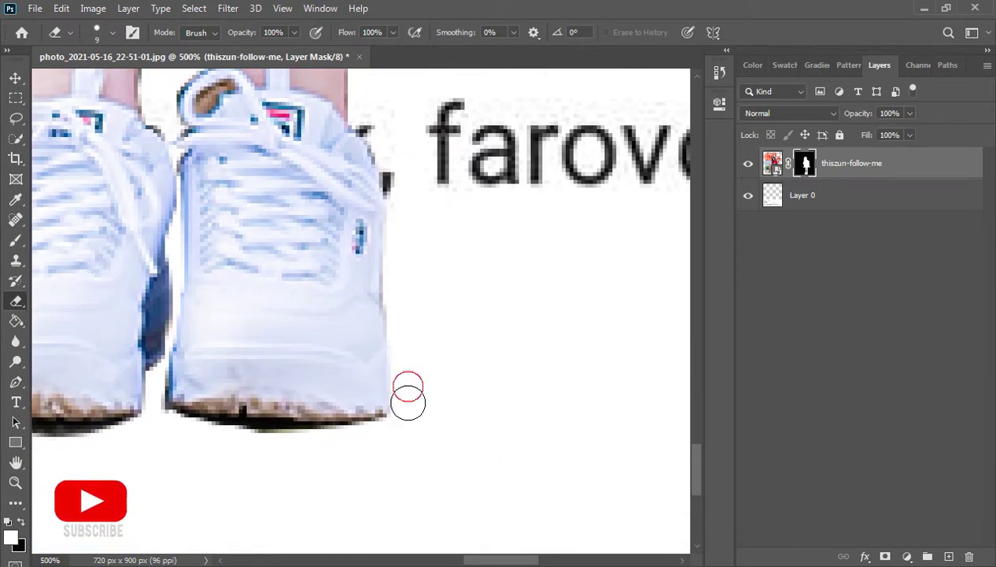
mouse_move(398, 291)
left_mouse_down()
mouse_move(406, 343)
mouse_move(383, 429)
mouse_move(240, 437)
mouse_move(159, 418)
mouse_move(337, 431)
mouse_move(164, 429)
left_mouse_up()
key("space")
key("ctrl+z")
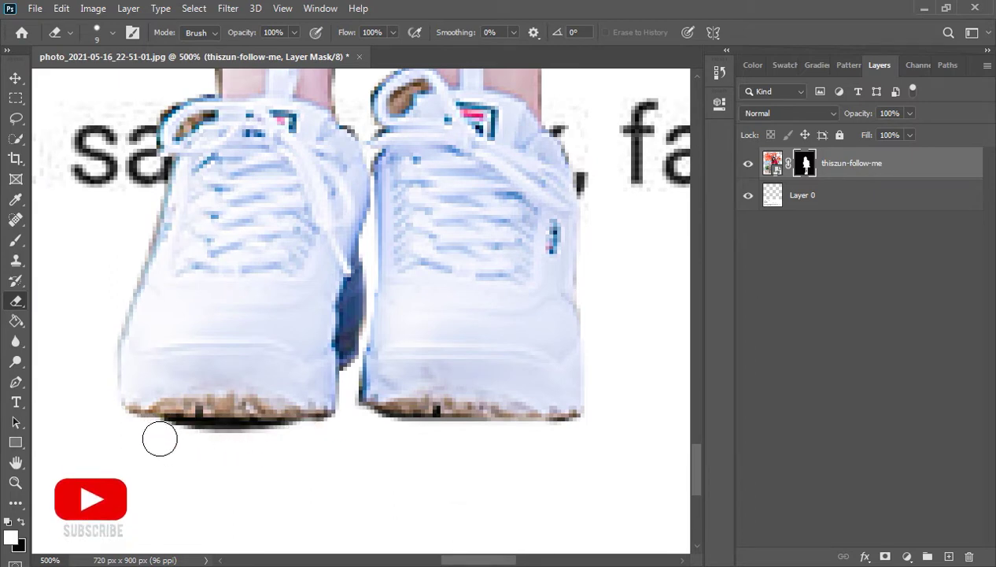
Erase the dark shadow beneath the left-hand sneaker's sole, redoing one stroke, and clean the gap between the sneakers with a smaller Eraser.
left_click_drag(160, 438, 559, 432)
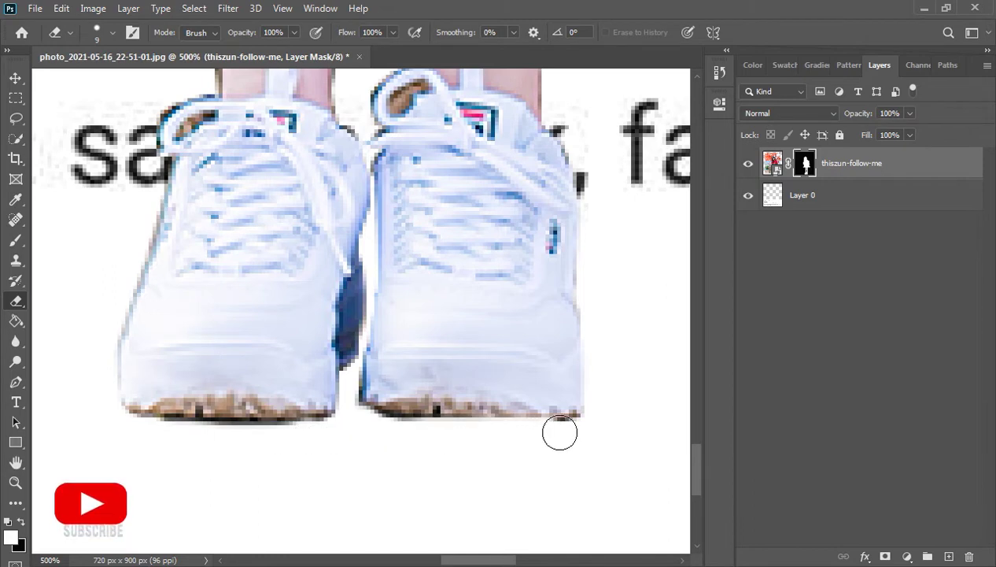
key("ctrl+z")
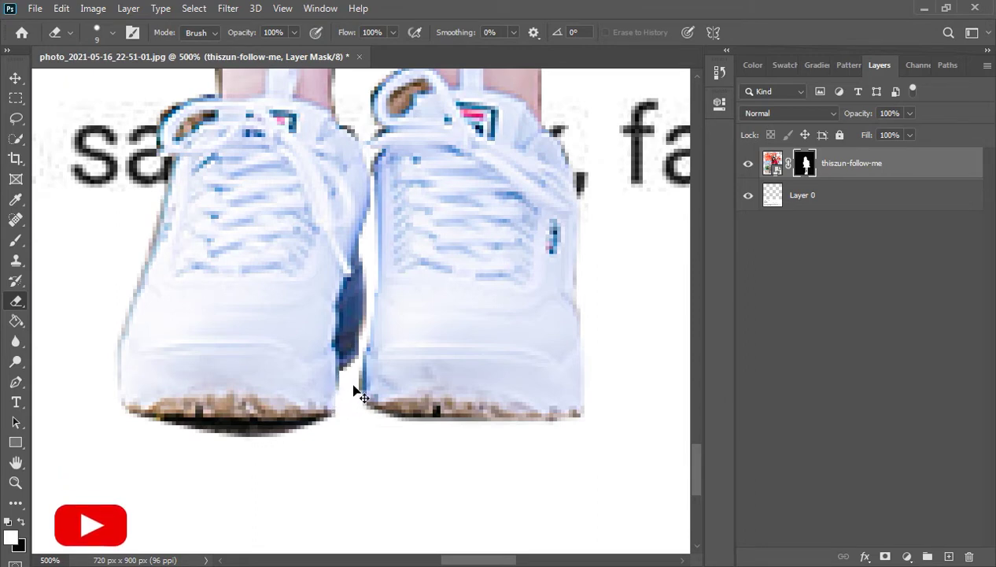
left_click_drag(317, 432, 120, 442)
key("bracketleft")
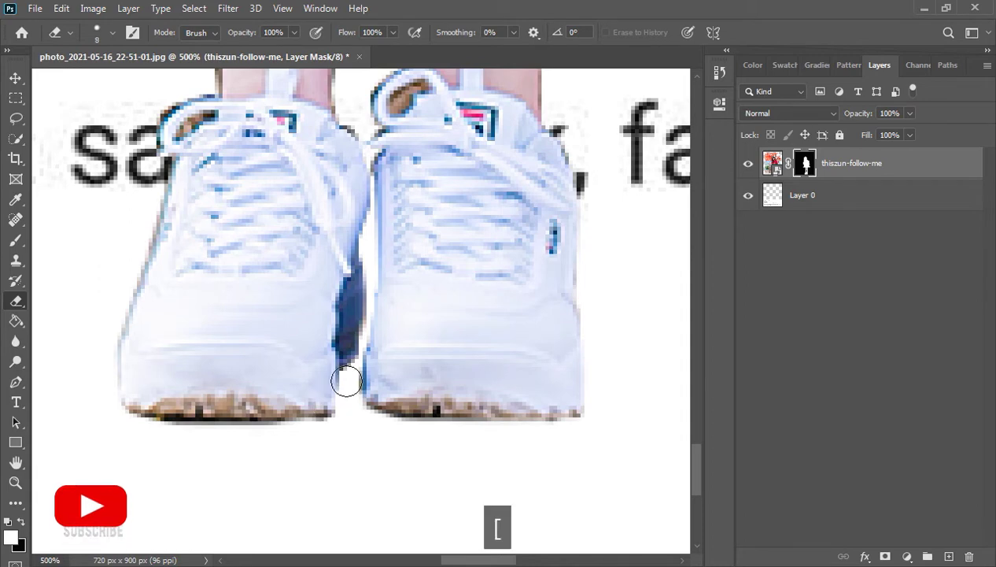
mouse_move(351, 382)
left_mouse_down()
mouse_move(351, 372)
mouse_move(367, 404)
left_mouse_up()
Erase the fringe down the inner edge of the left-hand calf to the ankle at brush size 6, undoing a bad dab.
key("space")
left_click_drag(397, 207, 394, 431)
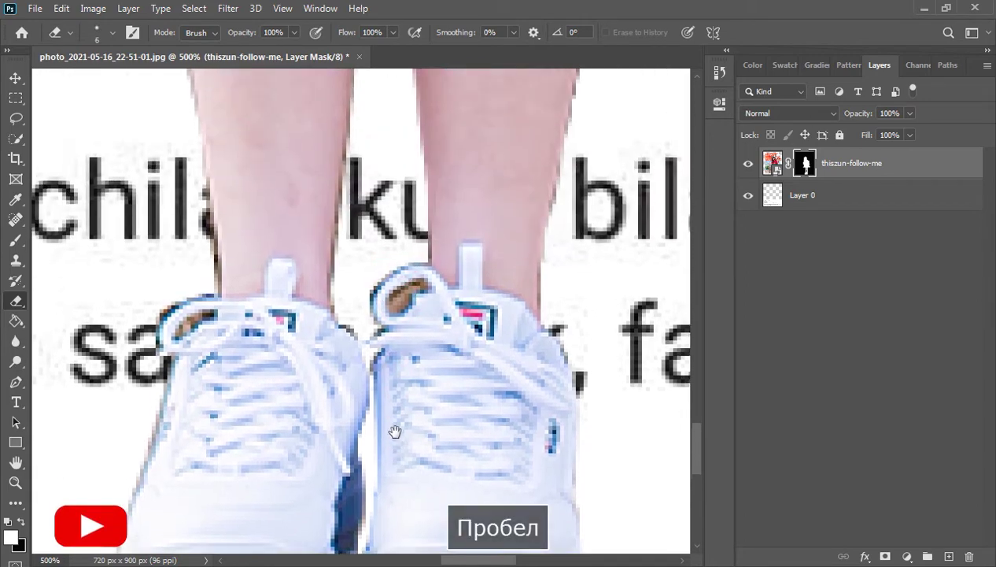
left_click(349, 325)
key("ctrl+z")
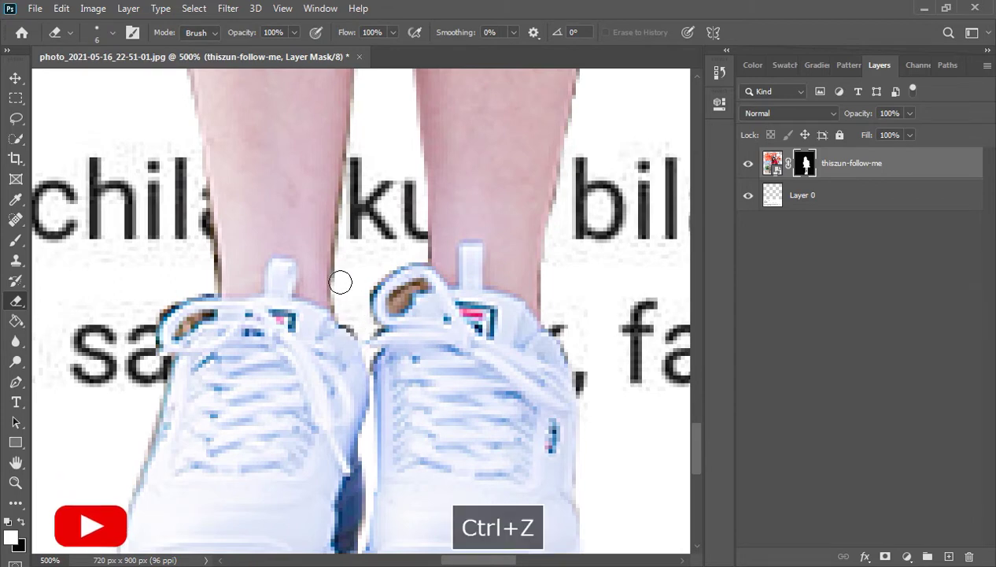
key("space")
mouse_move(433, 224)
left_mouse_down()
mouse_move(481, 417)
mouse_move(533, 405)
mouse_move(590, 80)
left_mouse_up()
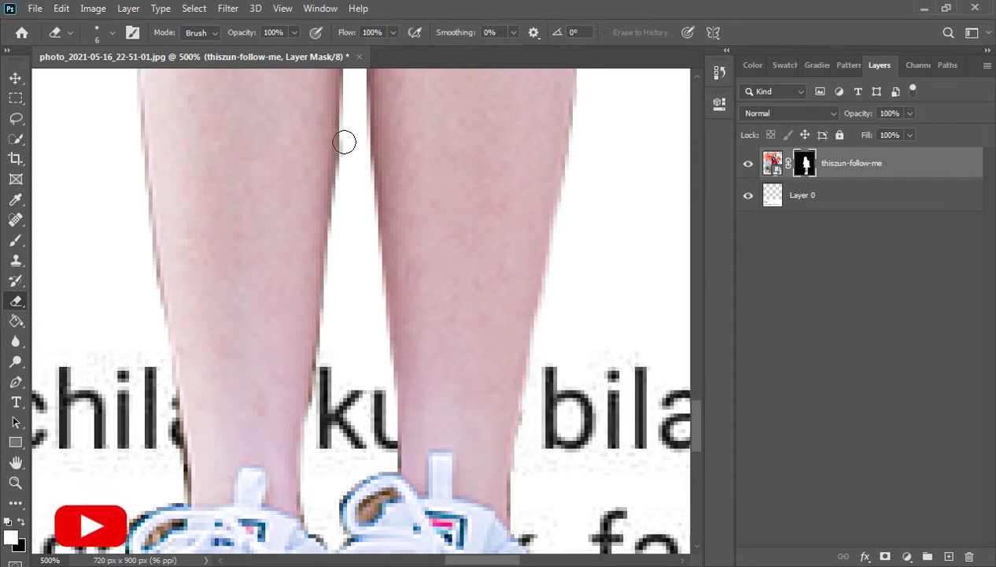
left_click_drag(347, 155, 341, 443)
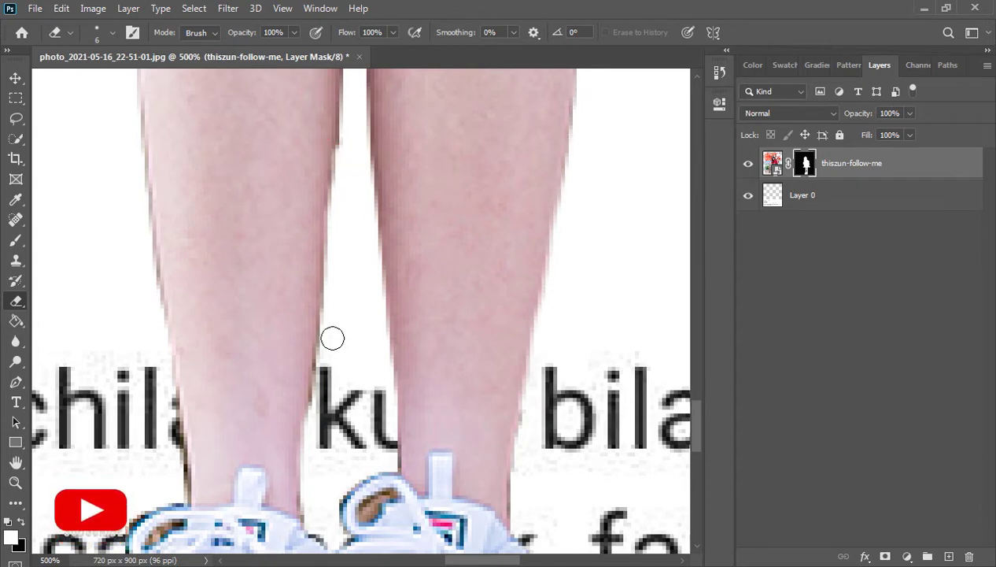
left_click_drag(333, 338, 321, 443)
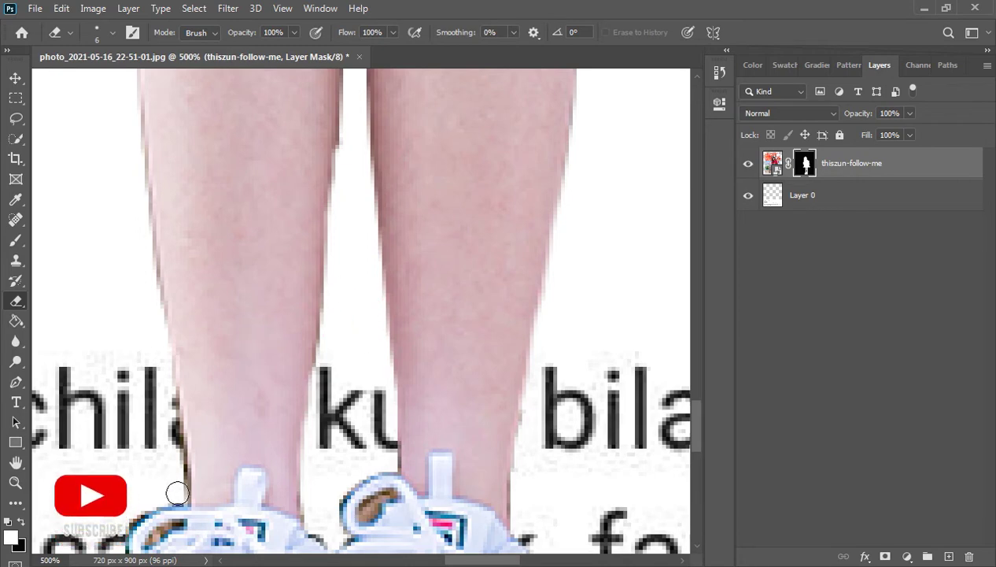
Erase the fringe along the left-hand ankle's outer edge and down its sneaker, undoing a stroke inside the other sneaker's lace loop.
mouse_move(177, 493)
left_mouse_down()
mouse_move(169, 413)
mouse_move(203, 397)
mouse_move(235, 342)
left_mouse_up()
key("space")
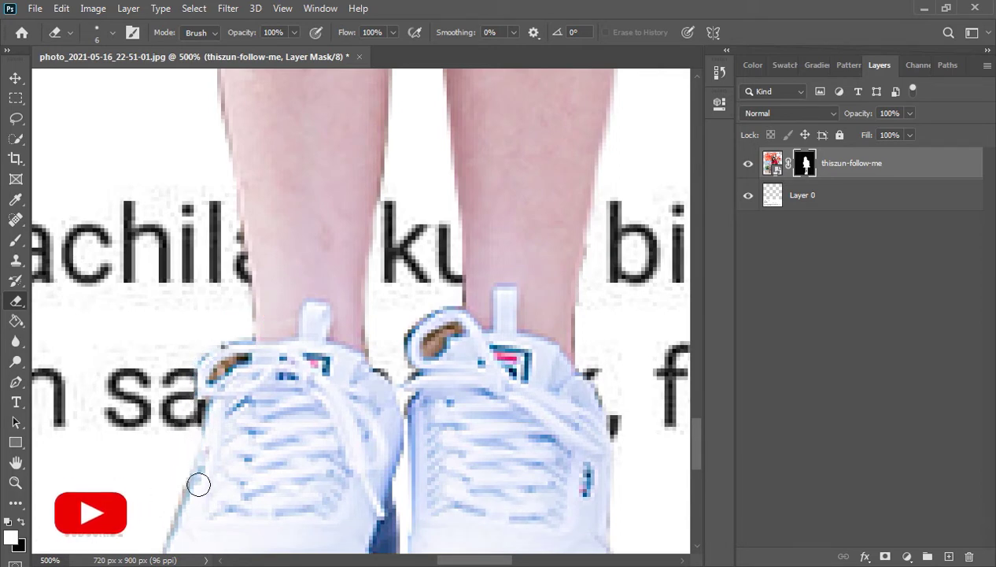
key("space")
mouse_move(198, 484)
left_mouse_down()
mouse_move(237, 222)
mouse_move(205, 255)
mouse_move(180, 338)
left_mouse_up()
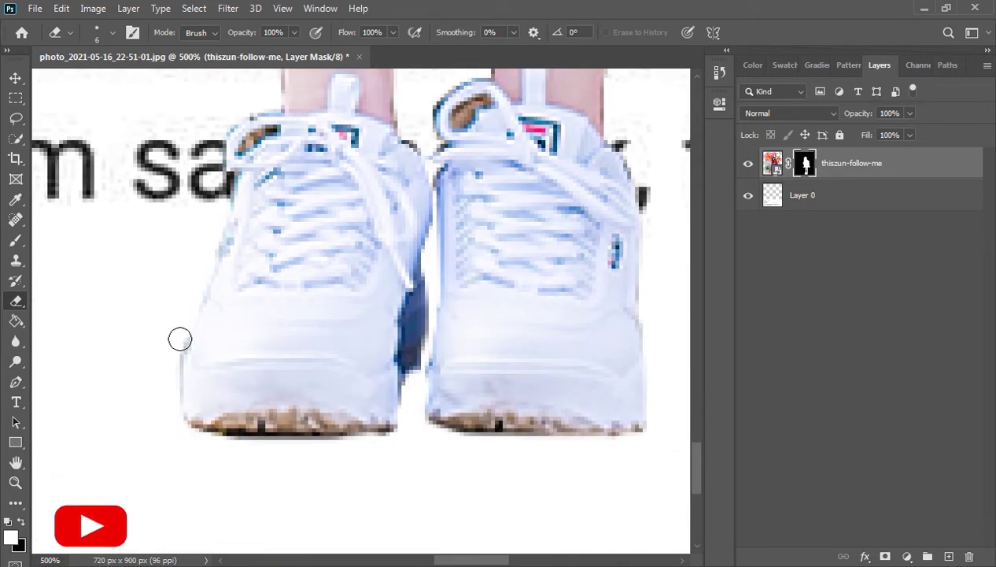
key("space")
left_click_drag(236, 86, 341, 397)
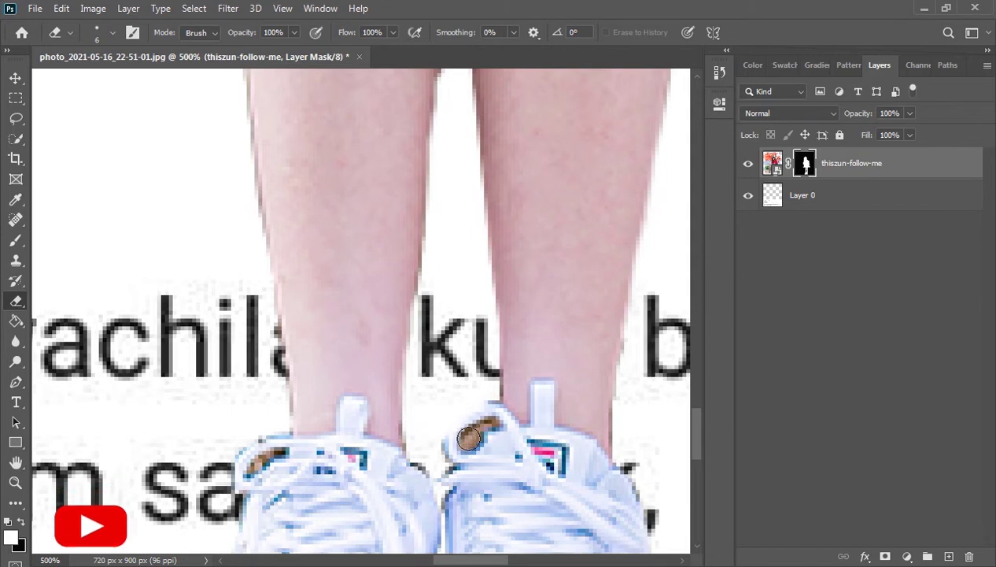
key("ctrl+z")
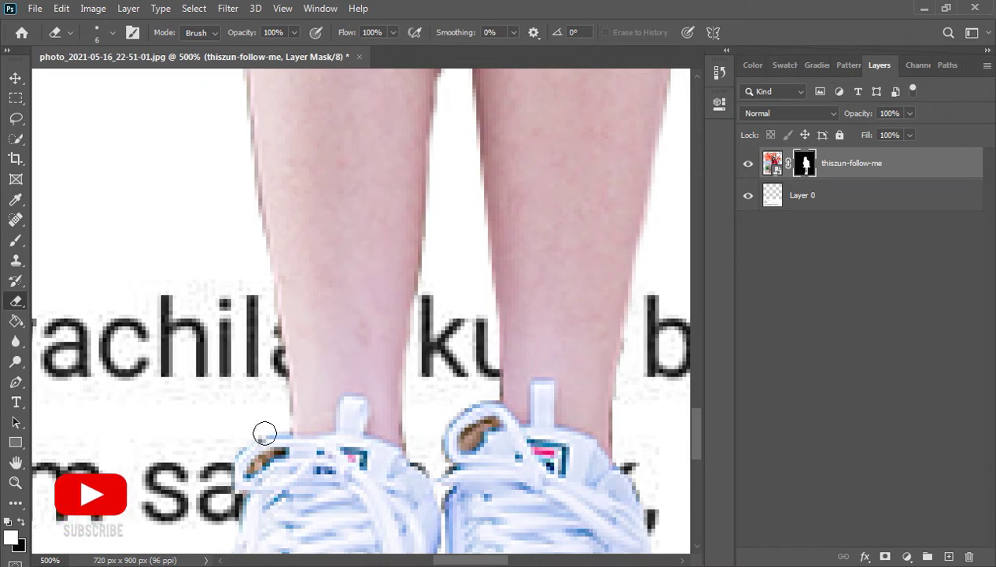
Erase the leftover fringe up the outer edge of the left-hand calf to just below the thigh.
key("space")
left_click_drag(250, 245, 277, 433)
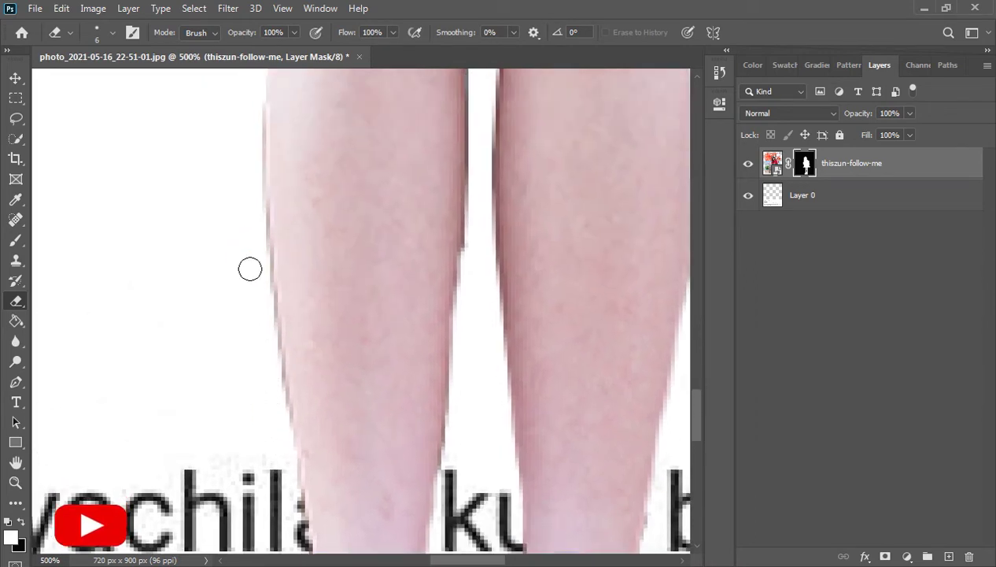
key("space")
left_click_drag(251, 266, 257, 561)
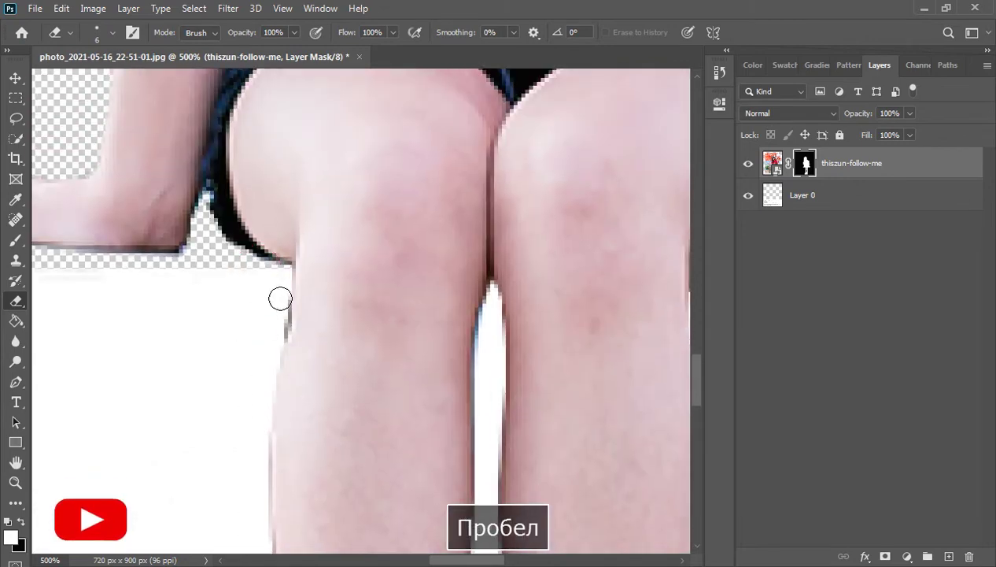
Clean the mask's edge beneath the left-hand wrist and palm and around the fingertips.
mouse_move(200, 240)
left_mouse_down()
mouse_move(191, 251)
mouse_move(91, 262)
left_mouse_up()
key("space")
mouse_move(146, 309)
left_mouse_down()
mouse_move(375, 345)
mouse_move(406, 324)
left_mouse_up()
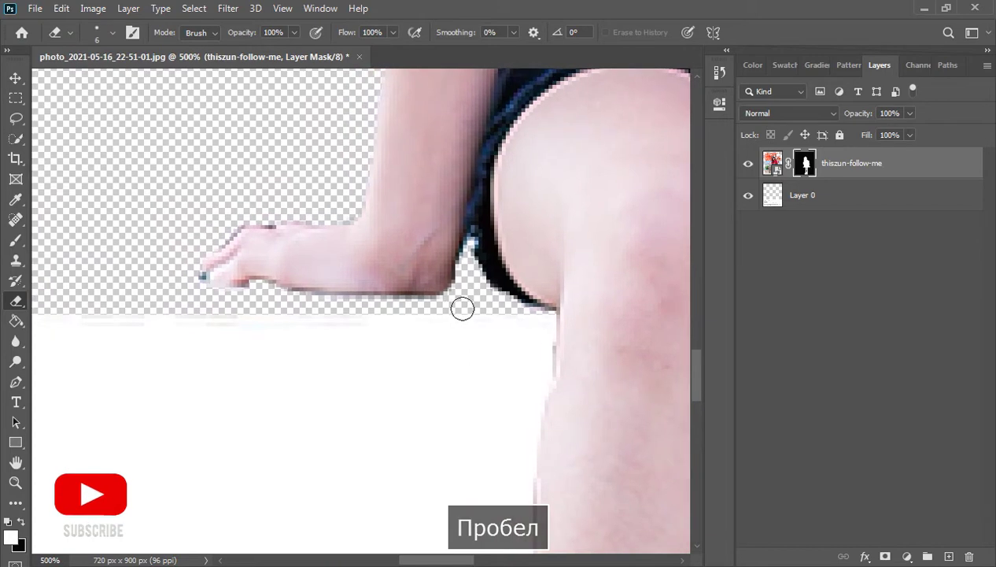
left_click_drag(460, 307, 292, 302)
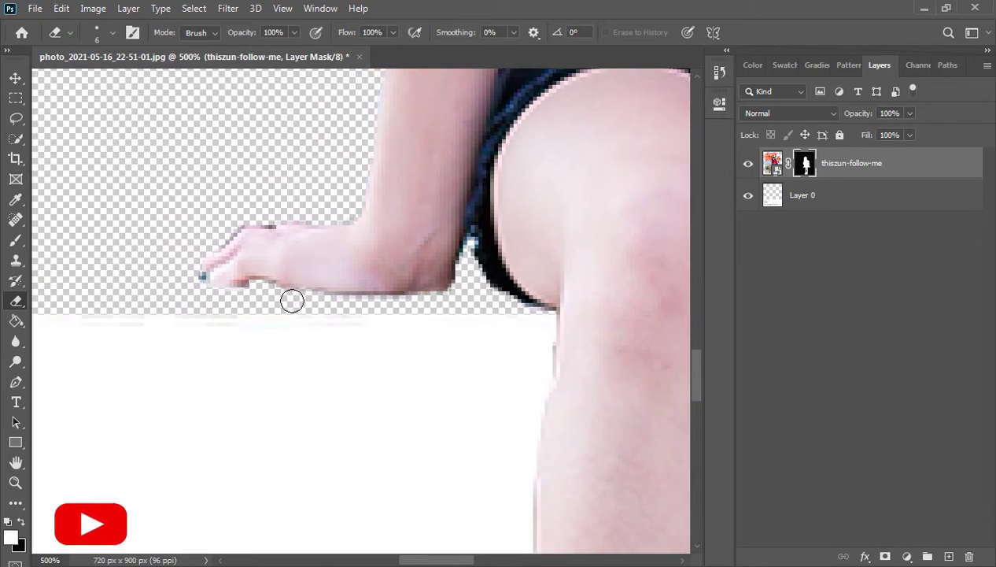
left_click(194, 282)
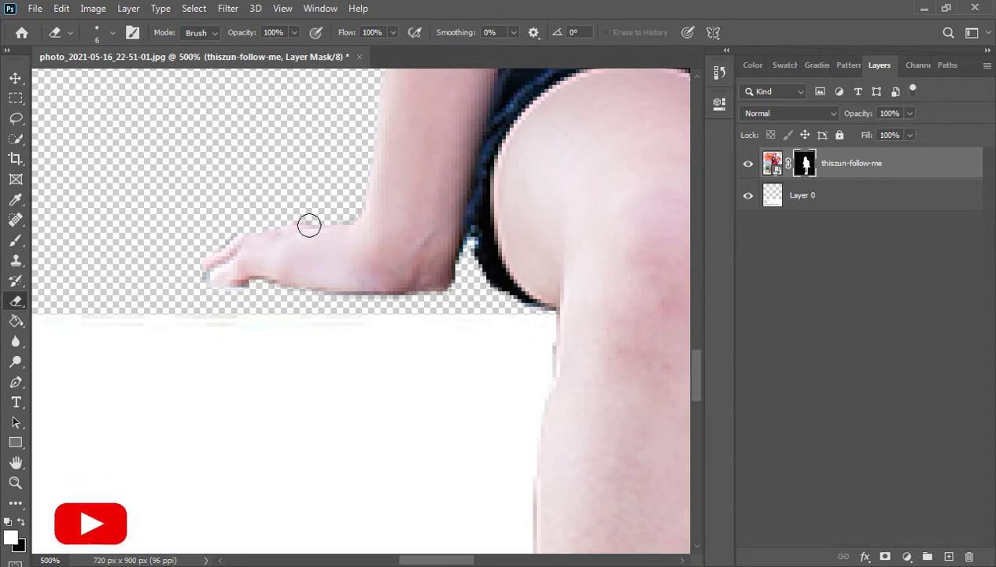
Erase the brown background showing inside both sneakers' lace loops with the Eraser at brush size 3.
key("ctrl+minus")
key("ctrl+minus")
key("ctrl+minus")
key("ctrl+minus")
key("ctrl+minus")
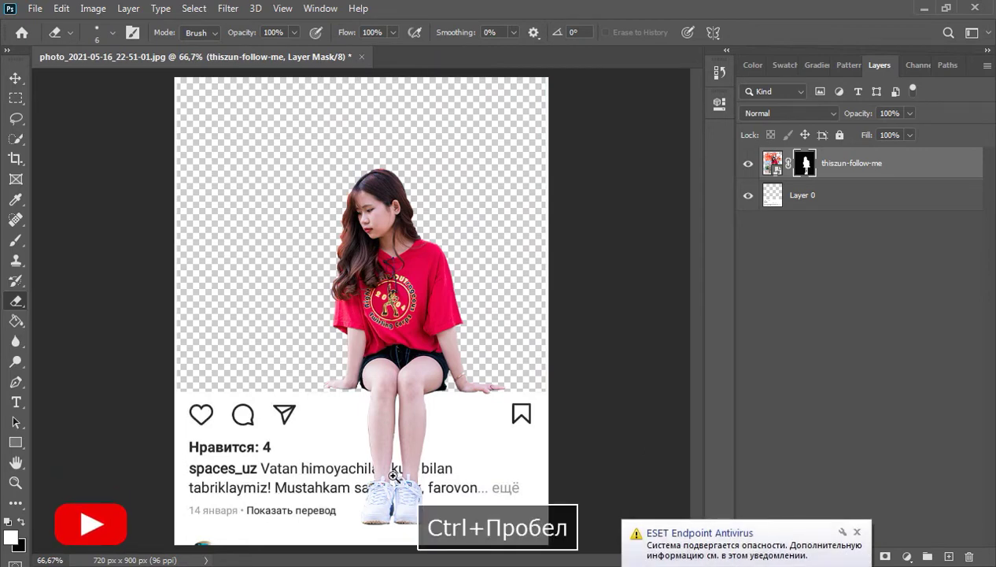
left_click_drag(400, 480, 396, 480)
left_click(857, 532)
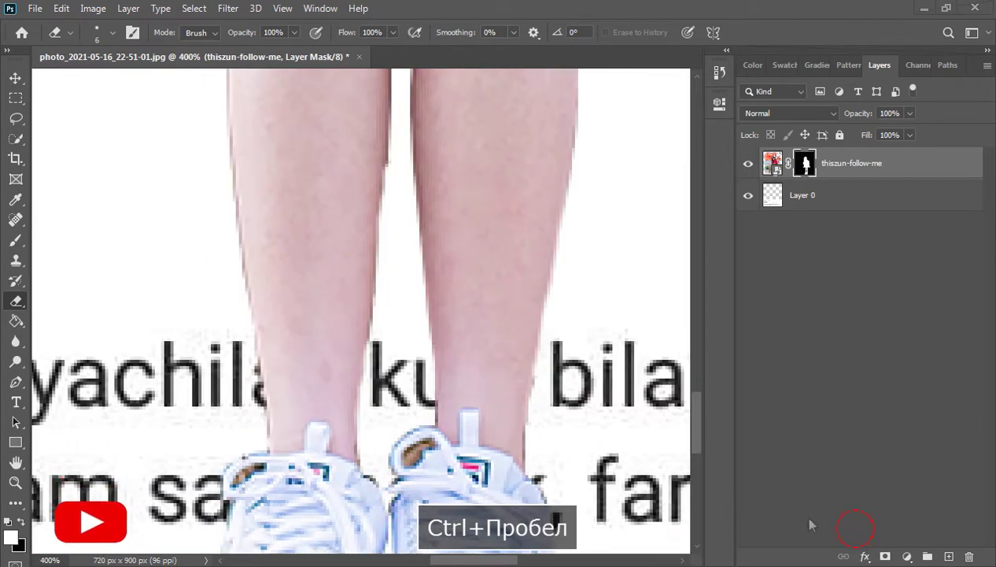
left_click(416, 455, "ctrl")
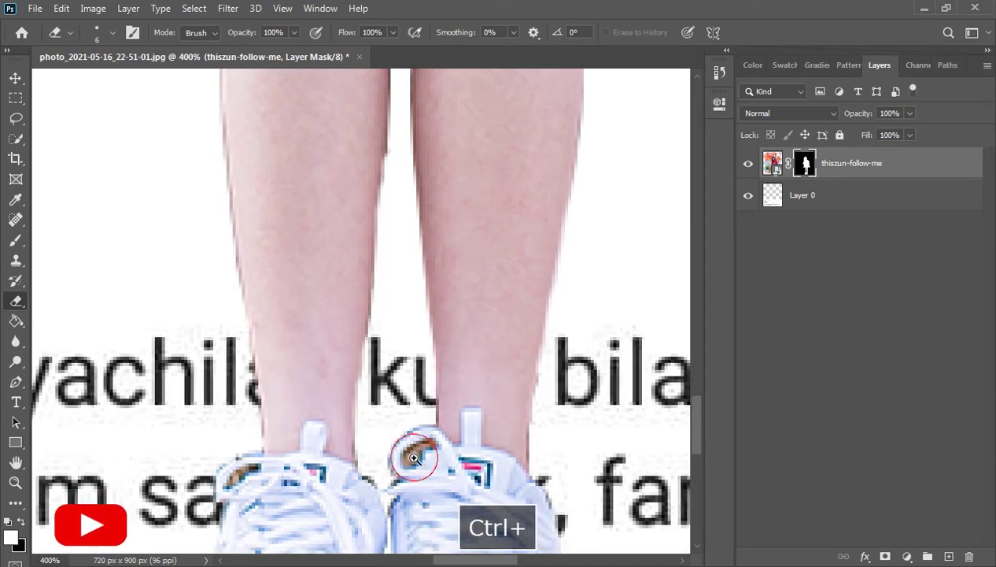
left_click(416, 456, "ctrl")
left_click(415, 456, "ctrl")
key("bracketleft")
key("bracketleft")
key("bracketleft")
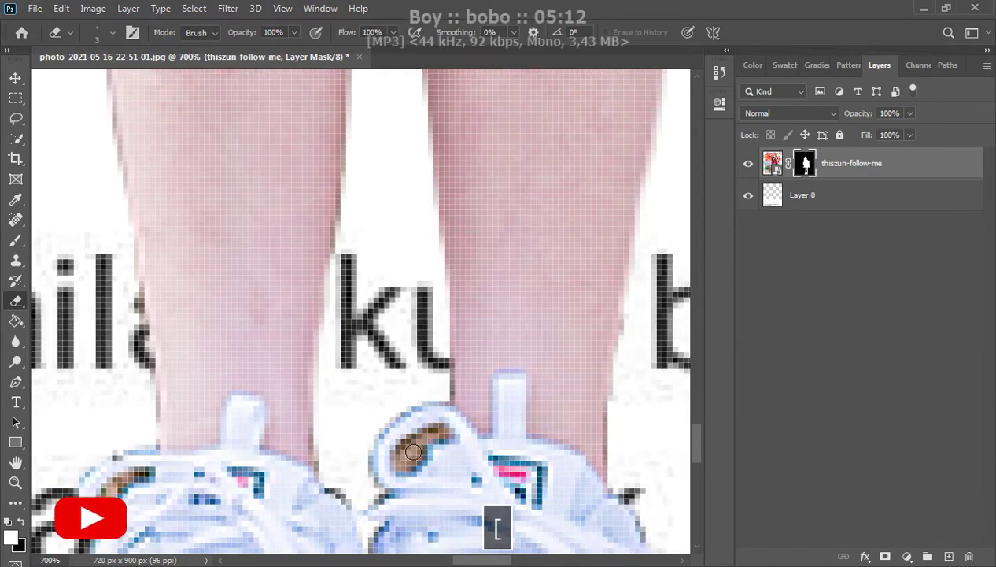
mouse_move(400, 461)
left_mouse_down()
mouse_move(444, 435)
mouse_move(433, 428)
mouse_move(410, 441)
mouse_move(418, 463)
mouse_move(395, 450)
left_mouse_up()
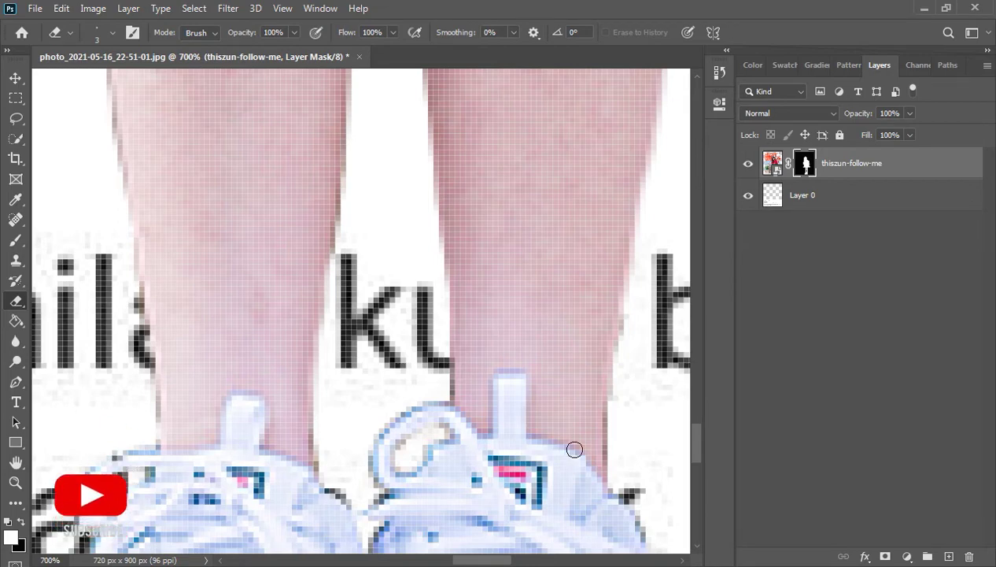
key("ctrl+minus")
key("ctrl+minus")
key("ctrl+minus")
key("ctrl+minus")
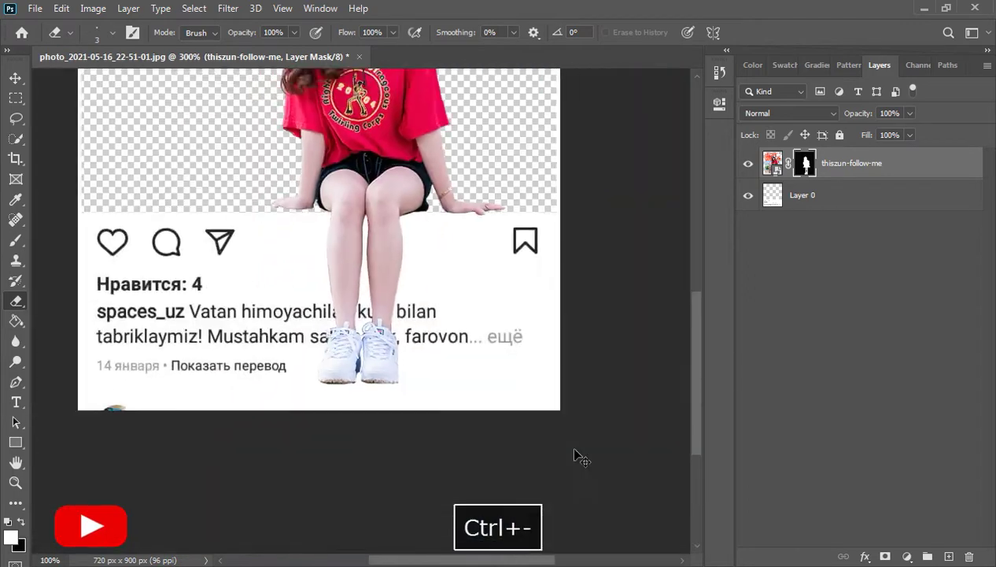
key("ctrl+minus")
key("ctrl+minus")
key("ctrl+minus")
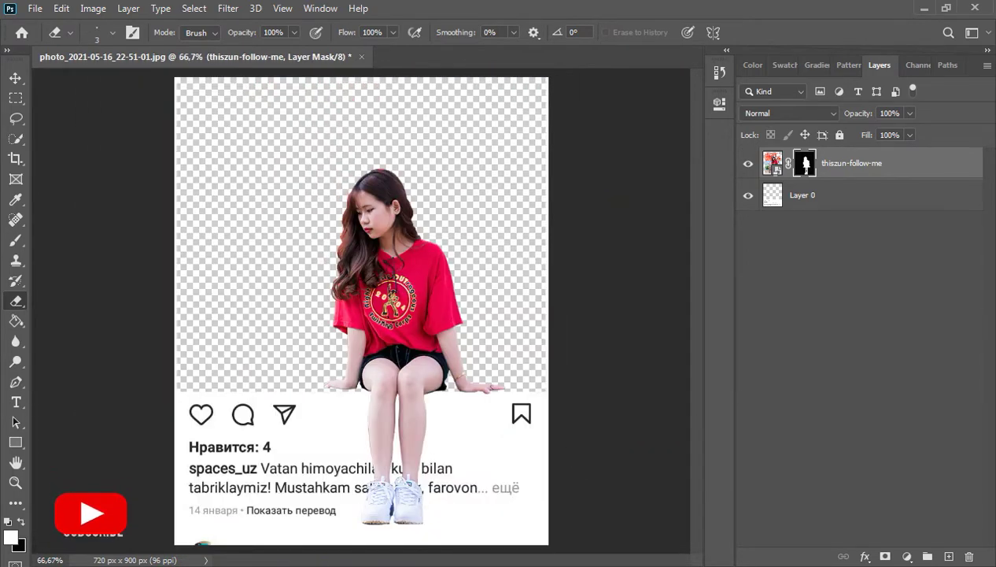
left_click(34, 9)
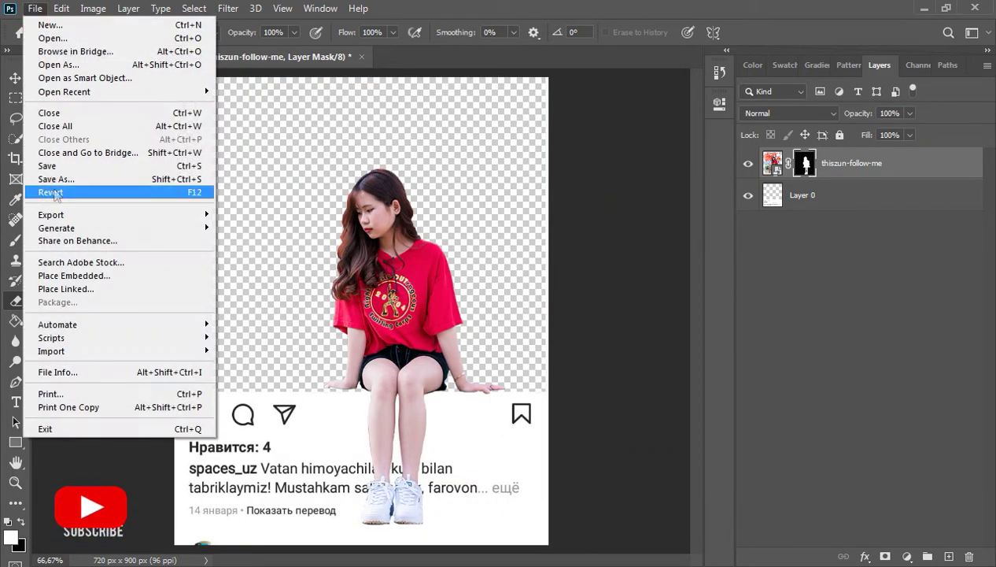
left_click(63, 277)
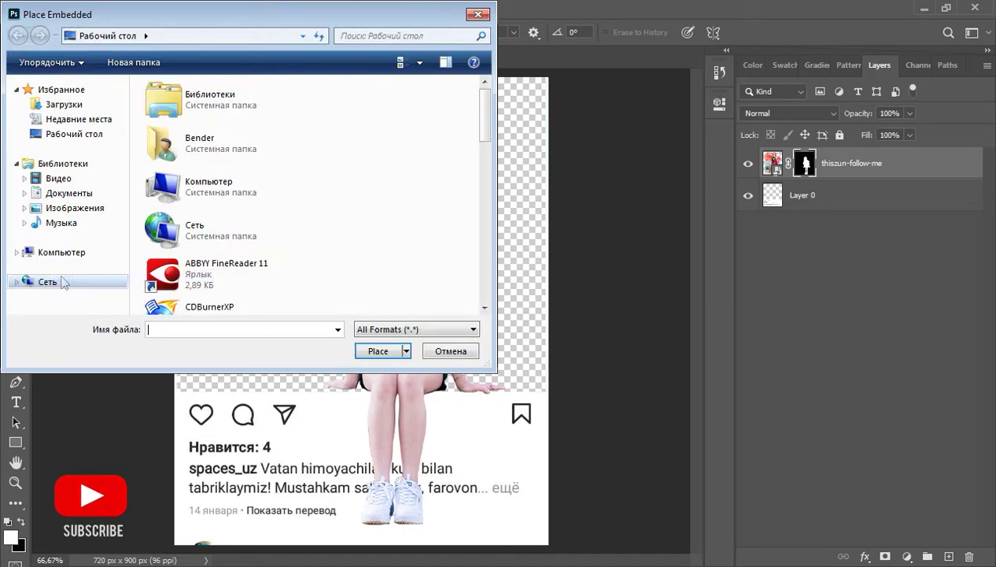
left_click(448, 352)
Place the air-atmosphere sky image as an embedded object and shift it up over the transparent area.
left_click(34, 9)
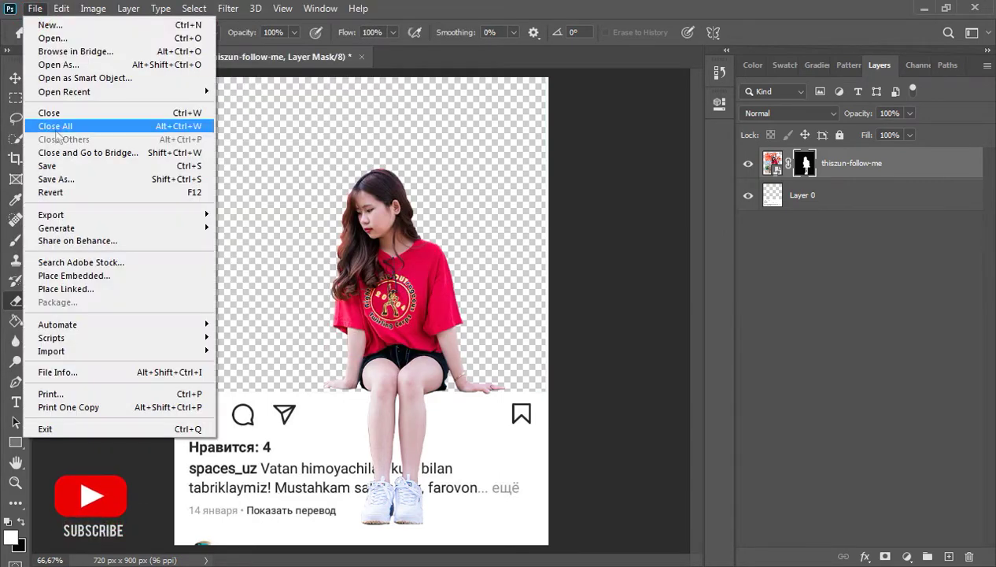
left_click(70, 275)
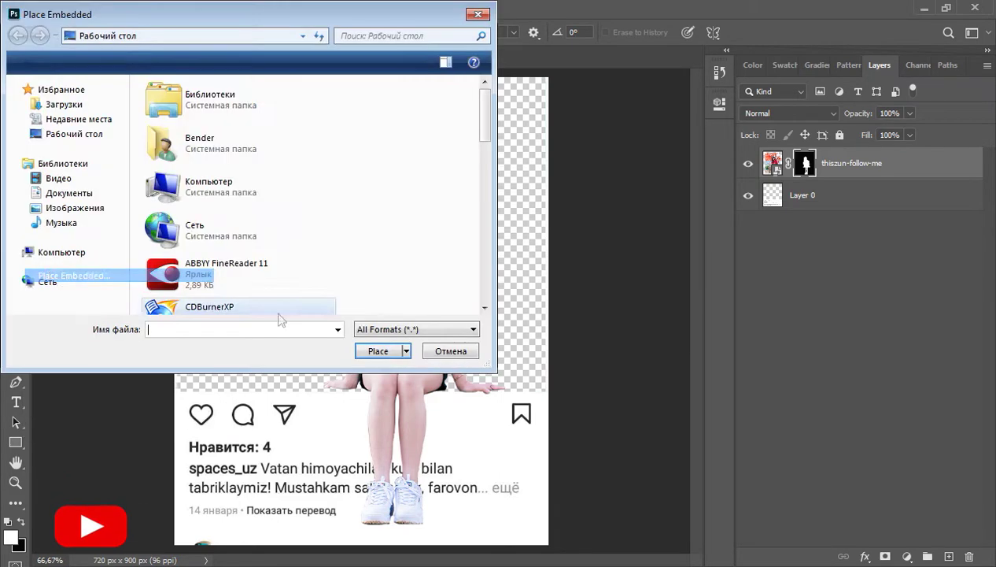
left_click_drag(487, 118, 482, 182)
double_click(271, 251)
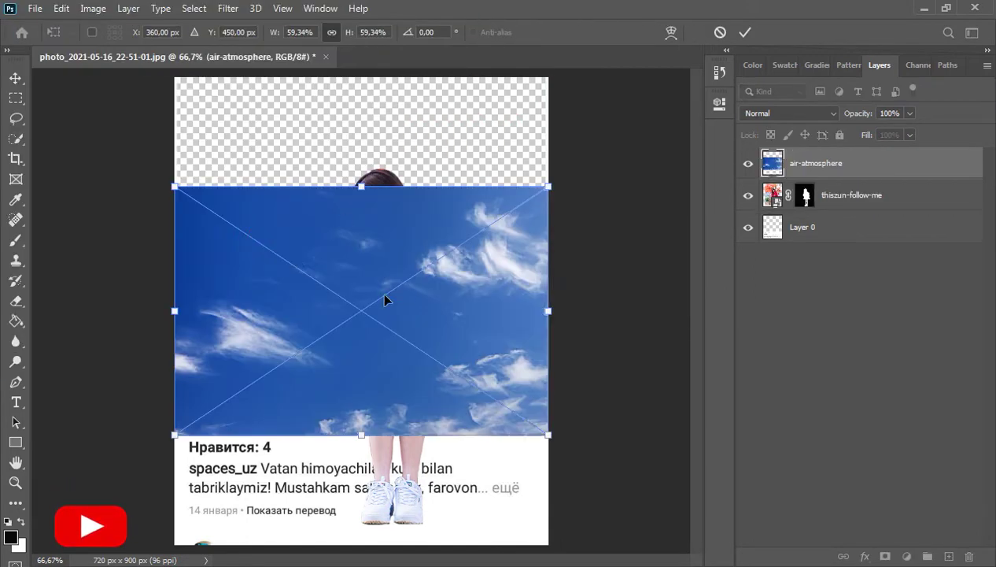
left_click_drag(360, 311, 361, 233)
Move the air-atmosphere layer beneath thiszun-follow-me and lower the sky to meet the top of the post's white area.
left_click_drag(829, 179, 822, 211)
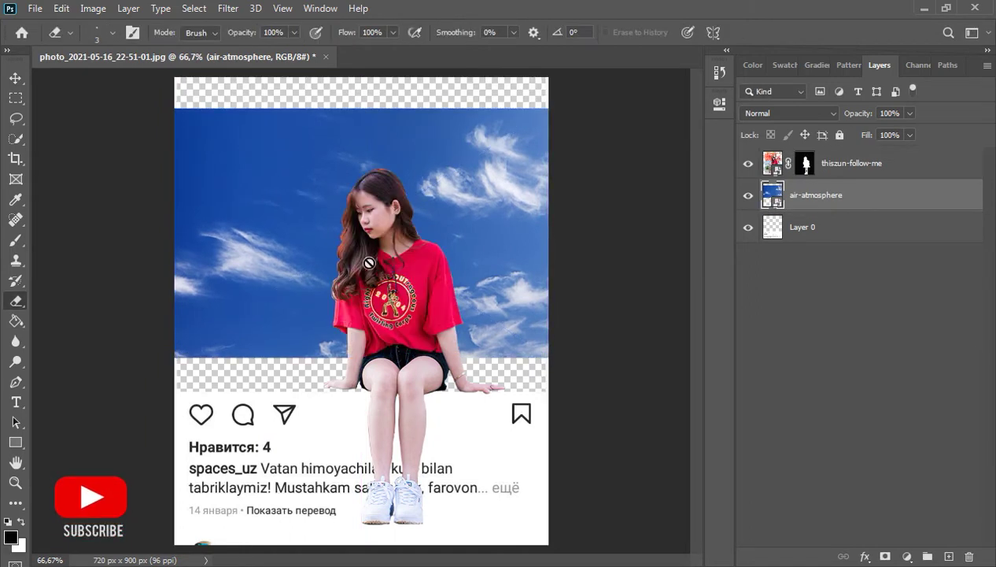
left_click(15, 78)
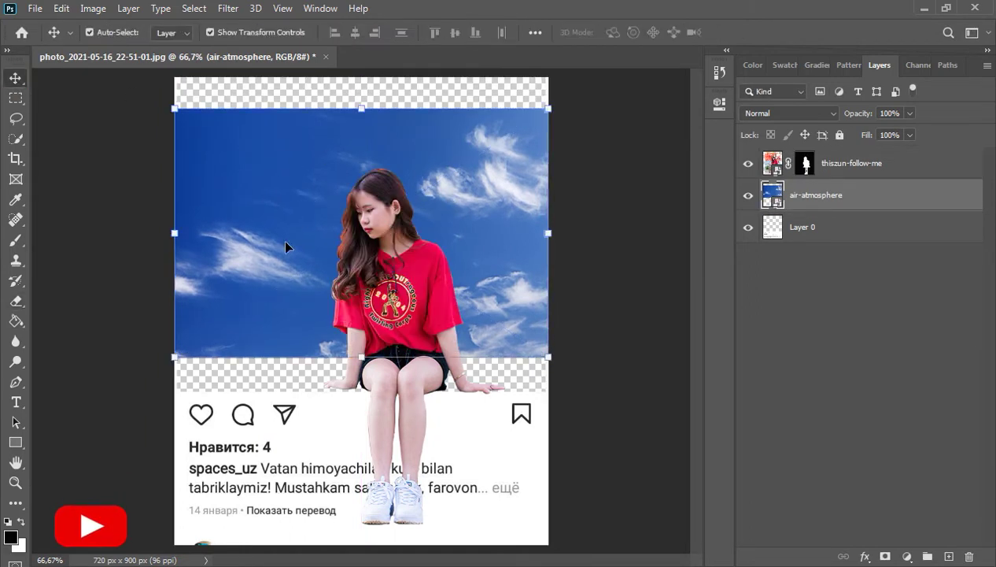
left_click_drag(285, 246, 285, 289)
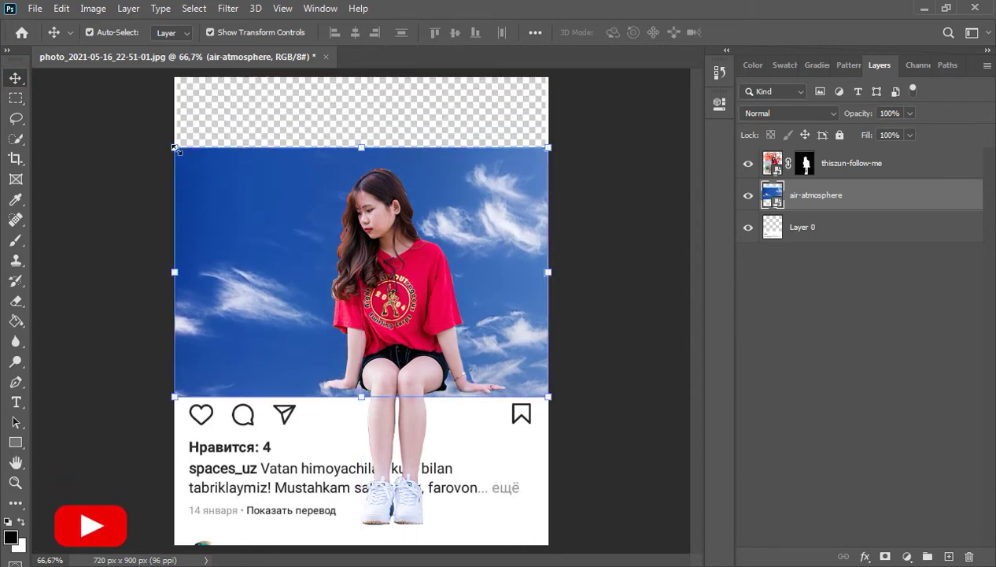
Enlarge the air-atmosphere sky proportionally from its upper-left corner to fill the remaining transparent area above the post.
left_click_drag(175, 147, 34, 8)
key("Return")
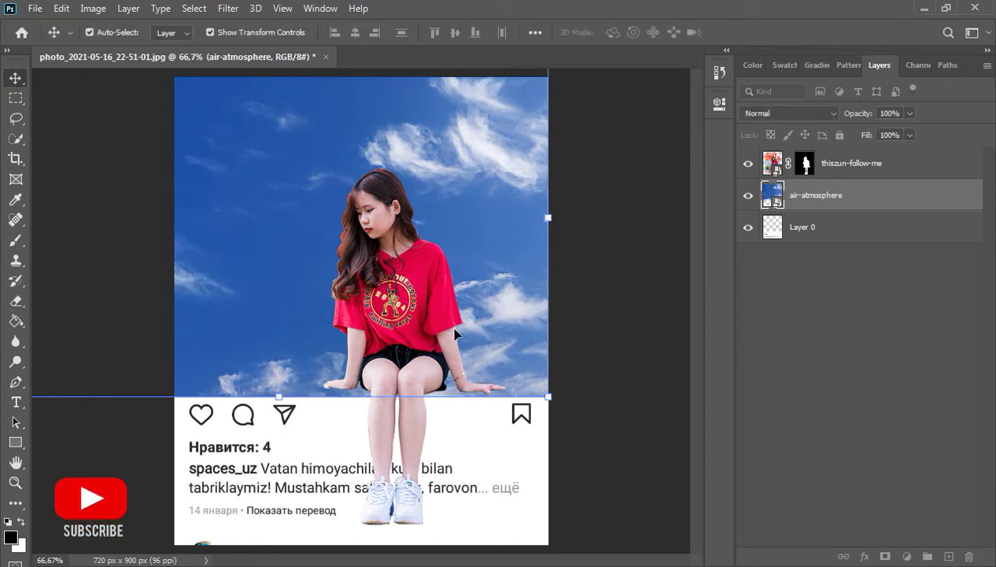
Scale the thiszun-follow-me cutout down to about 85% and shift it toward the right side of the post.
left_click(856, 165)
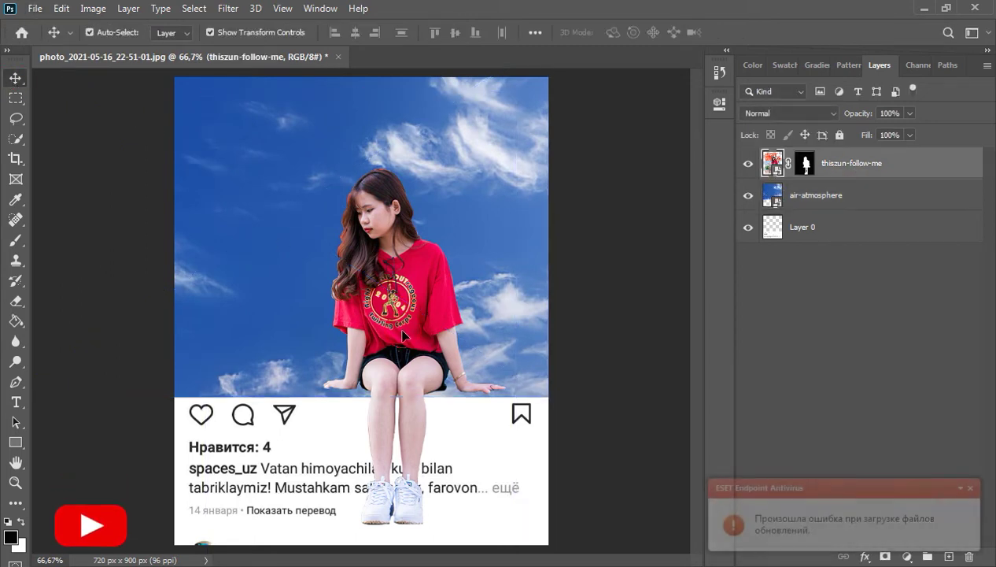
mouse_move(408, 329)
left_mouse_down()
mouse_move(416, 340)
mouse_move(414, 328)
left_mouse_up()
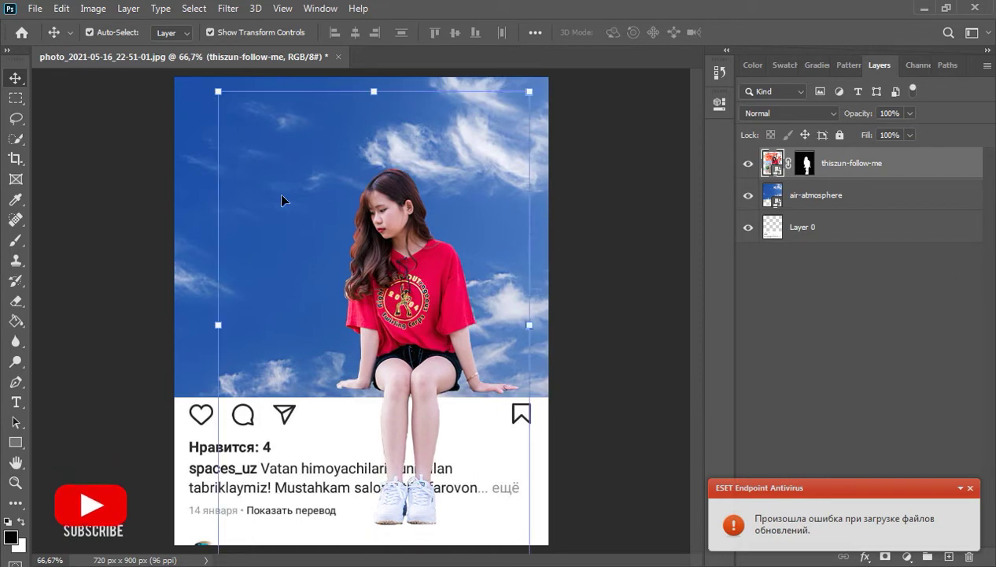
left_click_drag(214, 89, 266, 165)
left_click_drag(453, 364, 472, 347)
Nudge the scaled woman to about X 468 px, Y 509 px so her hands line up with the post's white edge.
key("Up")
key("Up")
key("Up")
key("Up")
key("Up")
key("Up")
key("Up")
key("Up")
key("Up")
key("Up")
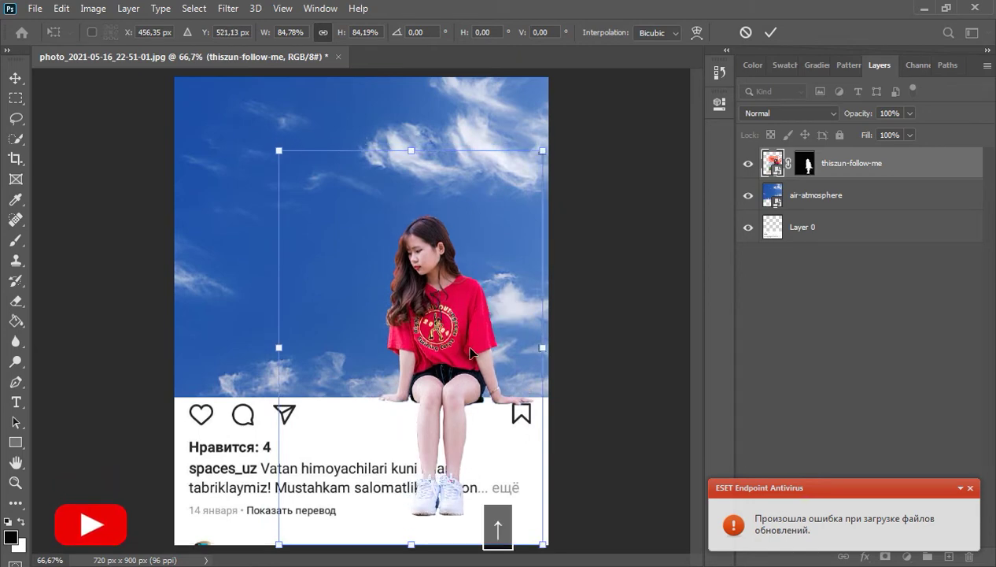
key("Down")
key("Down")
key("Down")
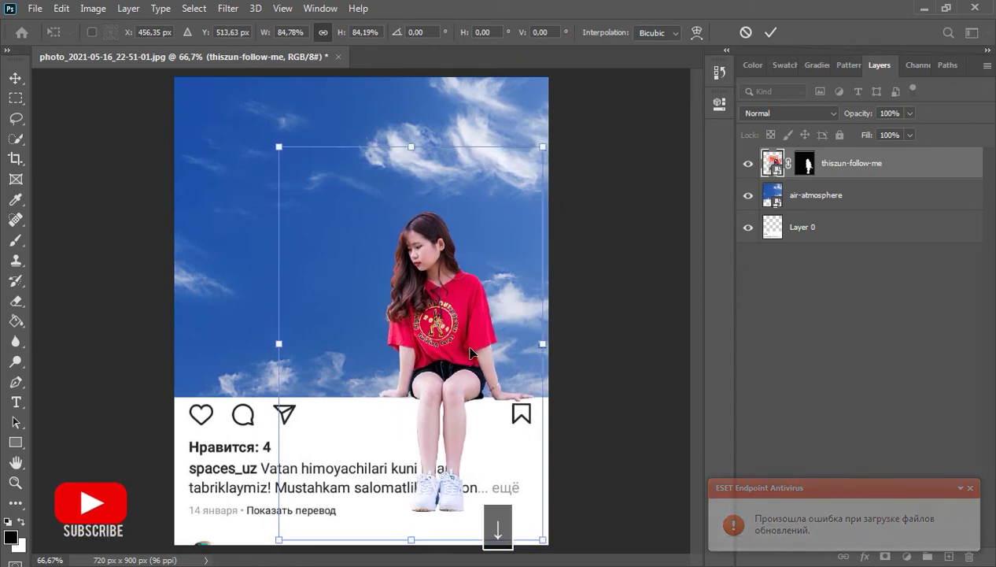
key("Right")
key("Right")
key("Right")
key("Right")
key("Right")
key("Right")
key("Right")
key("Right")
key("Right")
key("Right")
key("Right")
key("Right")
key("Up")
key("Up")
key("Up")
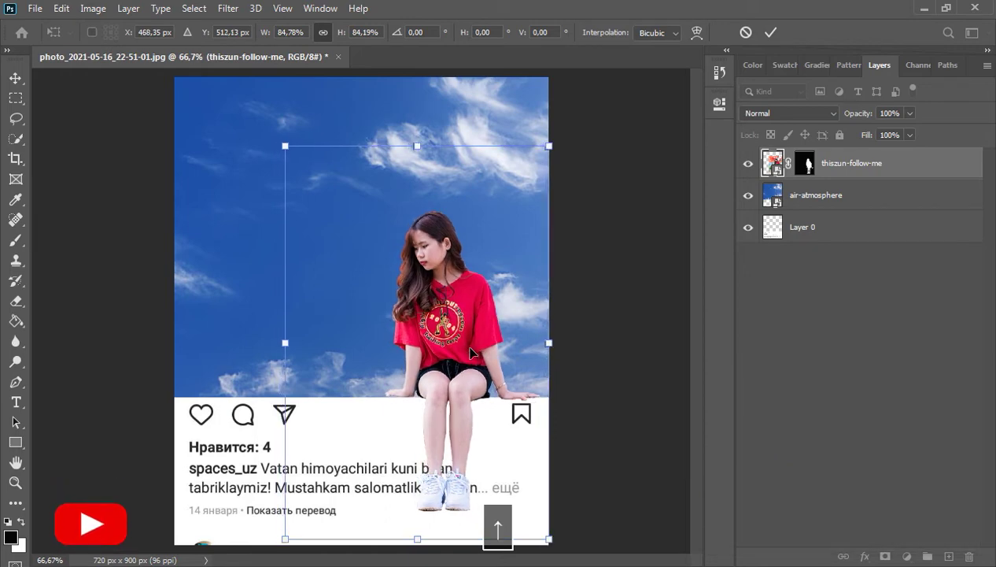
key("Up")
key("Up")
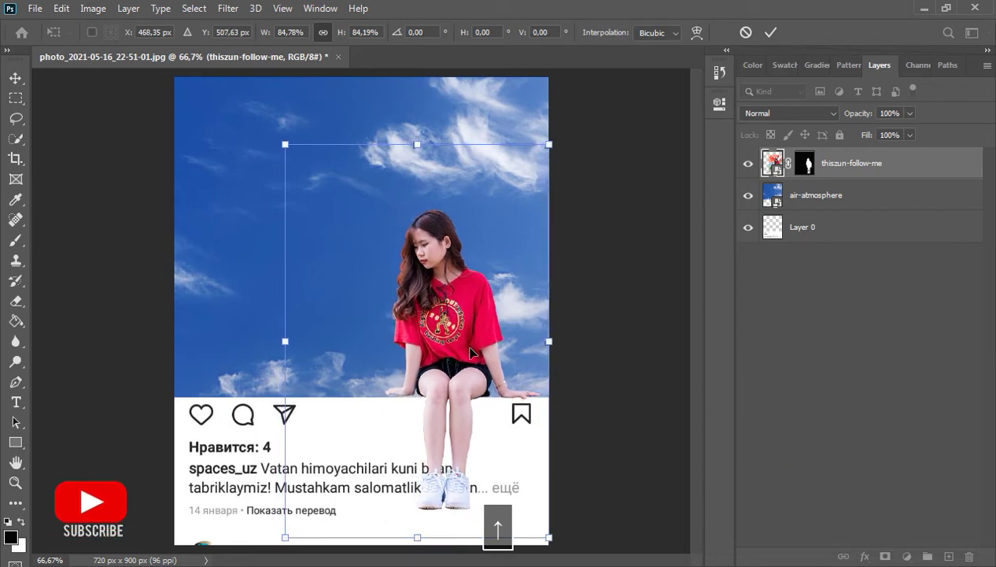
key("Down")
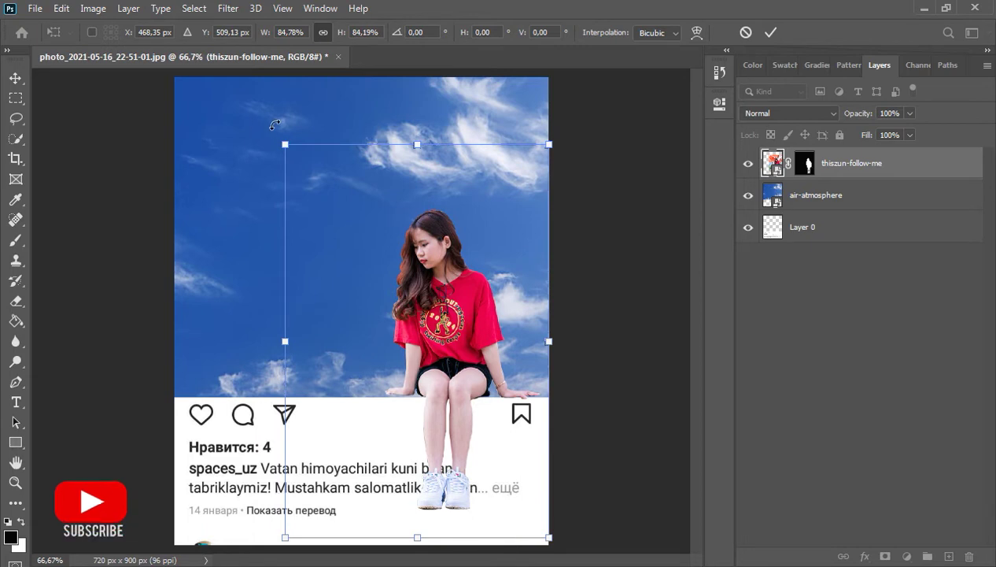
Rotate the woman by -0.82°, lower her to about Y 512 px, and commit the transform.
left_click_drag(277, 125, 276, 132)
key("Down")
key("Down")
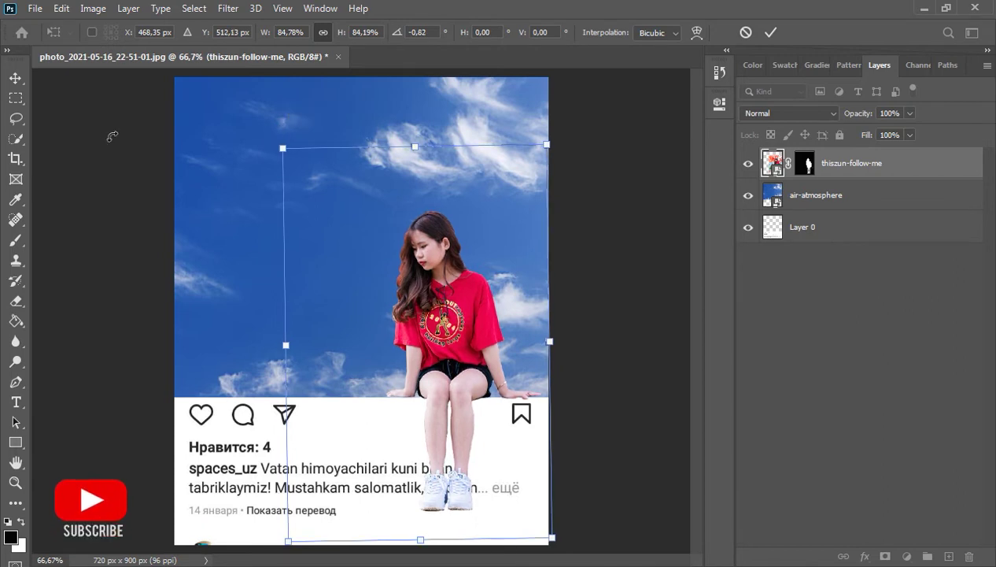
right_click(16, 84)
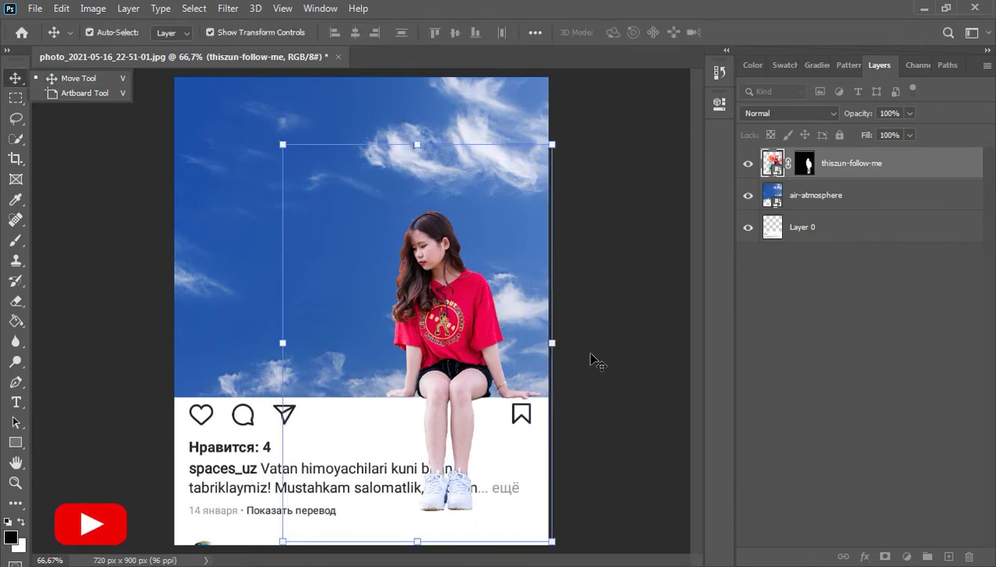
left_click(634, 347)
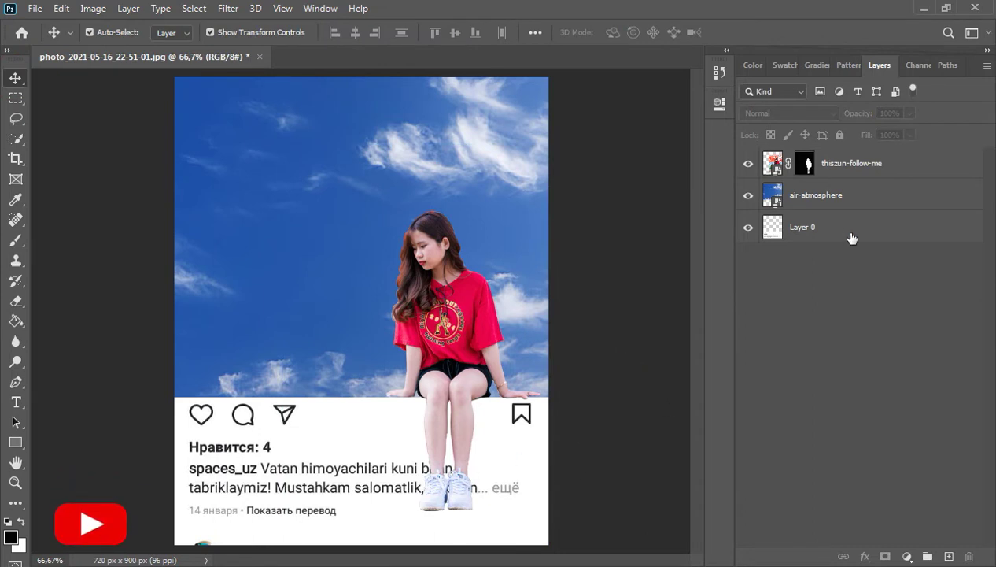
Add a new empty layer directly above the air-atmosphere layer, beneath the woman.
left_click(856, 205)
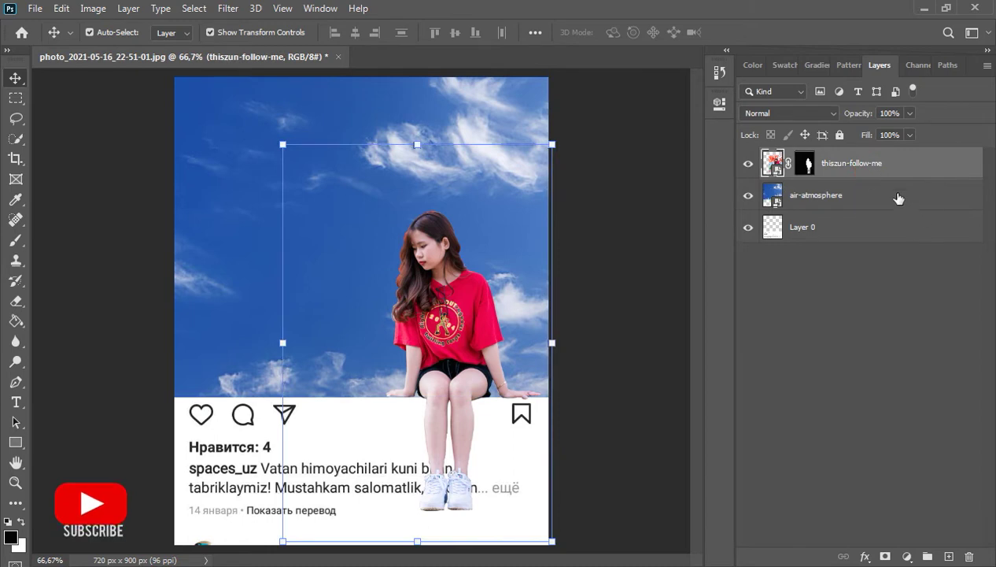
left_click(866, 193)
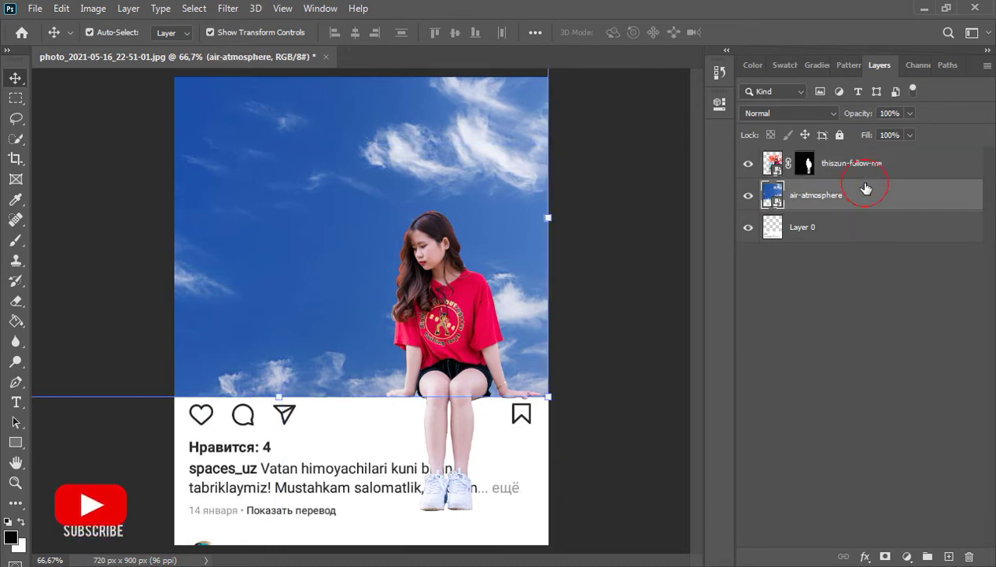
left_click(949, 556)
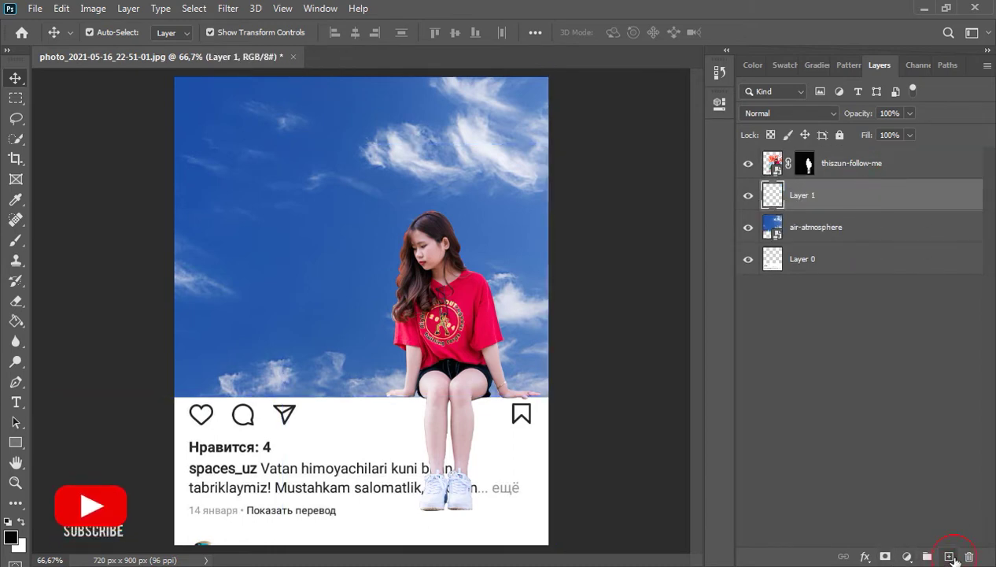
Move Layer 0 above the air-atmosphere layer so the white post frame overlaps the sky's edges.
left_click_drag(822, 268, 829, 221)
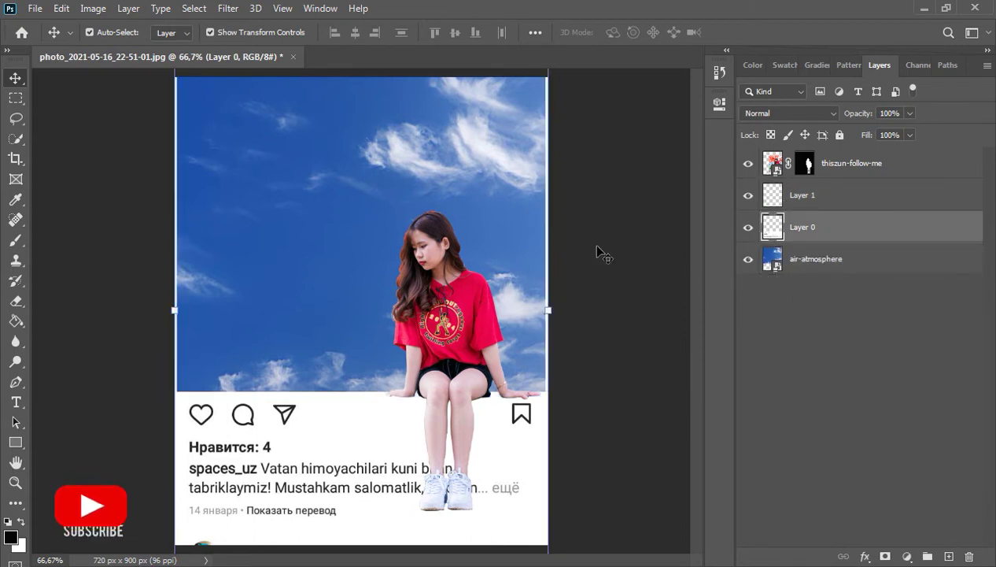
left_click(658, 235)
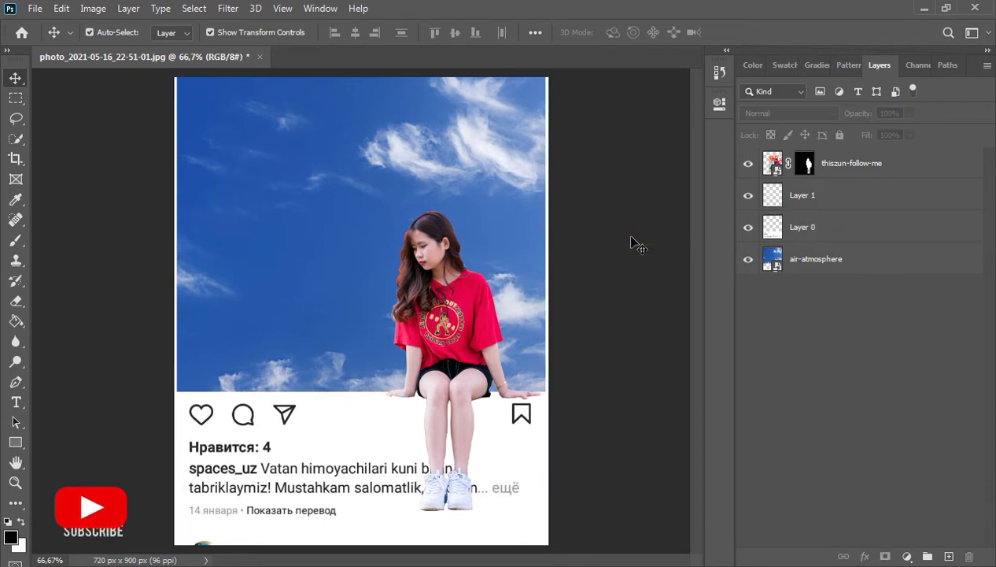
left_click(810, 227)
Set up a soft Brush with 0% hardness and a size of 70 px for painting on Layer 1.
left_click(814, 203)
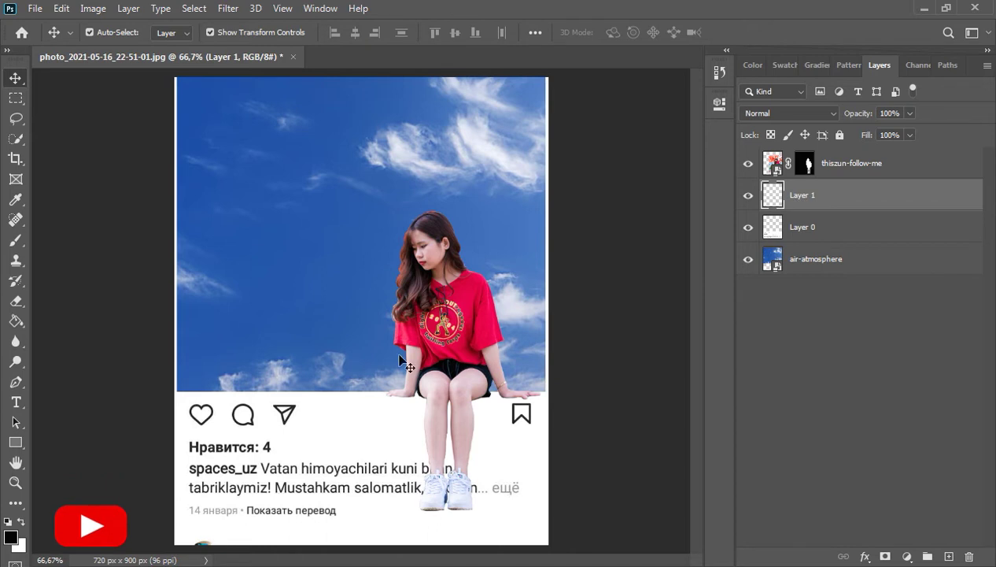
left_click(15, 239)
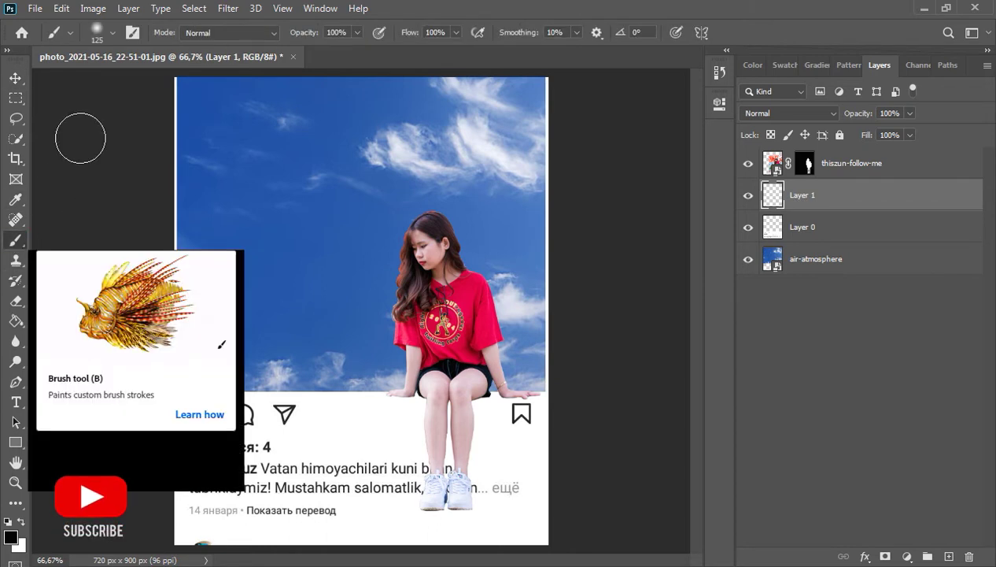
left_click(100, 35)
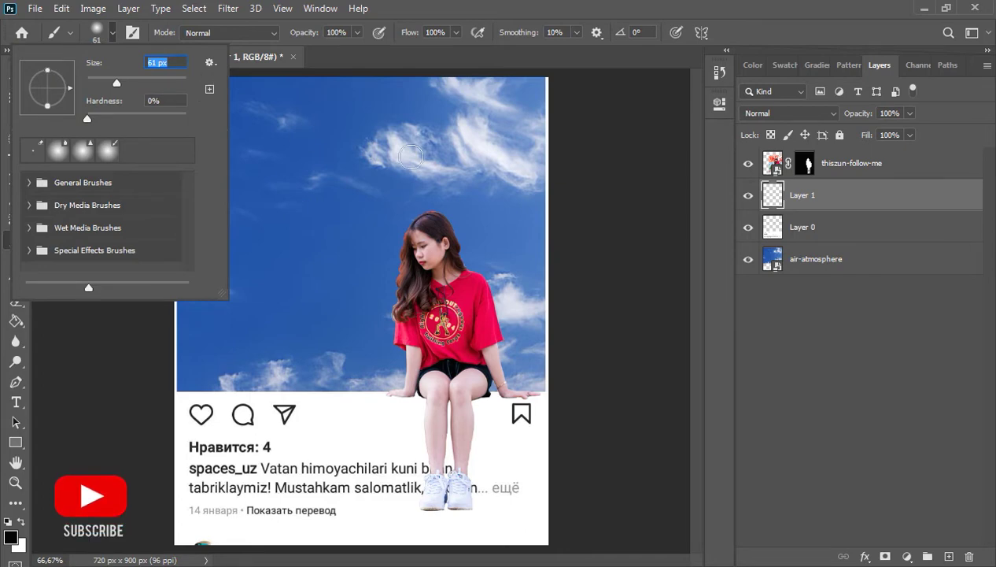
key("Return")
key("bracketleft")
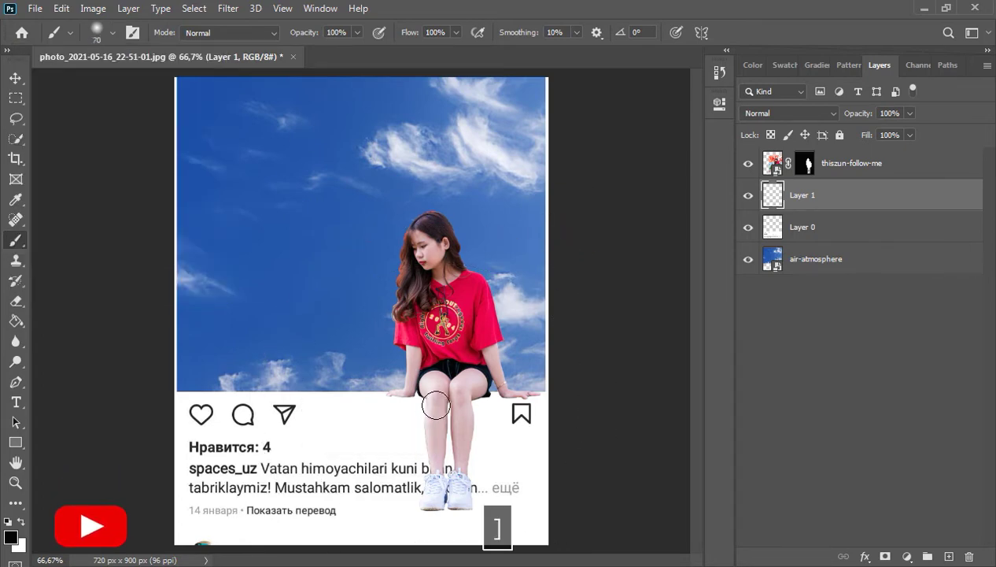
Nudge the thiszun-follow-me cutout upward so the woman's hands and shorts rest on the post's white edge.
left_click(435, 405, "ctrl")
left_click(435, 405, "ctrl")
left_click(435, 405, "ctrl")
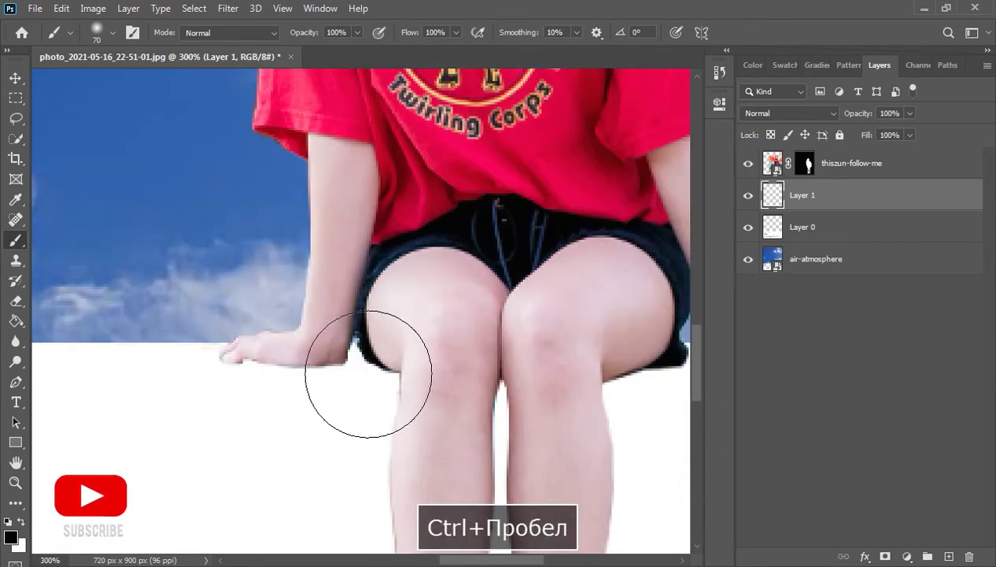
left_click(828, 166)
key("shift")
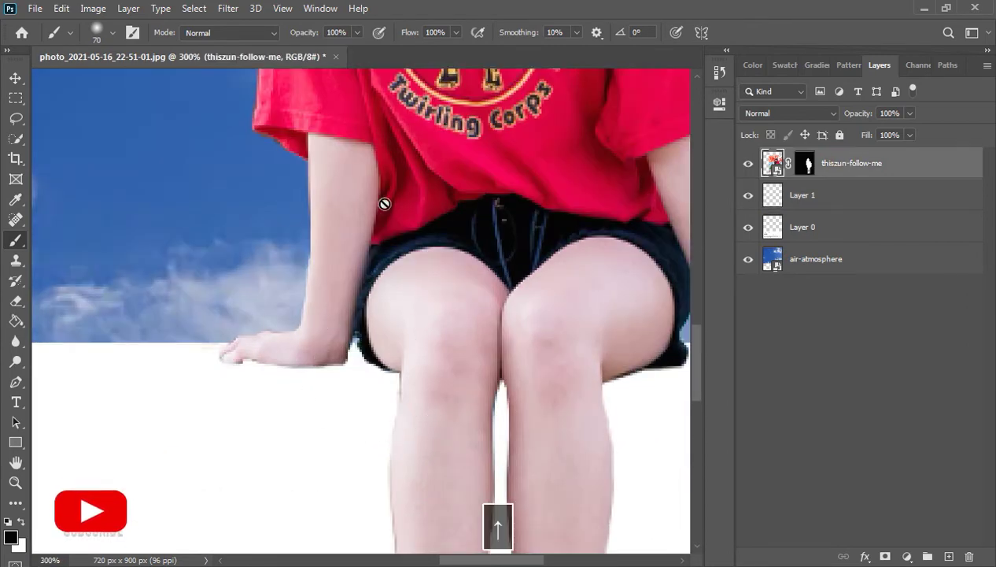
key("v")
key("Up")
key("Up")
key("Up")
key("Up")
key("Up")
key("Up")
key("Up")
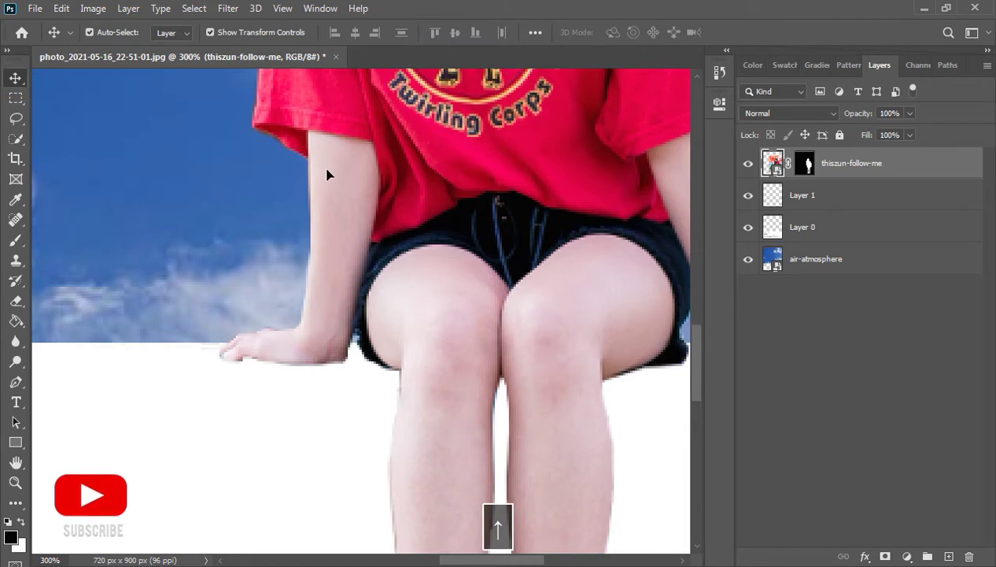
key("Up")
key("Up")
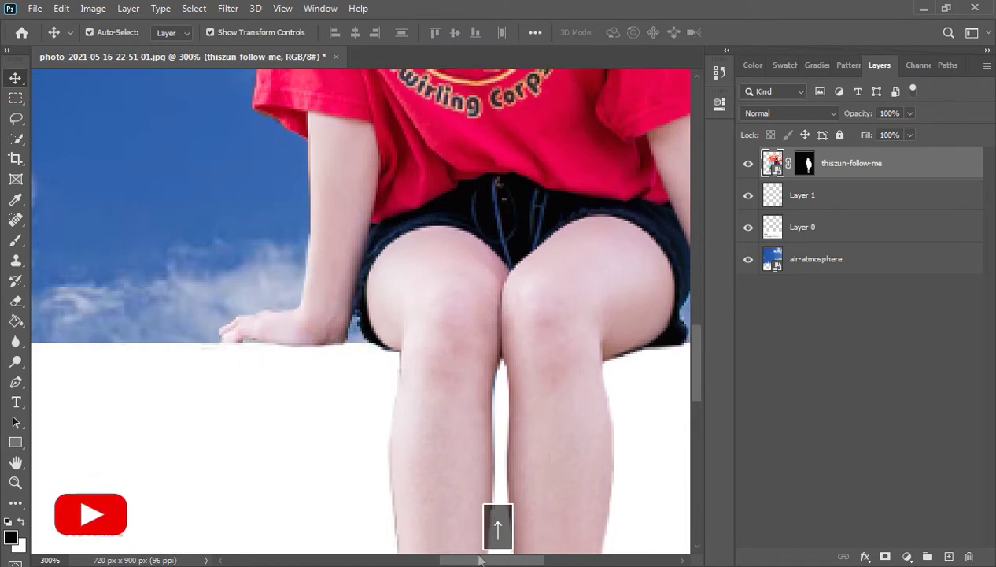
Return to the Brush tool with Layer 1 as the painting layer behind the woman's legs.
mouse_move(479, 559)
left_mouse_down()
mouse_move(508, 559)
mouse_move(489, 564)
left_mouse_up()
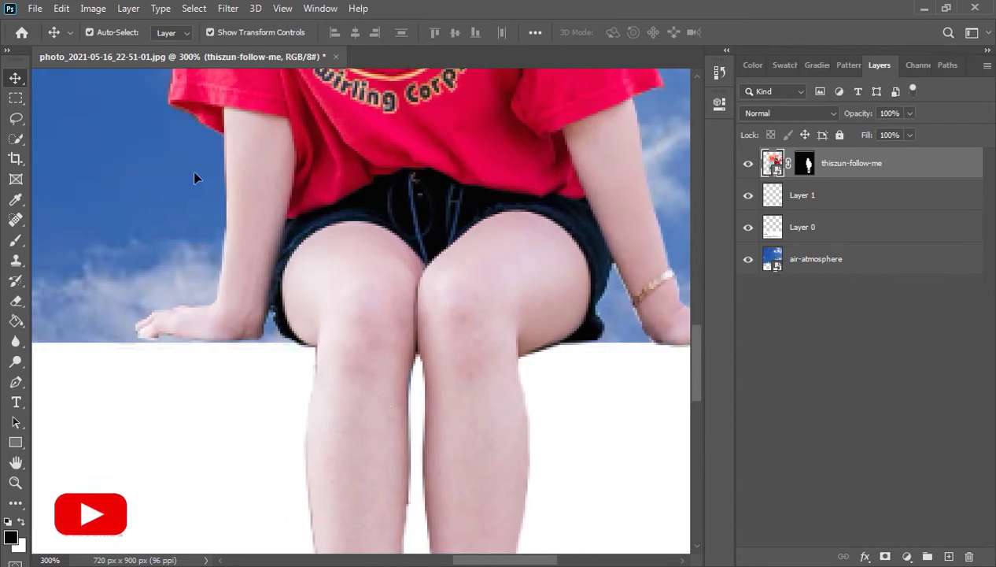
left_click(16, 240)
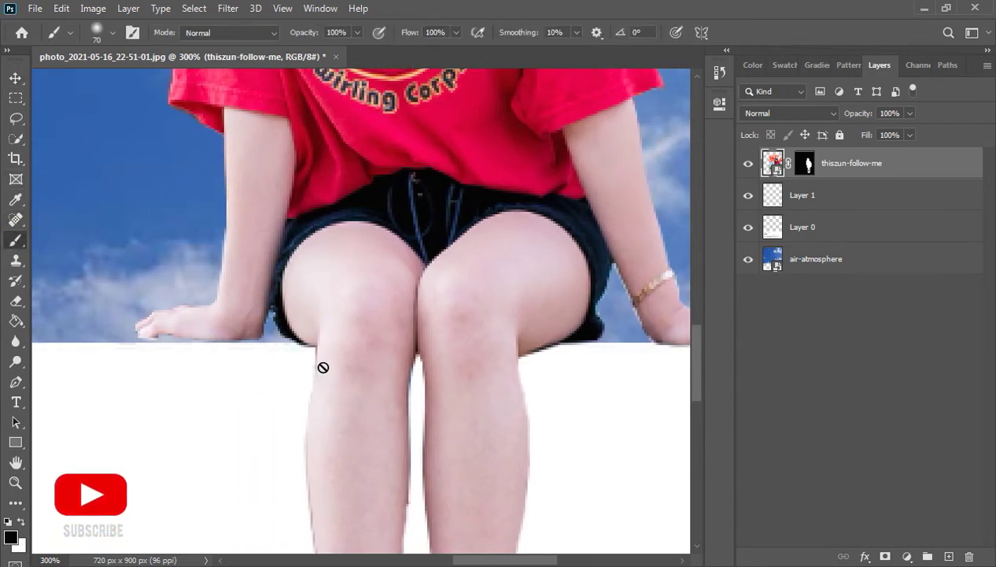
left_click(864, 191)
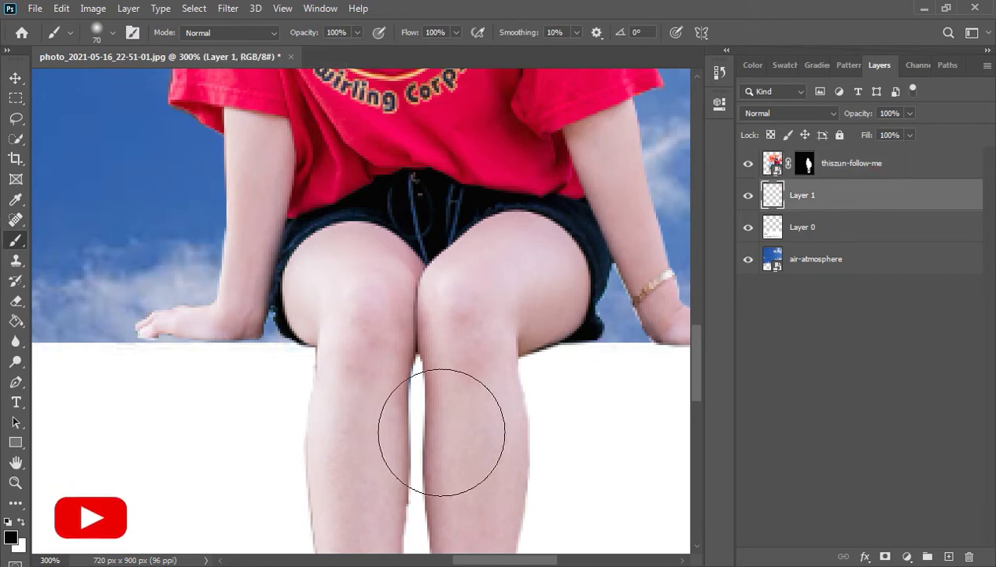
Try painting a soft black shadow along the left-hand leg with brush sizes of 70, 50 and 45 px.
left_click_drag(356, 367, 340, 378)
key("ctrl+z")
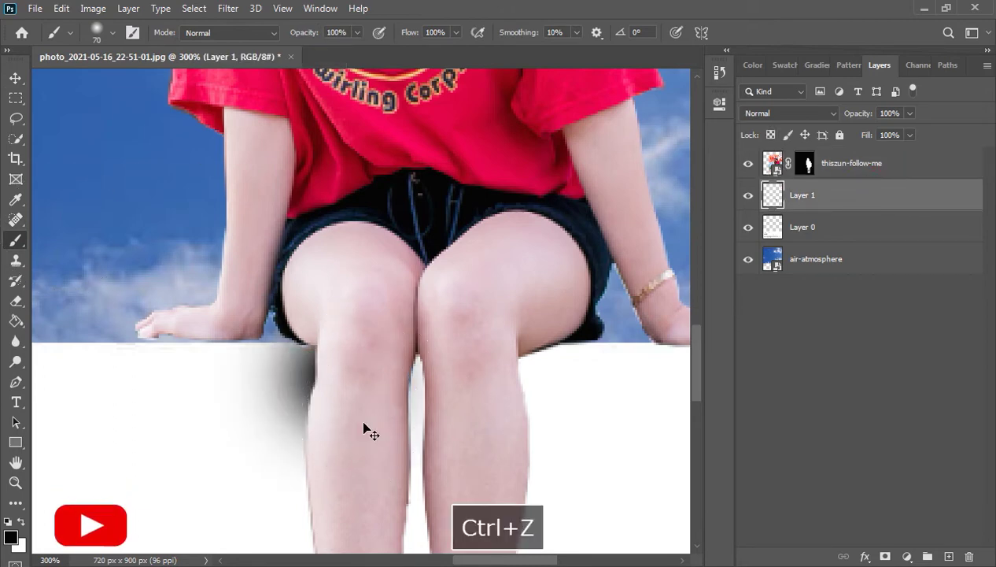
key("bracketleft")
key("bracketleft")
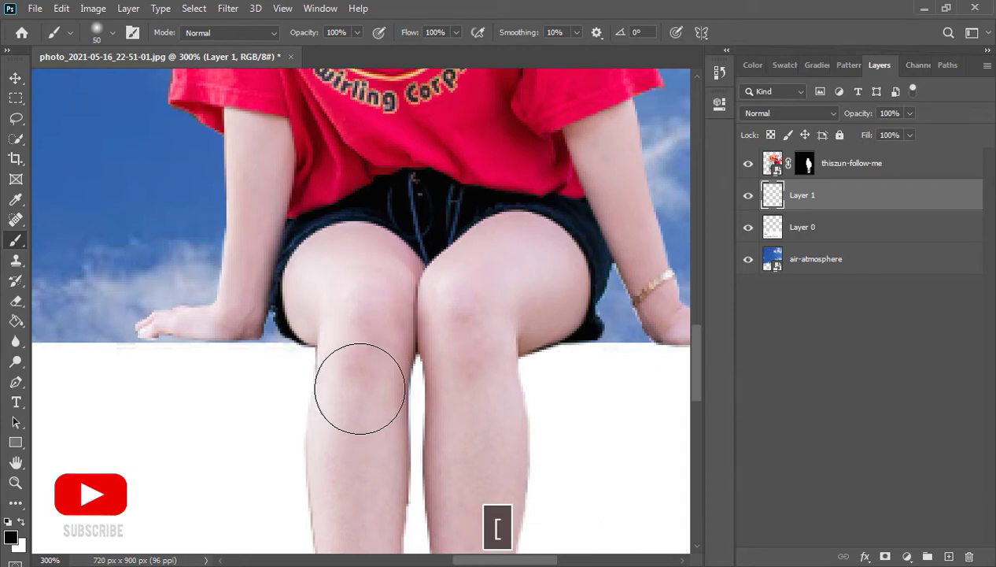
left_click_drag(353, 371, 349, 558)
key("ctrl+minus")
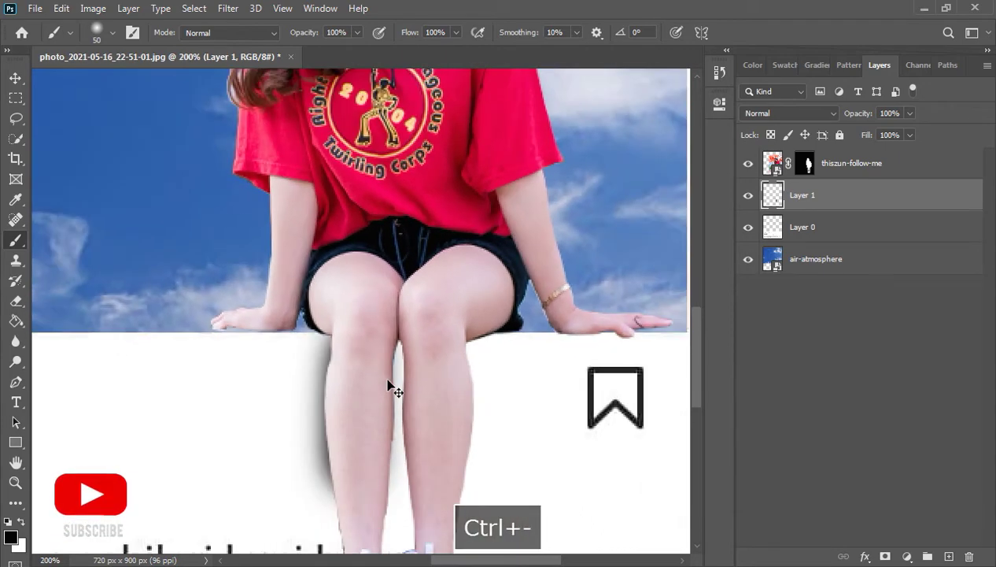
key("ctrl+z")
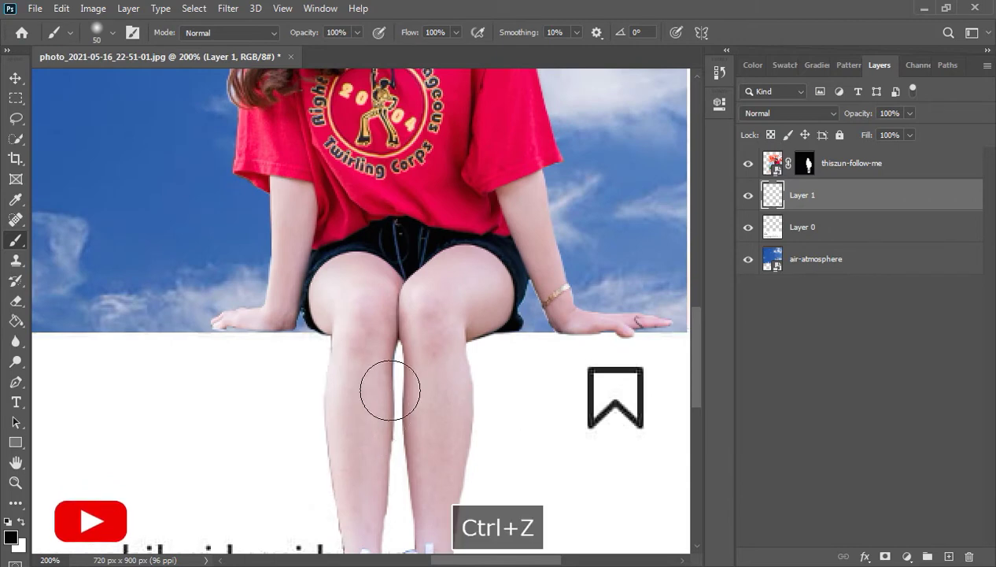
key("bracketleft")
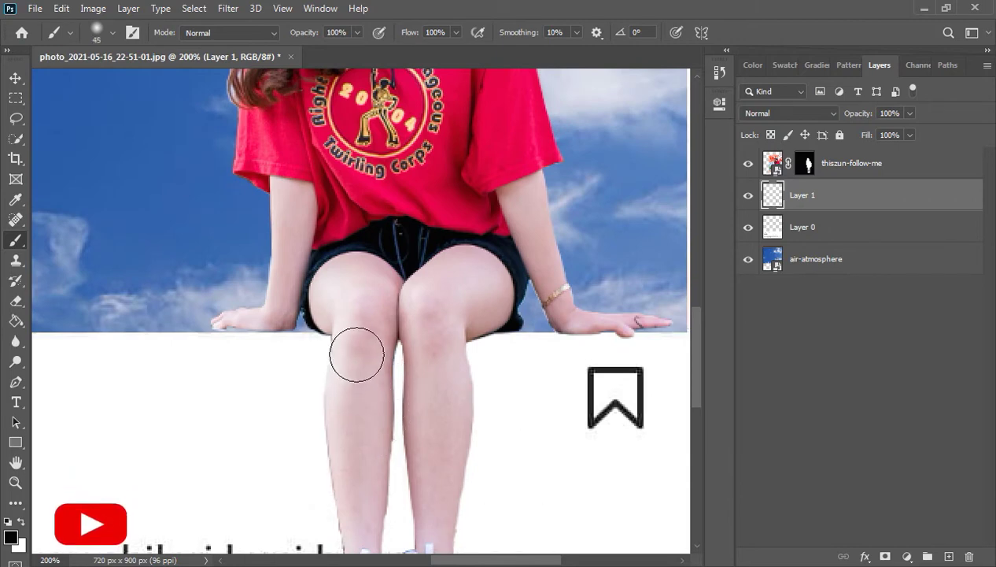
left_click_drag(356, 356, 358, 529)
key("ctrl+z")
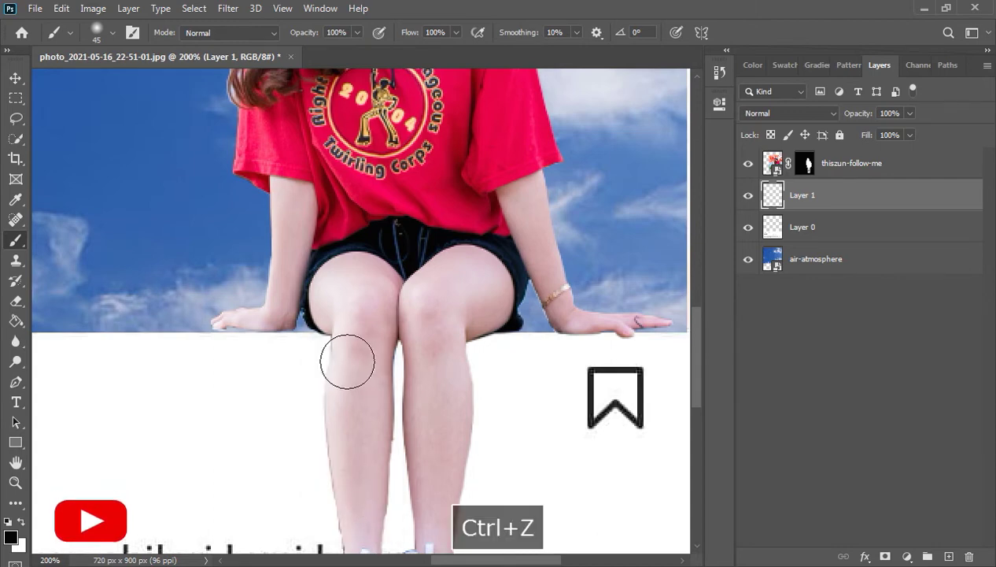
Try painting soft shadows along both legs with the brush size reduced to 35 and 25 px, and undo the strokes.
key("bracketleft")
key("bracketleft")
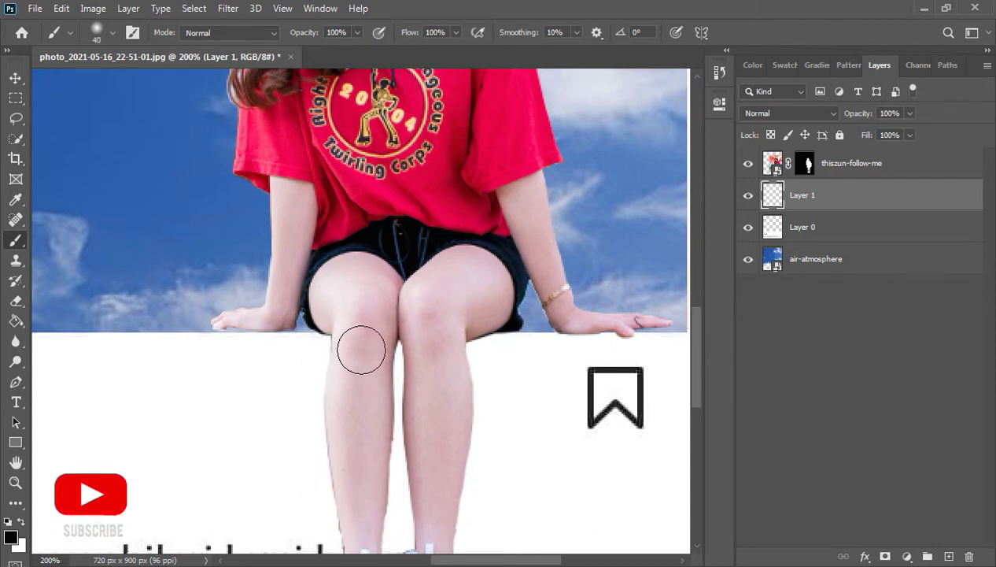
mouse_move(359, 350)
left_mouse_down()
mouse_move(352, 456)
mouse_move(364, 529)
left_mouse_up()
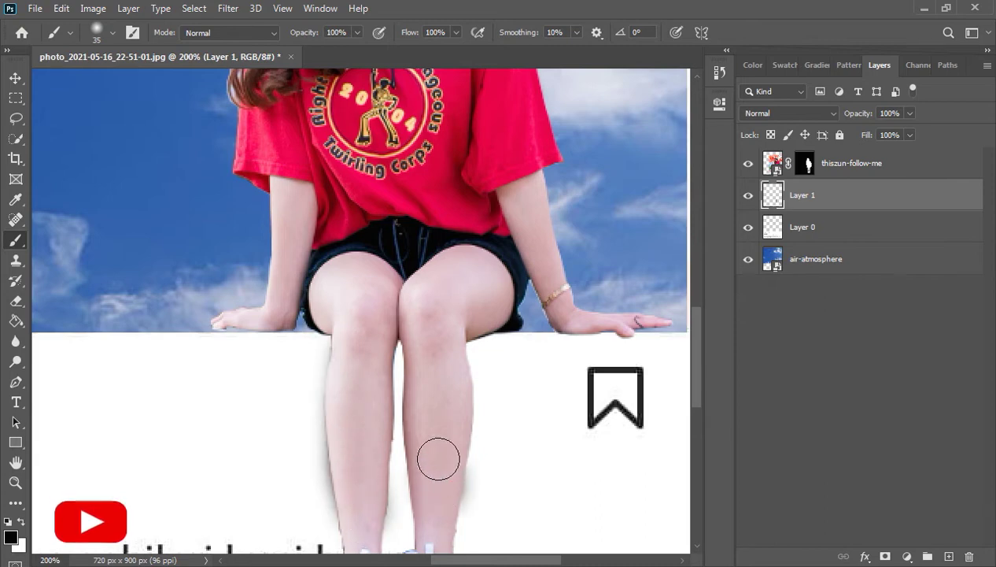
left_click(431, 333)
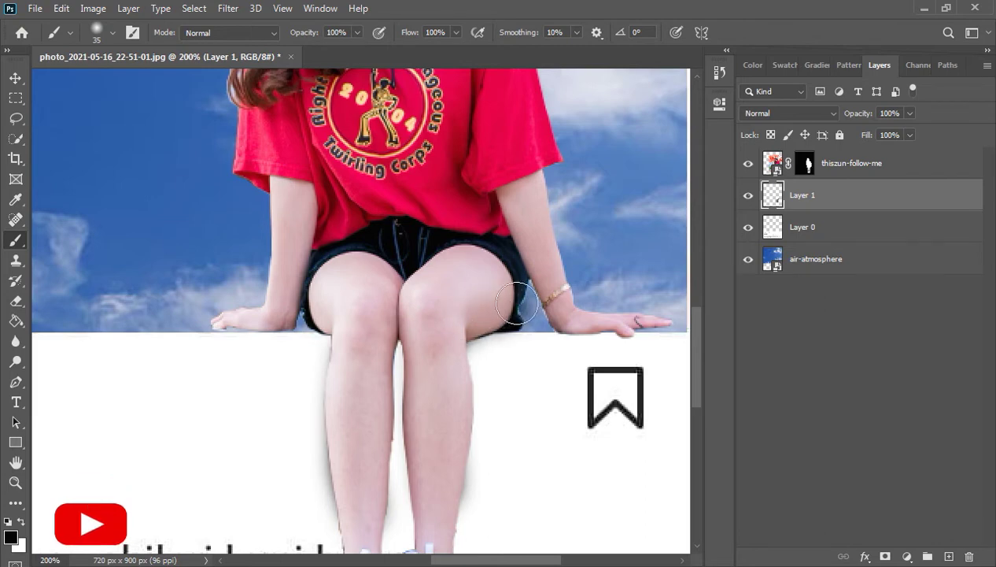
left_click(358, 334)
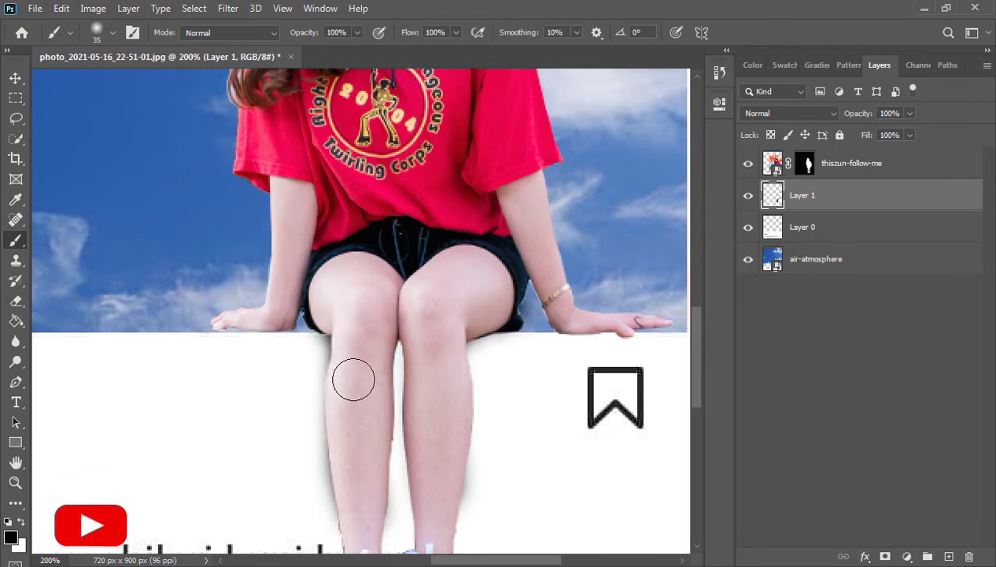
key("bracketleft")
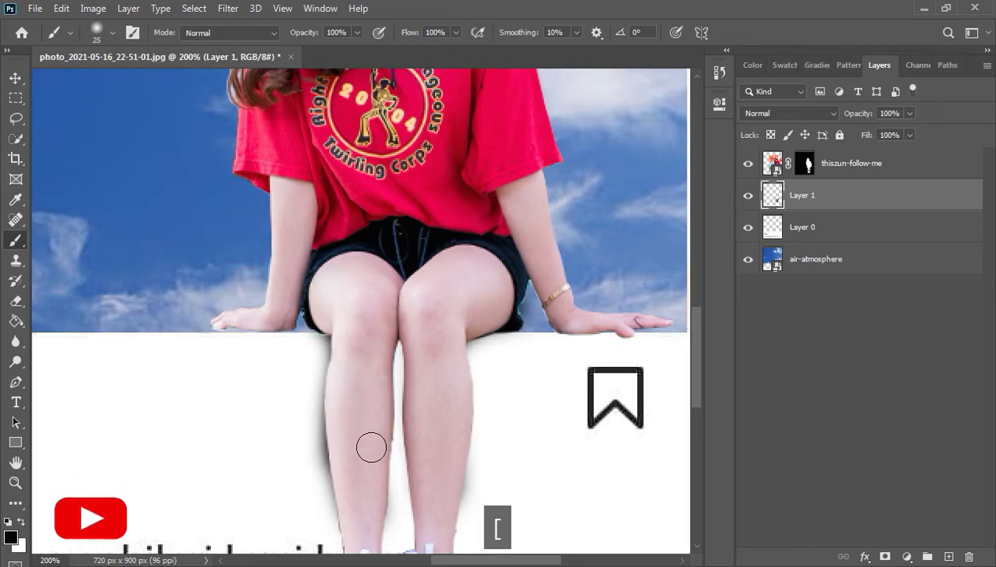
key("ctrl+z")
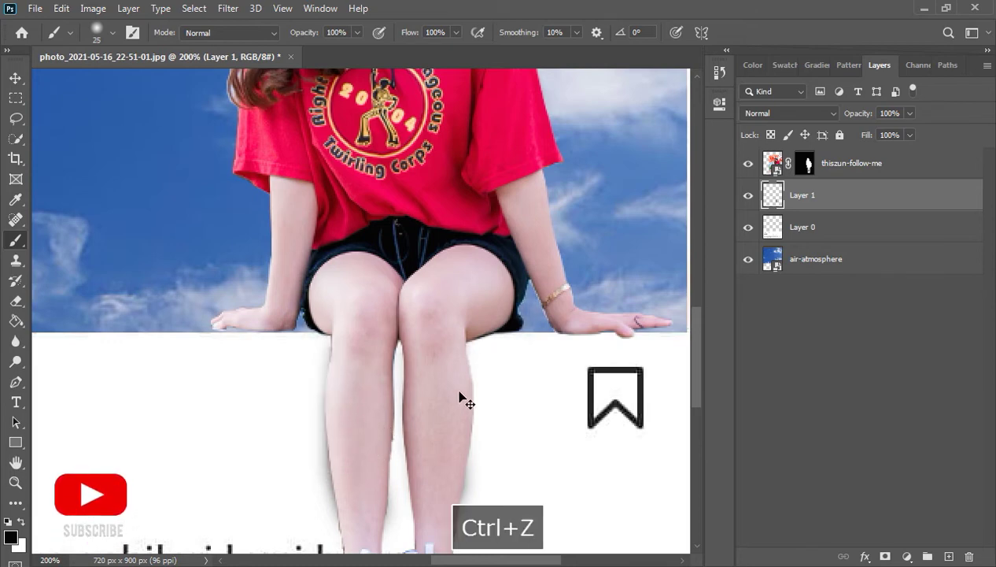
key("ctrl+z")
key("ctrl+z")
Paint a thin soft black shadow on Layer 1 along the outer edge of the left-hand leg with a 25 px brush.
mouse_move(354, 334)
left_mouse_down()
mouse_move(343, 447)
mouse_move(352, 489)
mouse_move(355, 334)
left_mouse_up()
key("space")
key("ctrl+z")
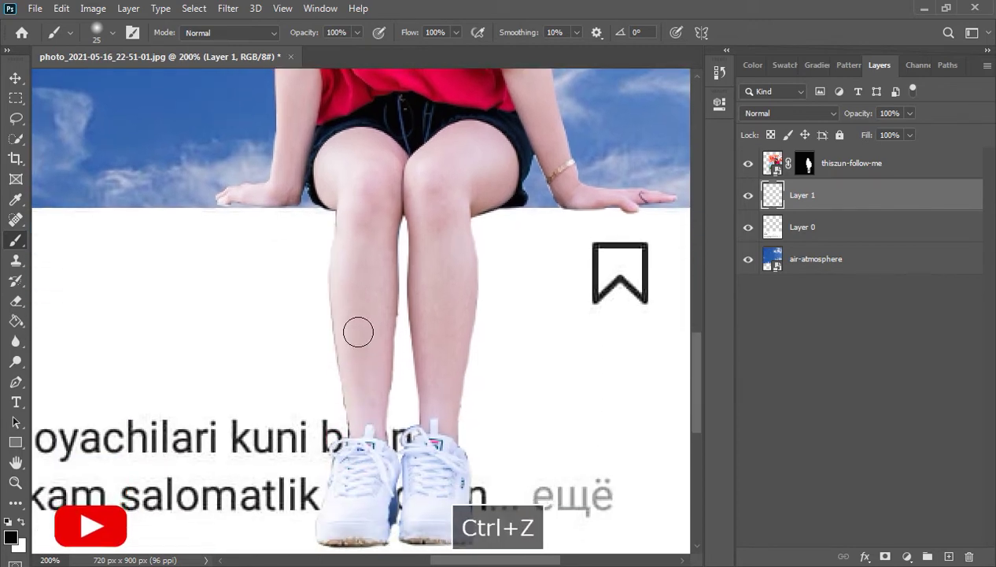
left_click(363, 426)
key("ctrl+z")
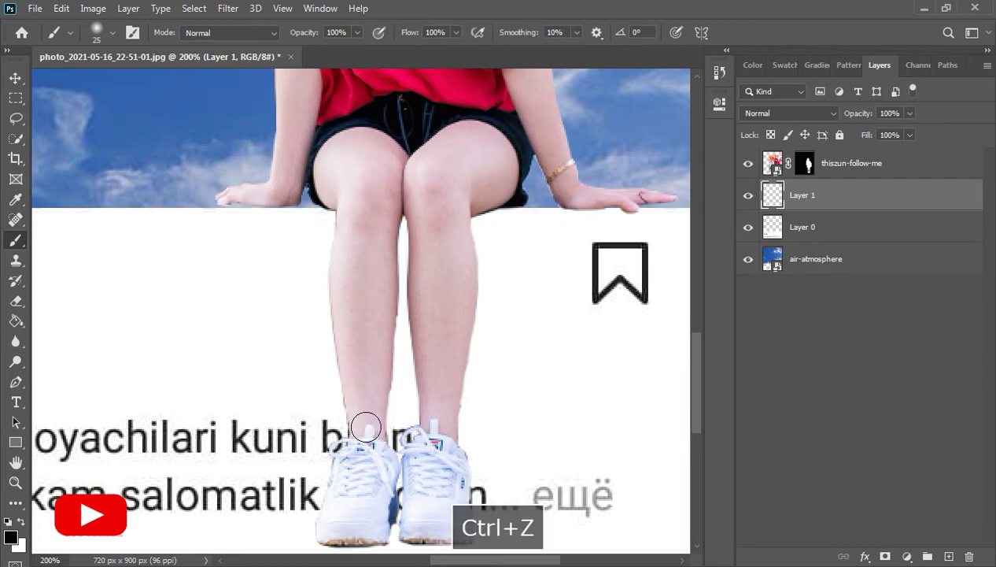
left_click(366, 427)
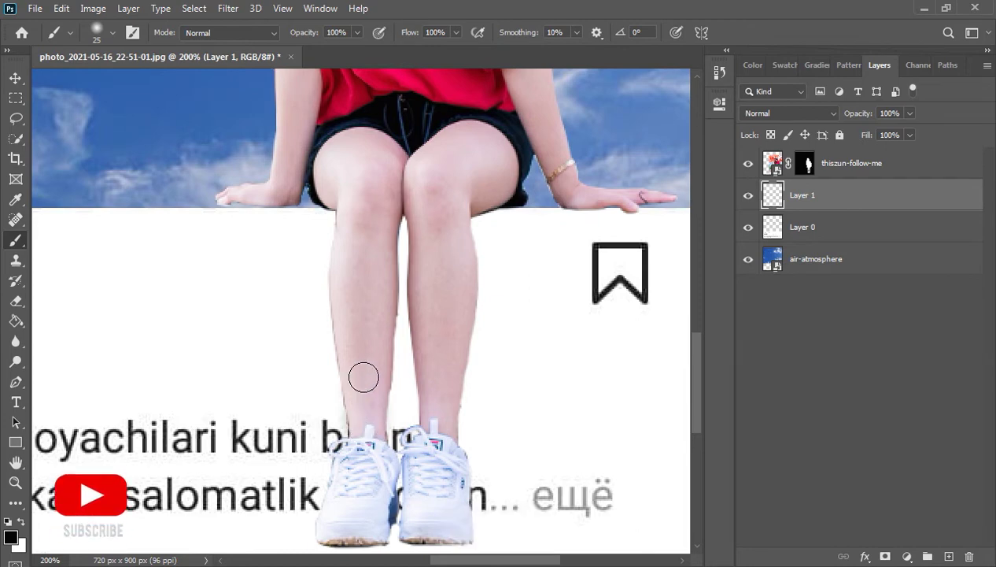
left_click_drag(362, 391, 355, 352)
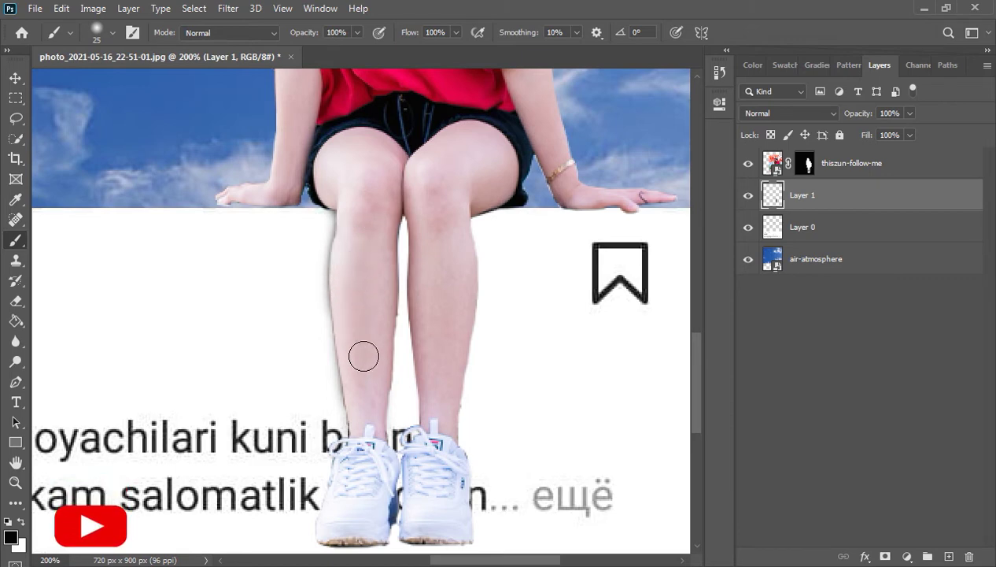
left_click_drag(353, 306, 357, 346)
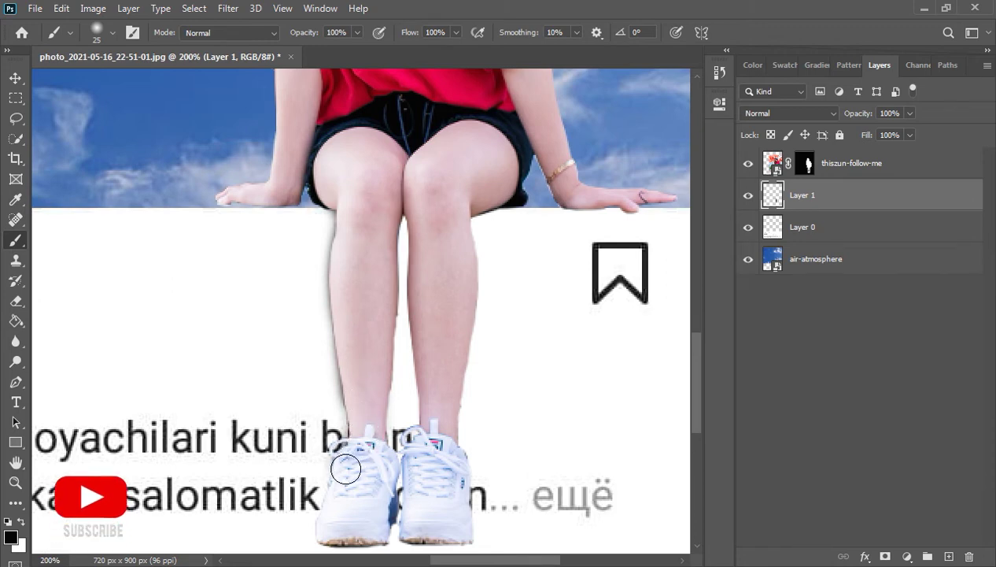
Paint soft shadows around the left-hand shoe and beneath the soles of both shoes on Layer 1.
key("ctrl+z")
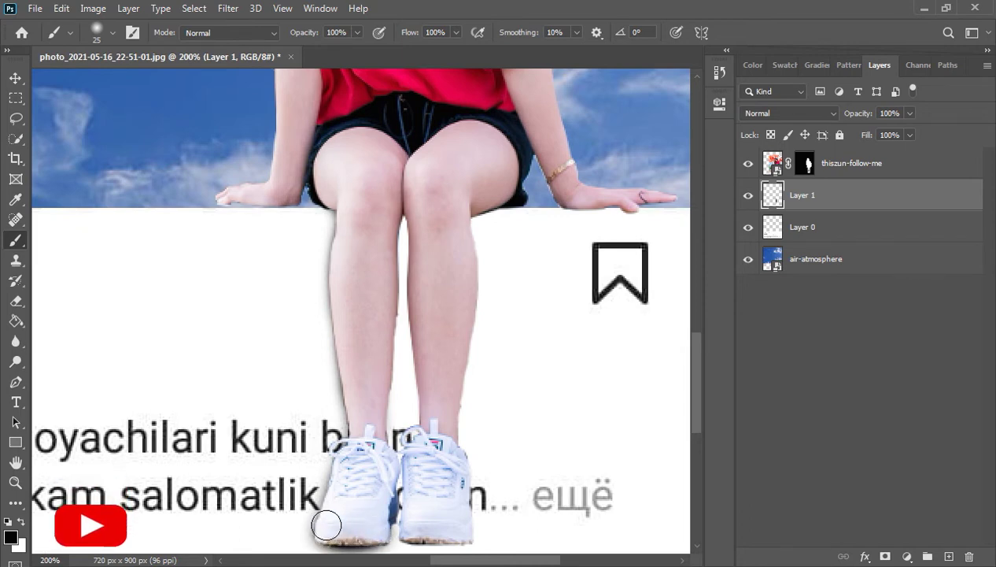
key("ctrl+z")
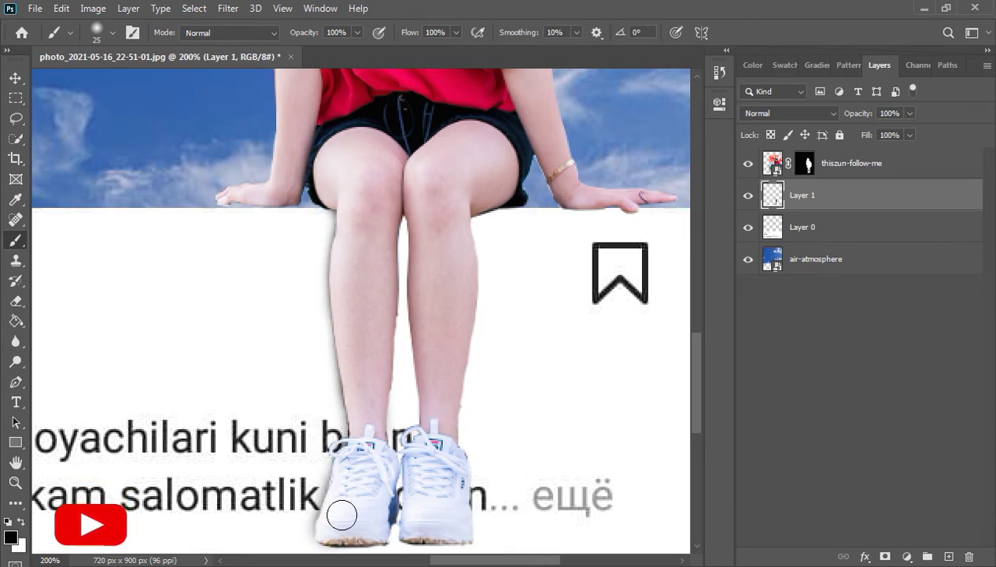
left_click(332, 534)
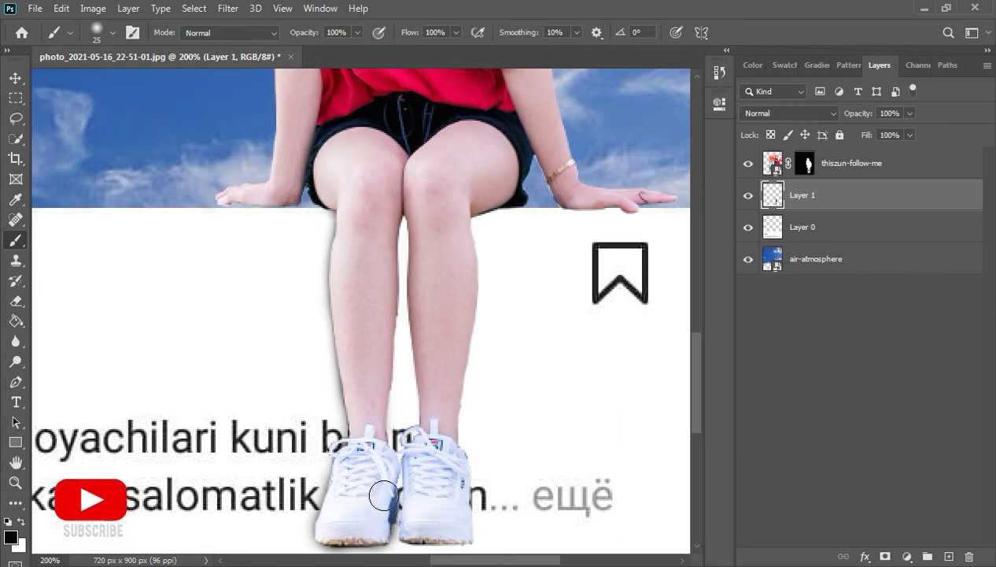
left_click(414, 530)
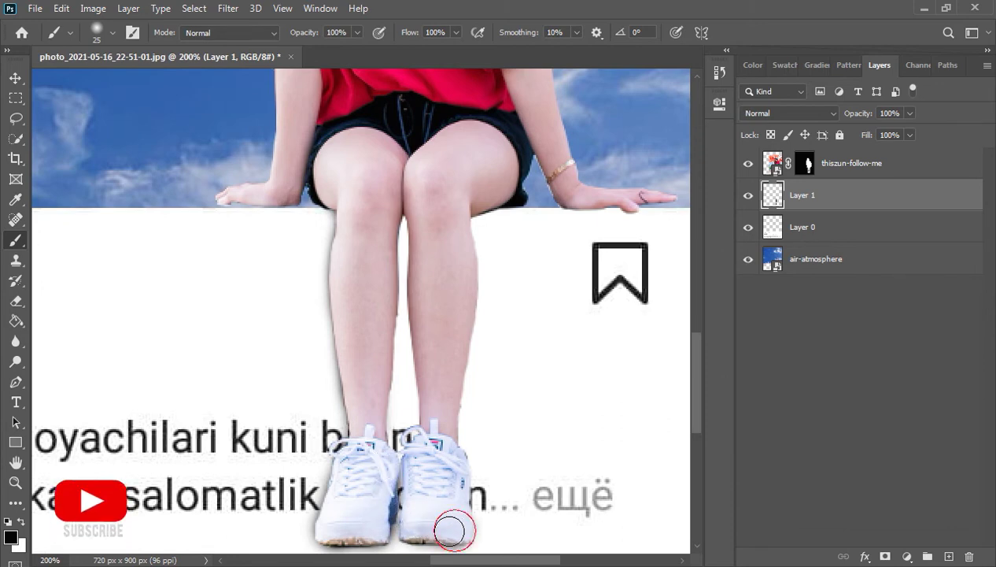
left_click(436, 529)
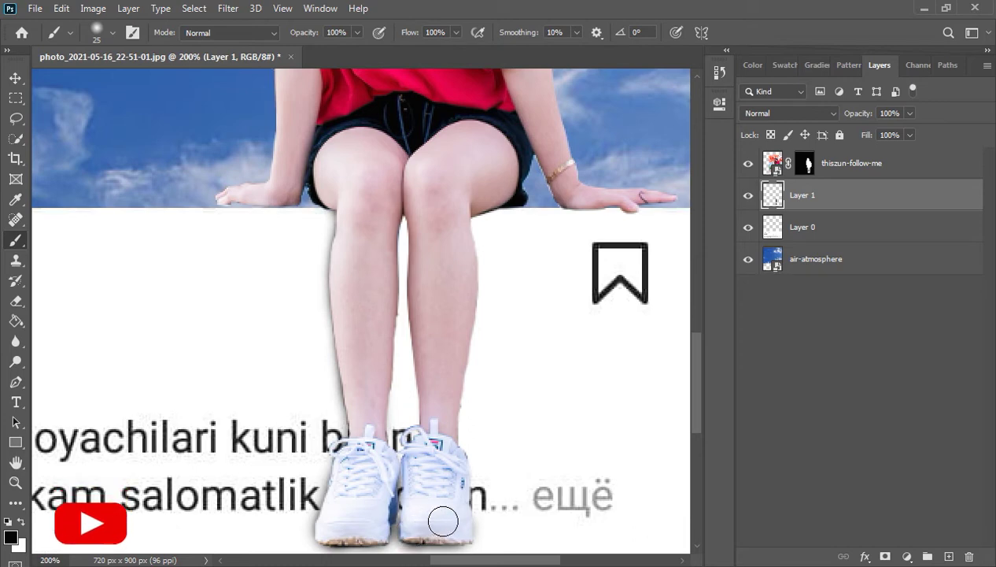
Shade the right-hand shoe and leg's outer edge up to the thigh, plus the inner edges of the legs.
left_click_drag(455, 505, 447, 444)
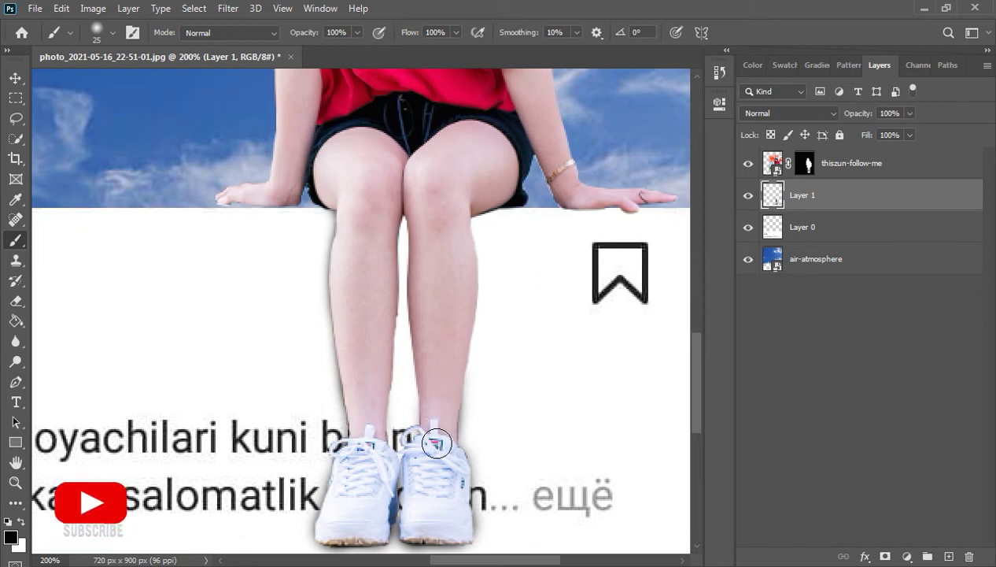
left_click(443, 391)
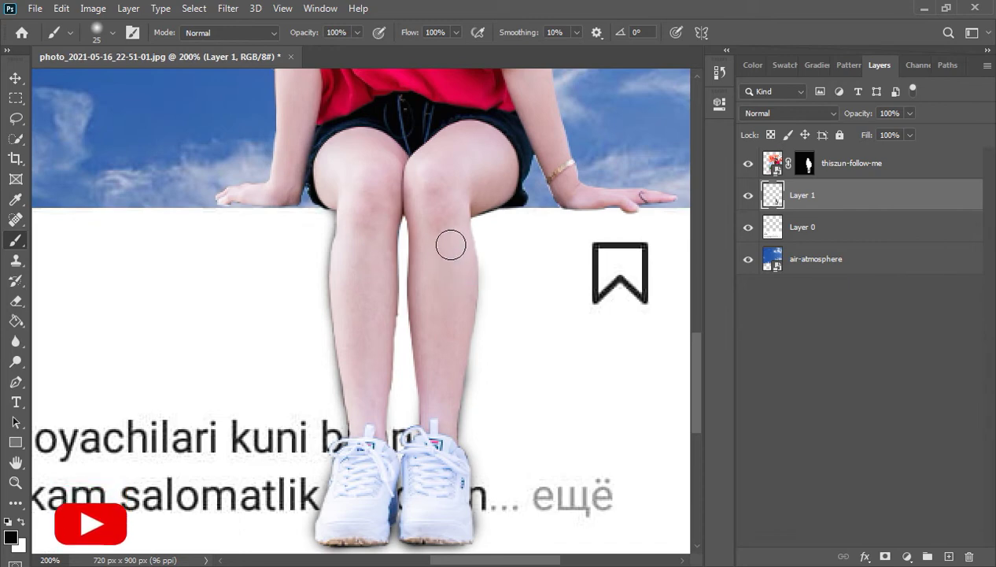
left_click(451, 230)
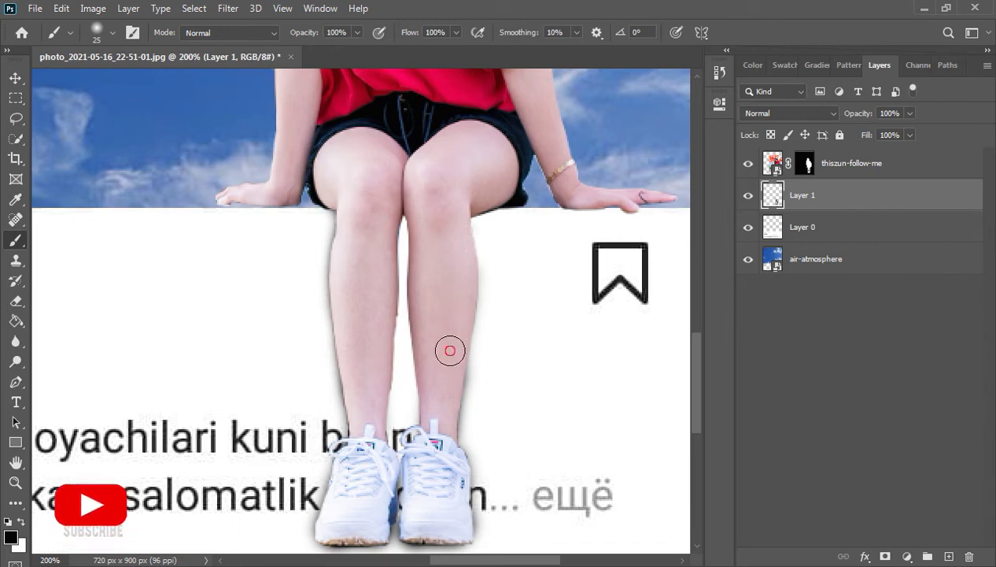
mouse_move(456, 243)
left_mouse_down()
mouse_move(456, 207)
mouse_move(485, 193)
left_mouse_up()
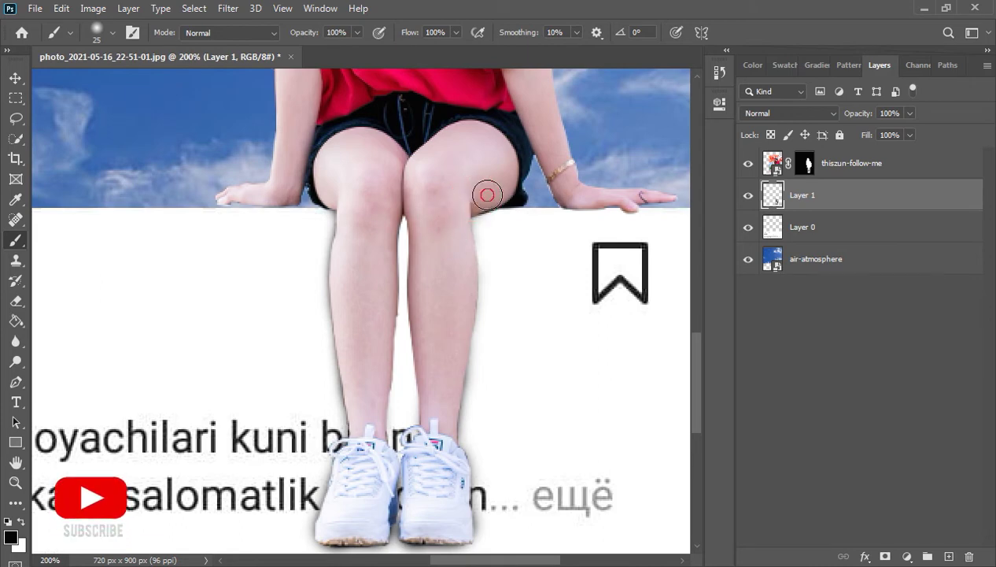
left_click_drag(429, 226, 429, 436)
key("ctrl+z")
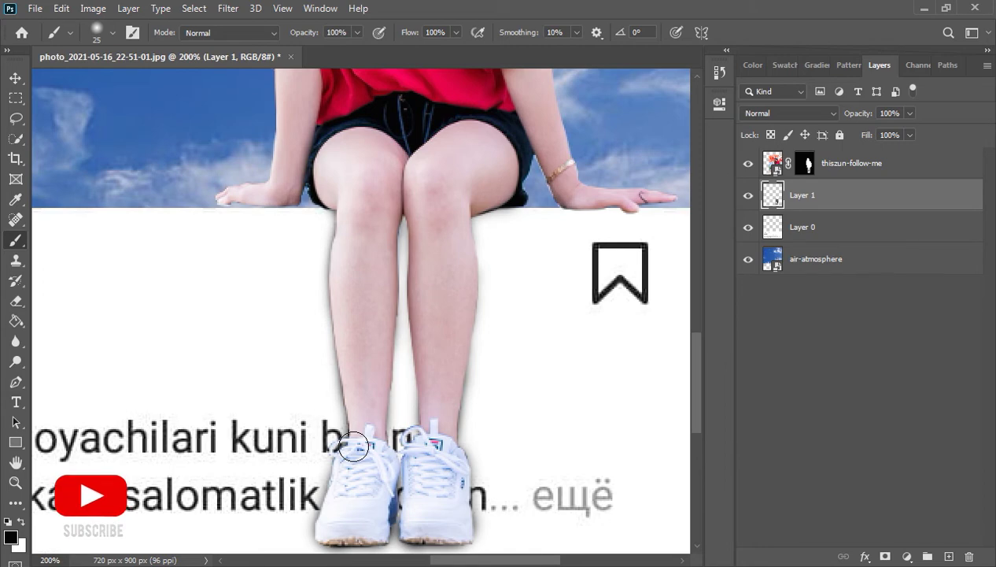
Paint a soft shadow around the woman's right-hand palm and wrist with the brush size reduced to 15 px.
left_click(558, 206, "ctrl")
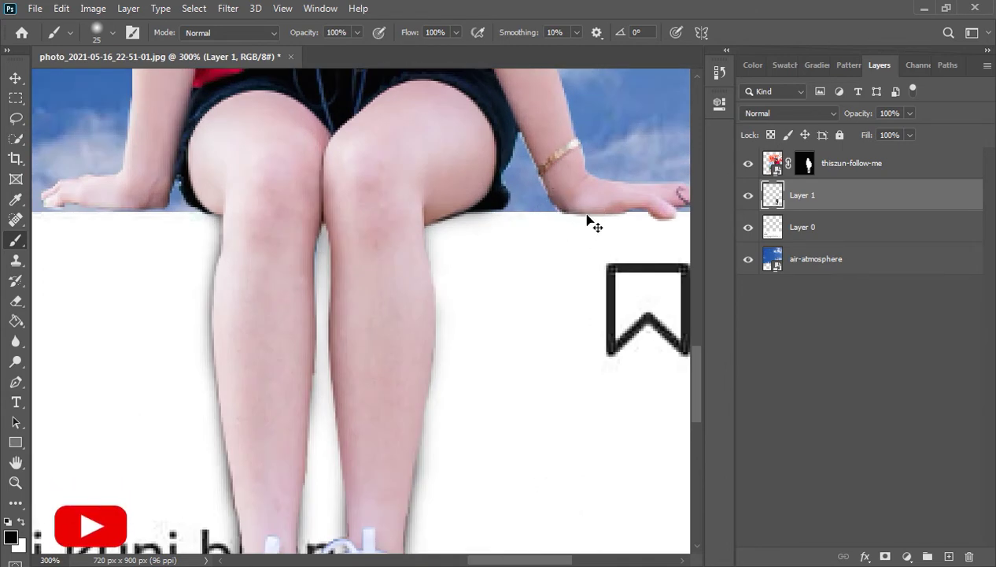
left_click(585, 211, "ctrl")
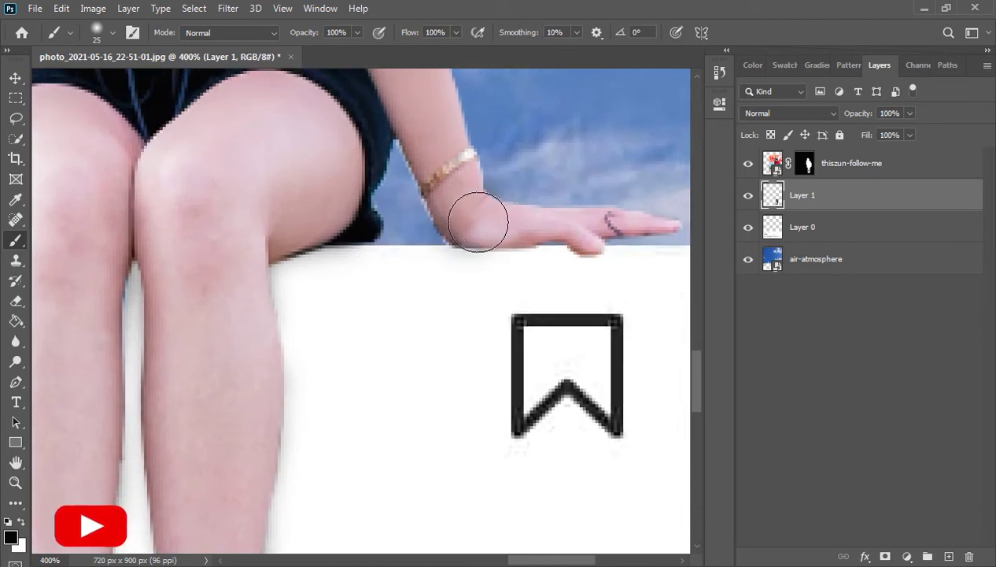
key("bracketleft")
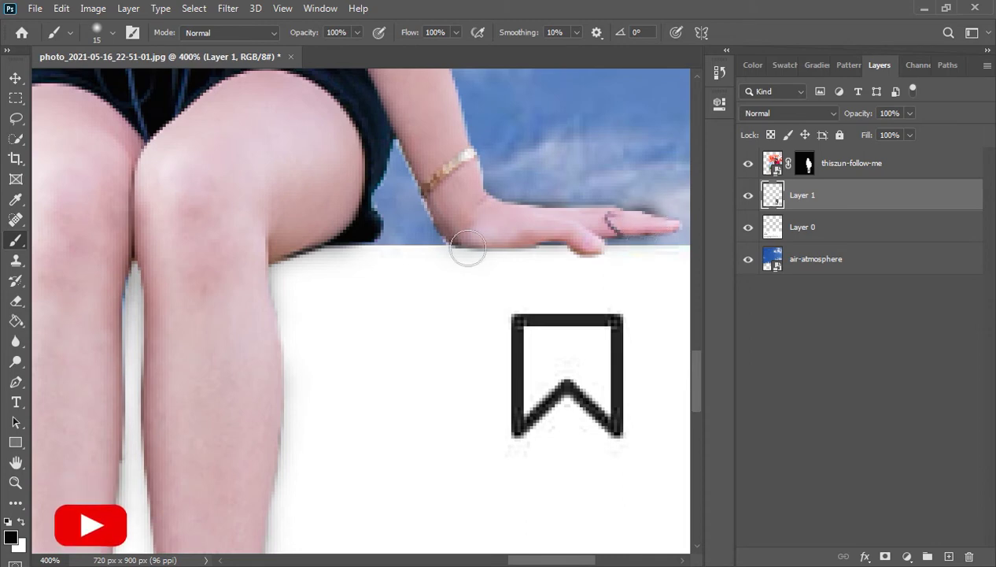
key("ctrl+z")
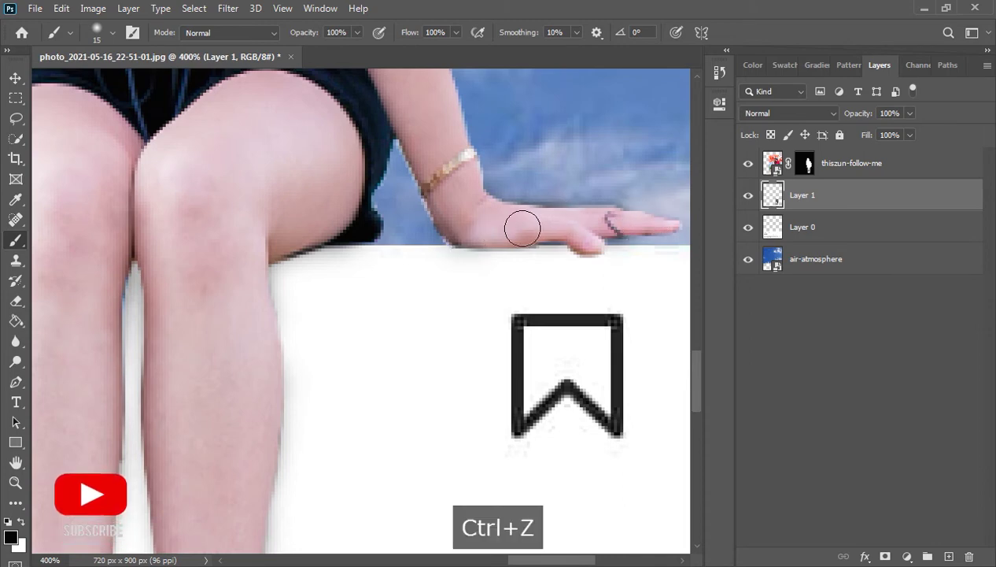
mouse_move(522, 224)
left_mouse_down()
mouse_move(465, 228)
mouse_move(554, 226)
left_mouse_up()
left_click(581, 232)
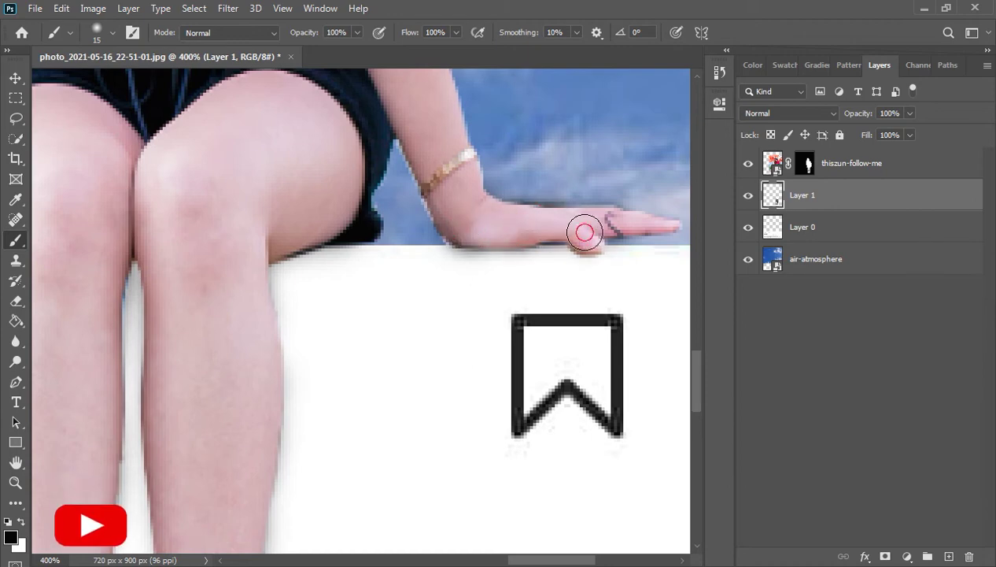
mouse_move(472, 223)
left_mouse_down()
mouse_move(448, 214)
mouse_move(439, 169)
mouse_move(408, 129)
left_mouse_up()
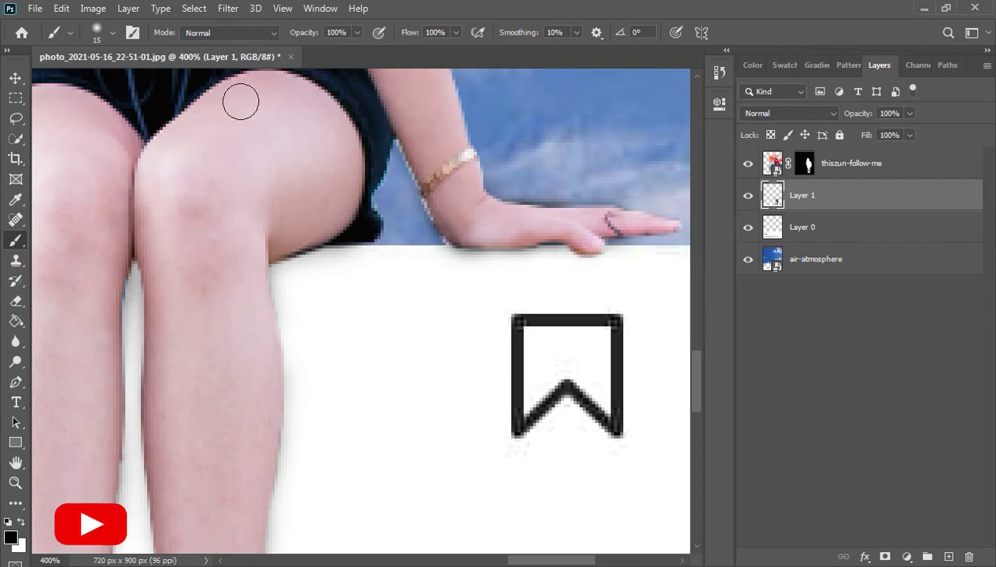
Paint a matching soft shadow around the left-hand palm and fingers resting on the white edge.
key("space")
left_click_drag(240, 100, 609, 245)
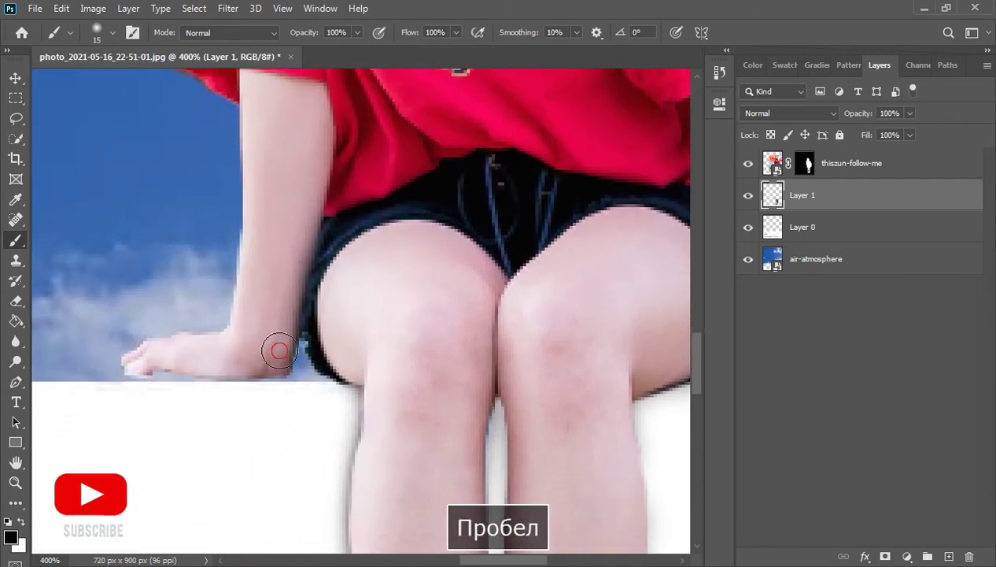
mouse_move(272, 362)
left_mouse_down()
mouse_move(158, 357)
mouse_move(140, 367)
mouse_move(240, 347)
left_mouse_up()
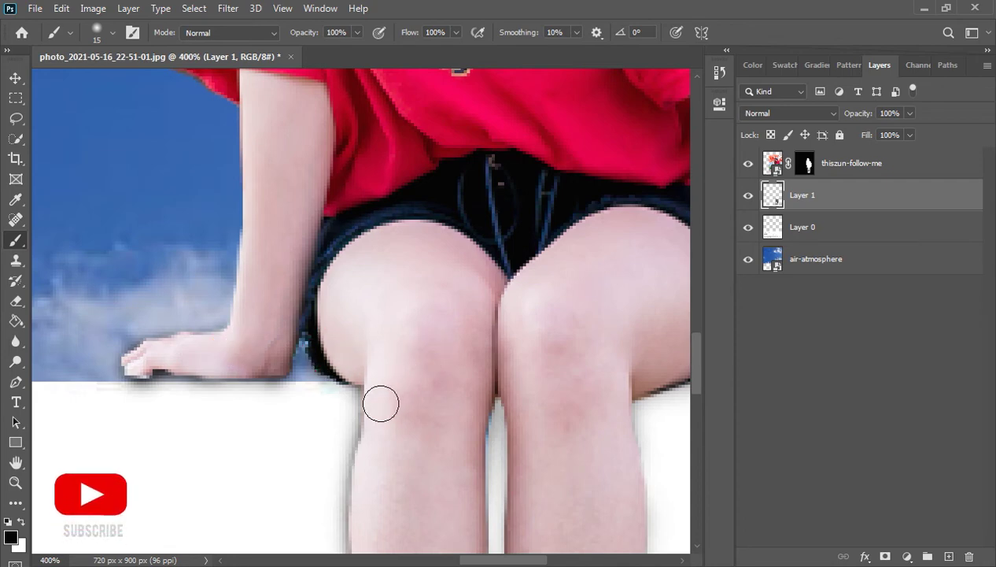
Examine the painted shadows along the legs up close and in the overall composite.
key("space")
left_click_drag(433, 456, 400, 149)
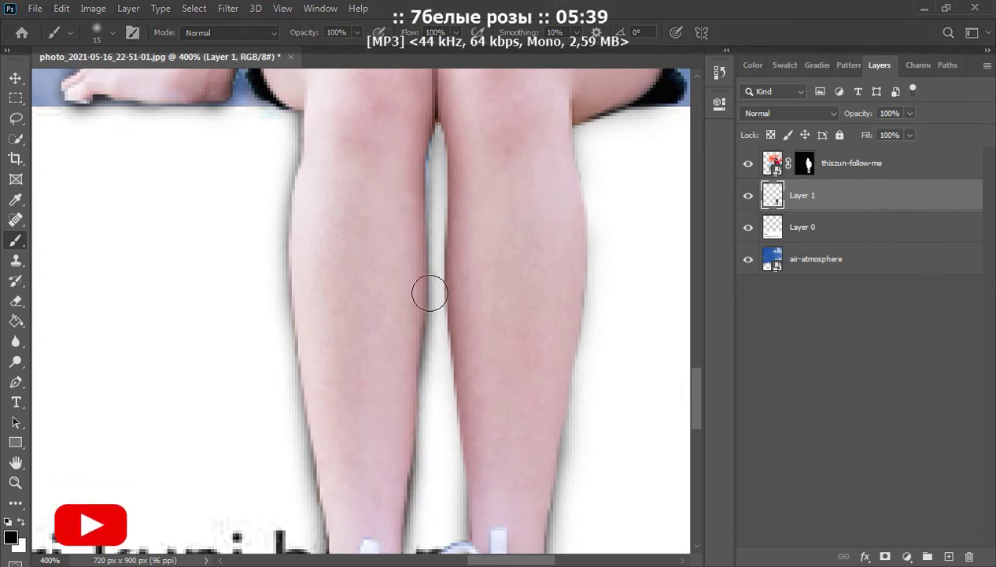
key("ctrl+minus")
key("ctrl+minus")
key("ctrl+minus")
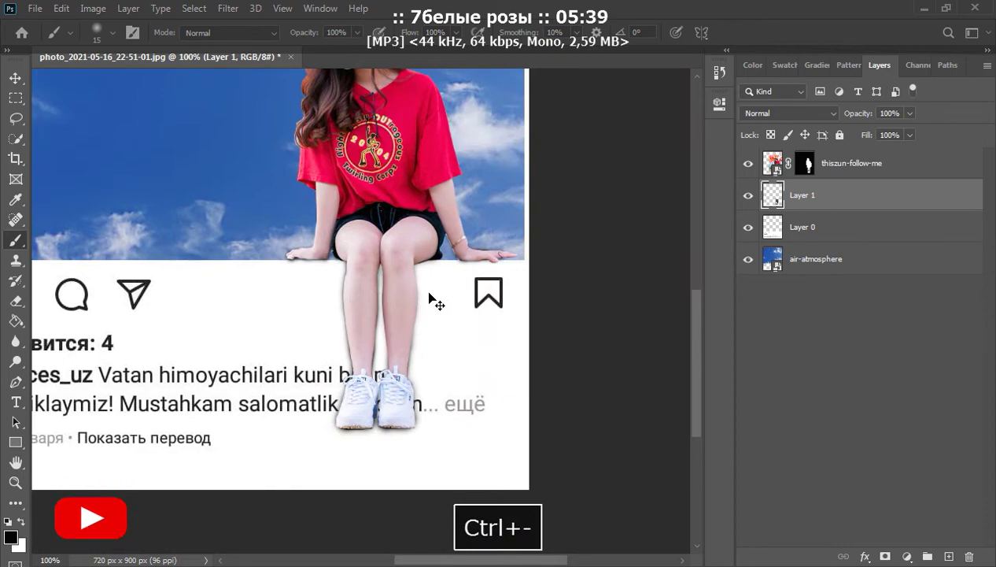
key("ctrl+minus")
Try switching to the thiszun-follow-me layer mask with white as the painting colour near the shorts and wrist.
key("ctrl+space")
left_click(493, 385)
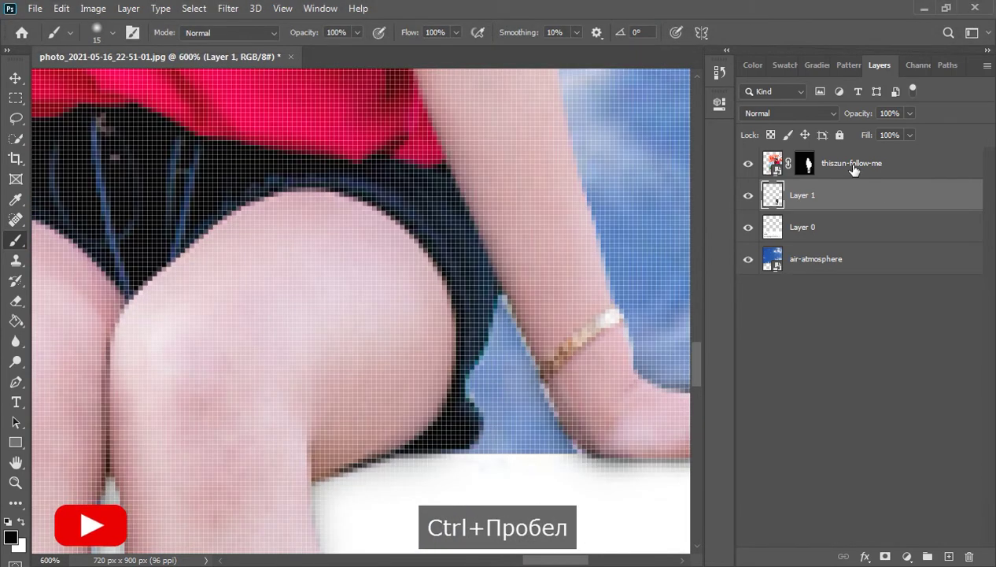
left_click(863, 166)
left_click(805, 162)
key("x")
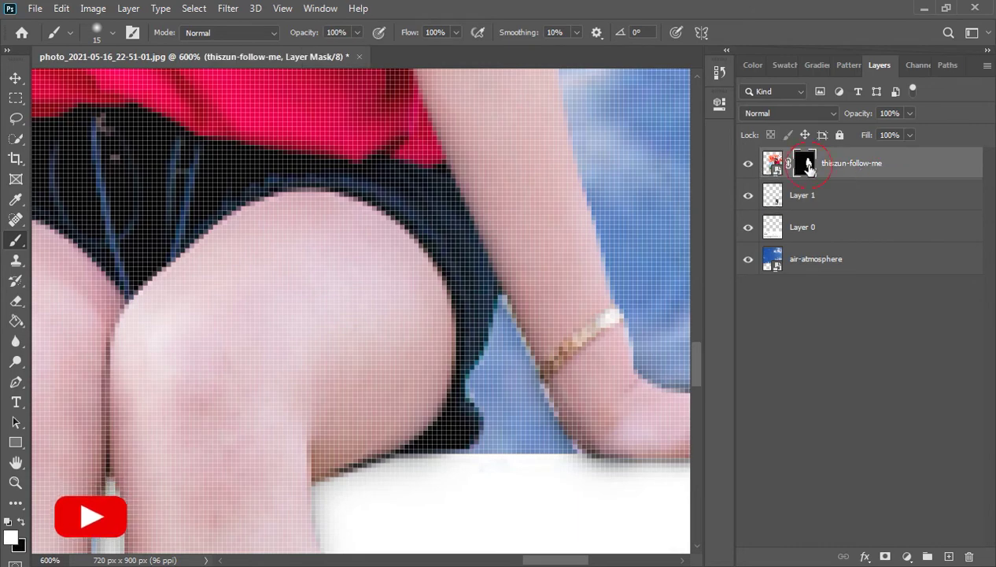
key("ctrl+z")
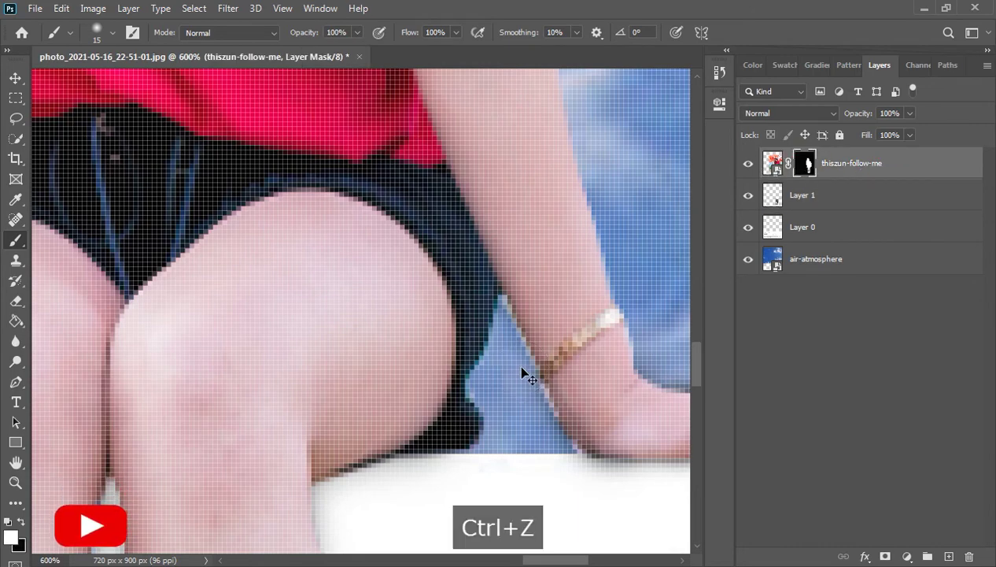
key("ctrl+minus")
key("ctrl+minus")
key("ctrl+minus")
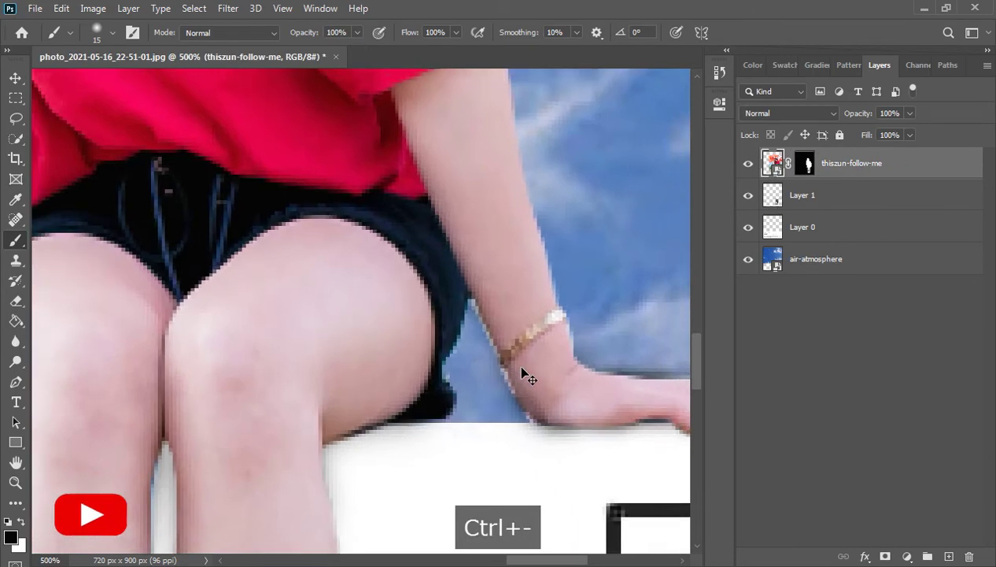
Erase the pale fringe along the inner forearm and wrist beside the shorts on the thiszun-follow-me layer mask with the 3 px Eraser.
key("ctrl+space")
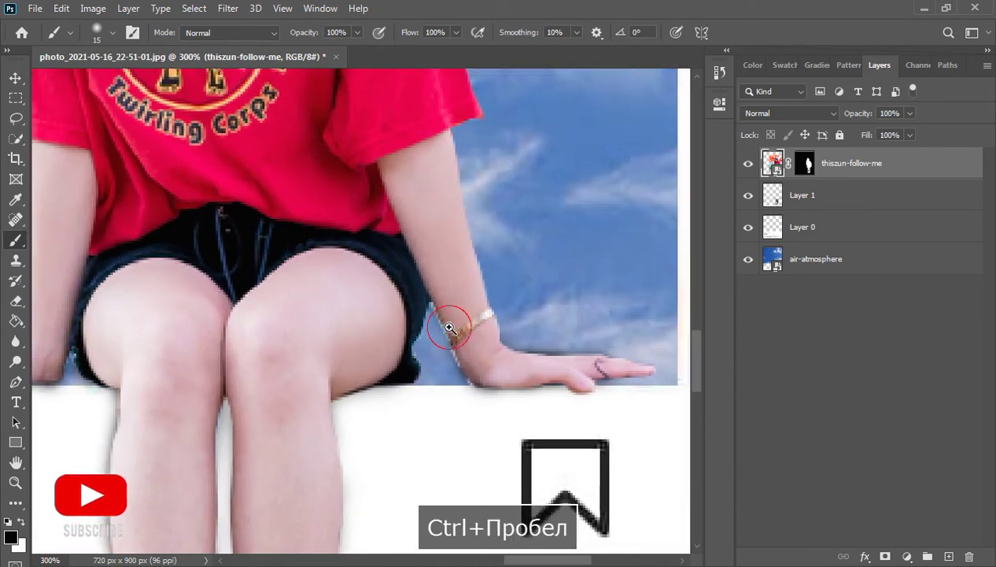
left_click(446, 323, "ctrl")
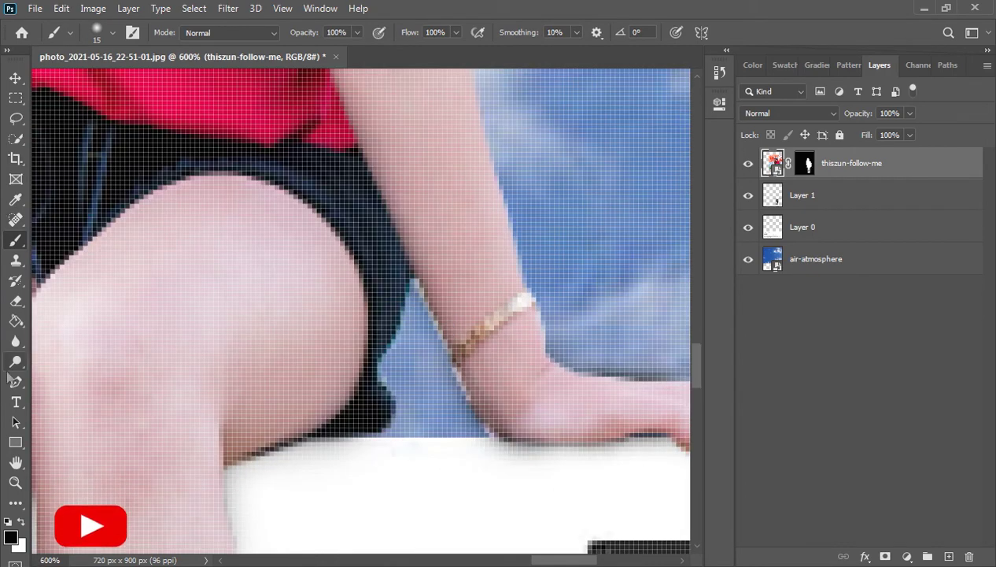
left_click(16, 300)
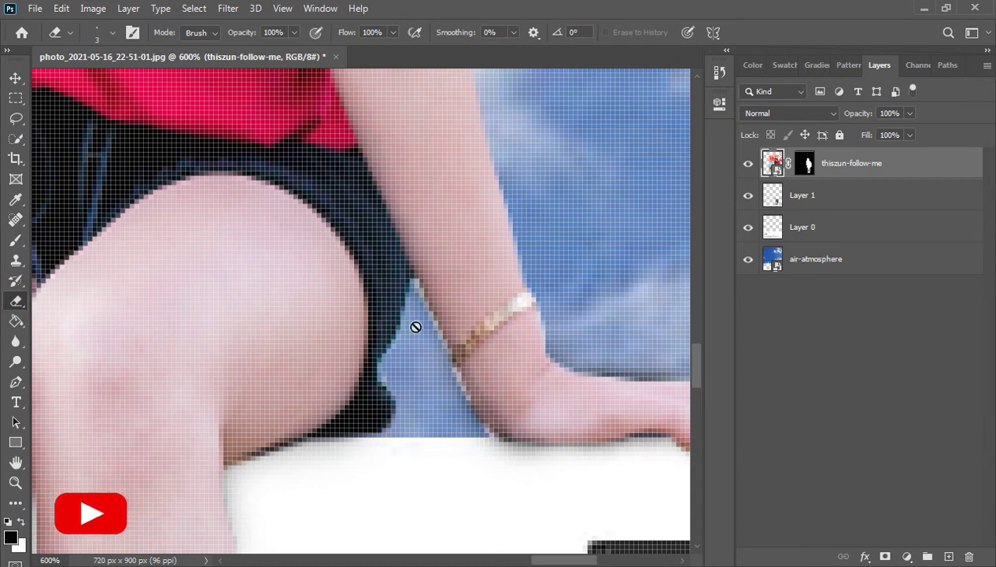
left_click(804, 163)
key("x")
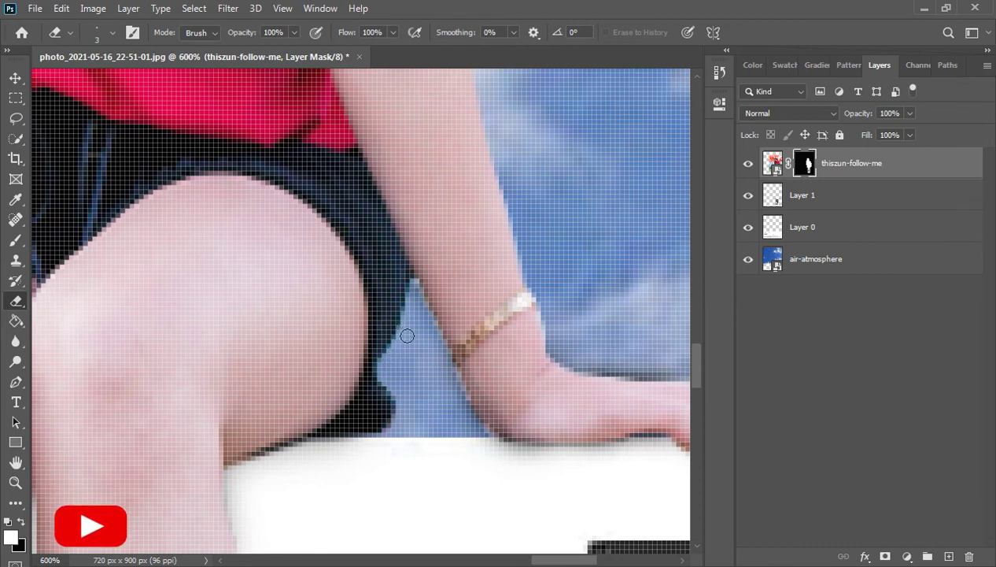
left_click_drag(414, 284, 432, 317)
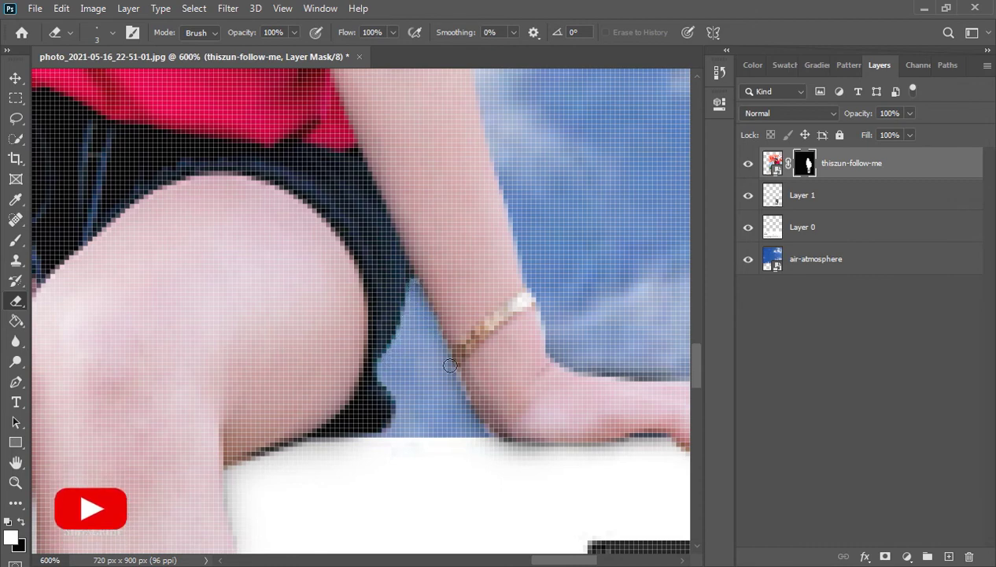
mouse_move(450, 365)
left_mouse_down()
mouse_move(481, 425)
mouse_move(538, 457)
left_mouse_up()
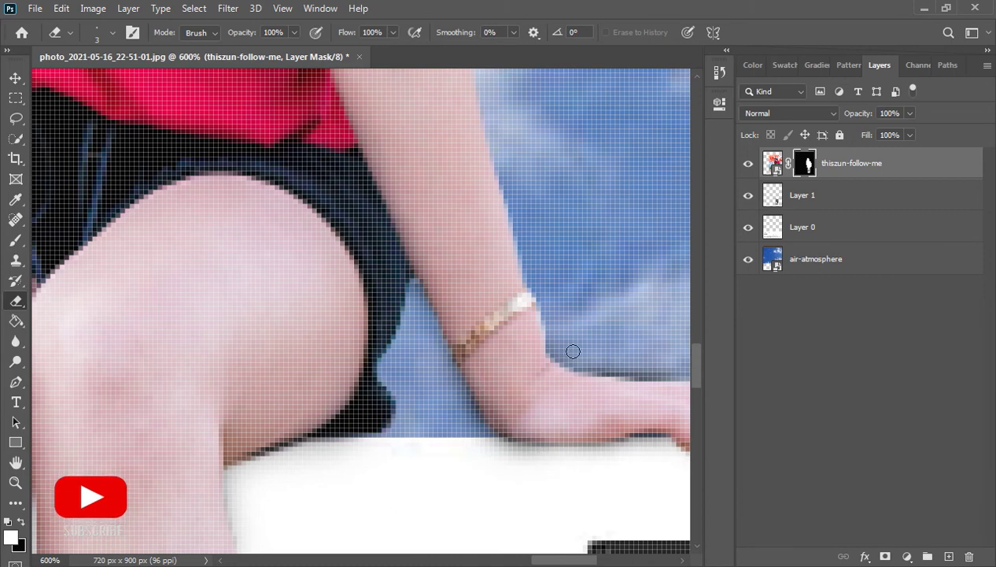
Try erasing the fringe along the outer wrist and forearm on the mask, and undo the last stroke.
mouse_move(573, 351)
left_mouse_down()
mouse_move(497, 457)
mouse_move(434, 291)
left_mouse_up()
key("ctrl+z")
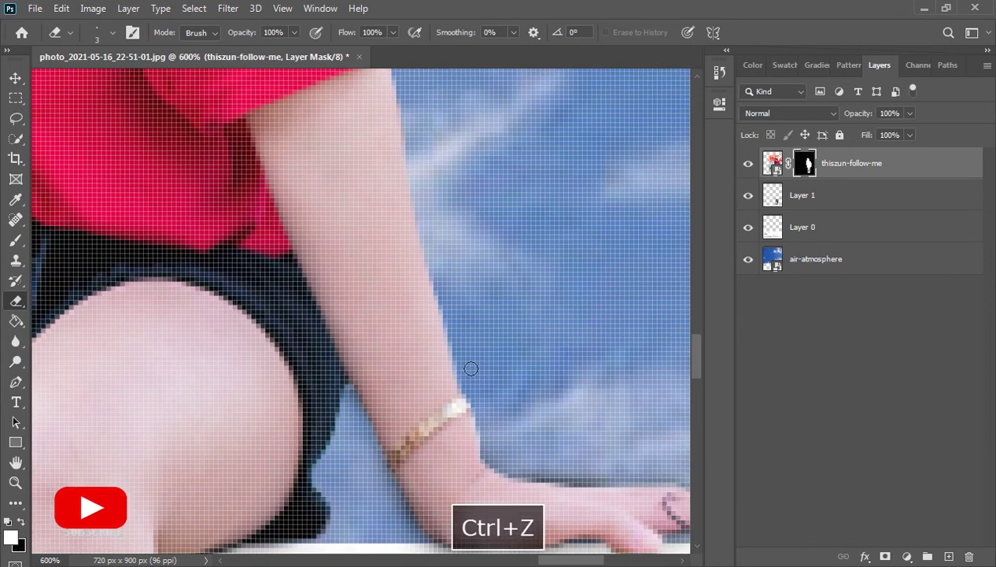
key("ctrl+minus")
key("ctrl+minus")
key("ctrl+minus")
key("ctrl+minus")
key("ctrl+minus")
key("ctrl+minus")
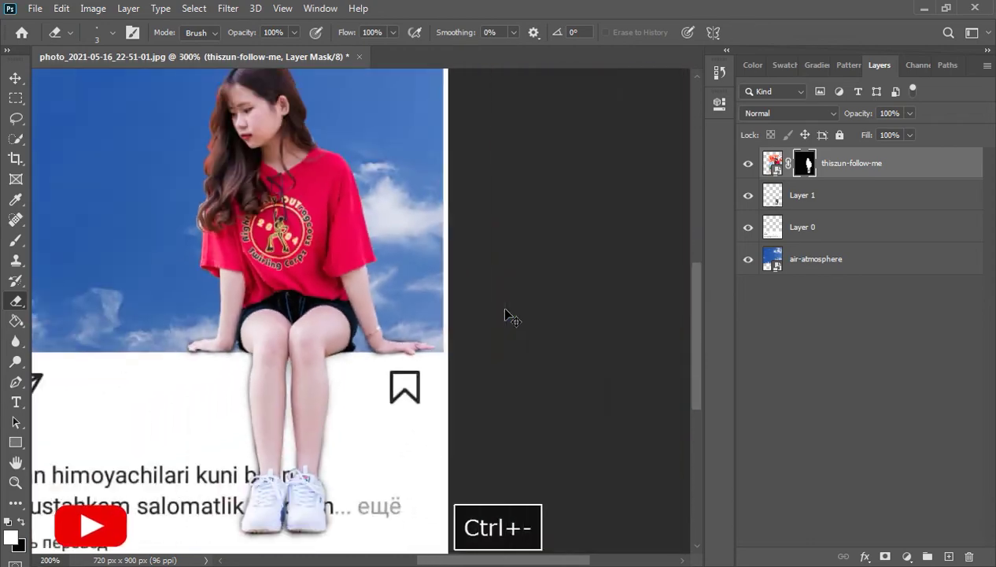
Erase the light fringe on the mask where the hair behind the neck meets the red shirt's shoulder.
key("ctrl+plus")
left_click(309, 137)
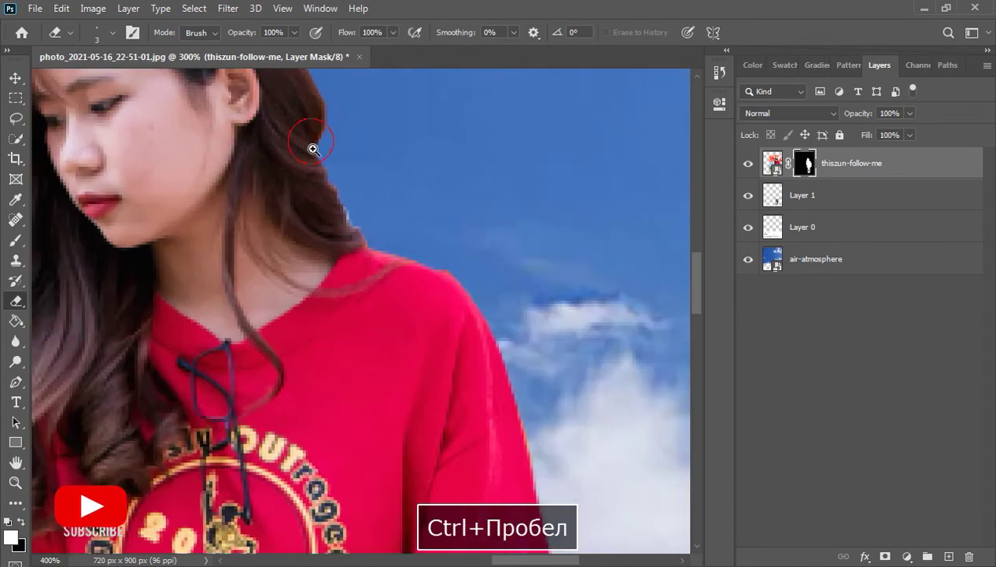
left_click(329, 166)
left_click(372, 239)
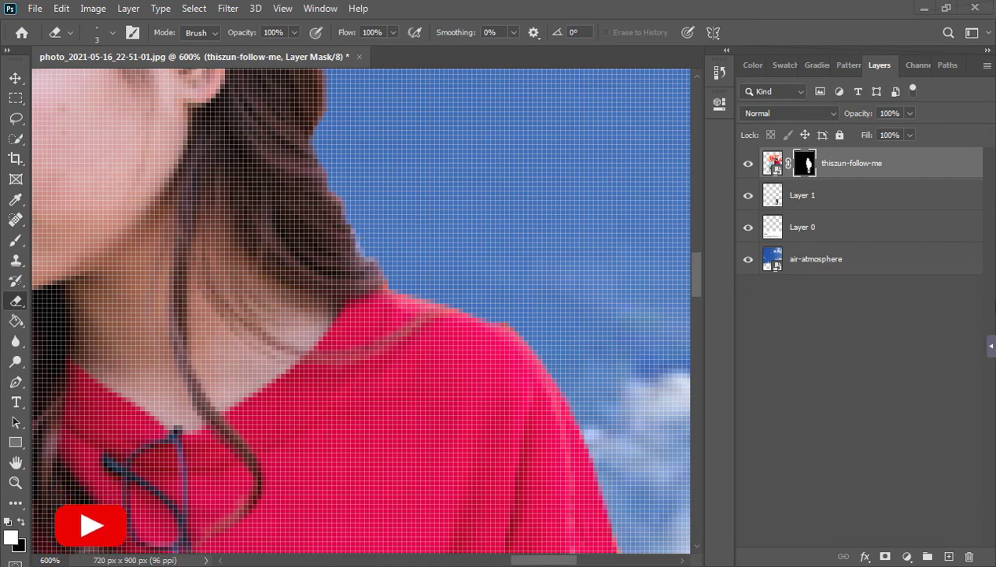
key("F9")
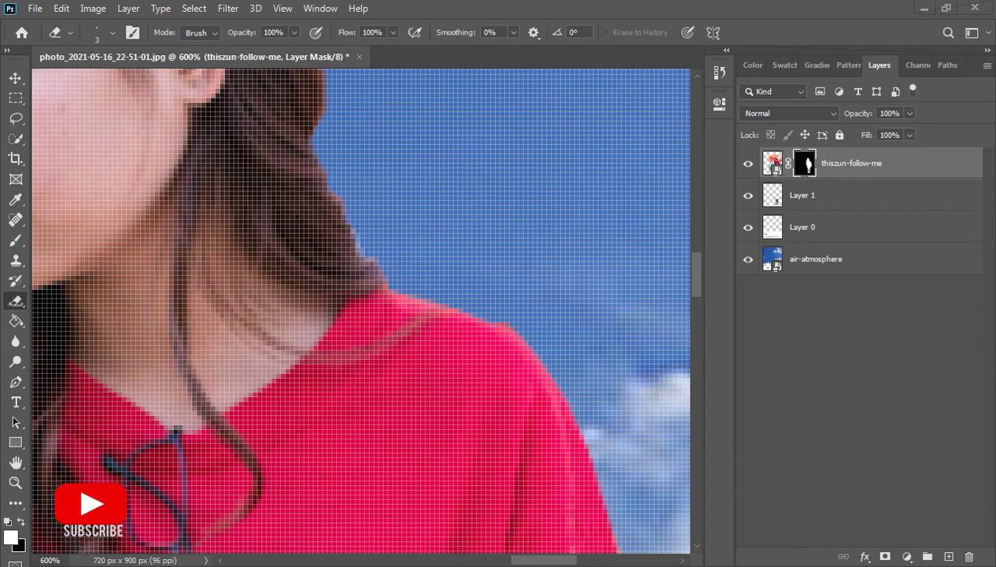
key("space")
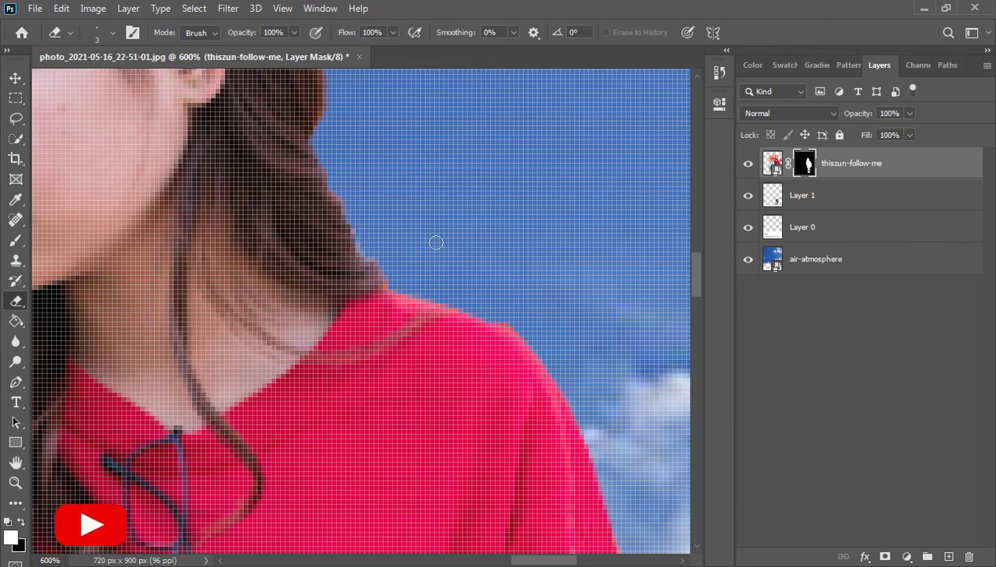
Erase the light fringe on the mask around the crown and down the back of the head.
key("ctrl+minus")
key("ctrl+minus")
key("ctrl+minus")
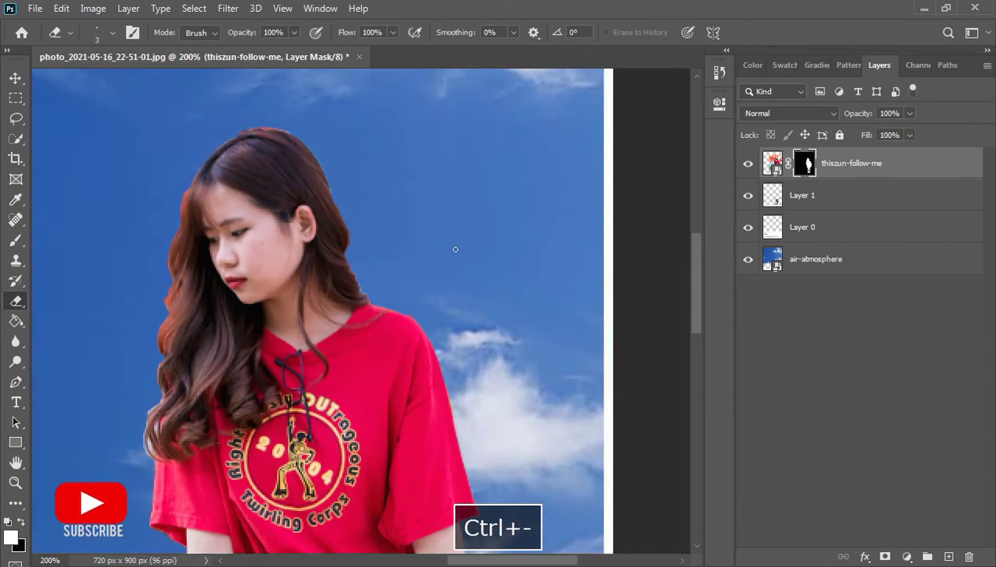
left_click(272, 157, "ctrl")
left_click_drag(271, 157, 301, 250)
left_click_drag(390, 188, 388, 192)
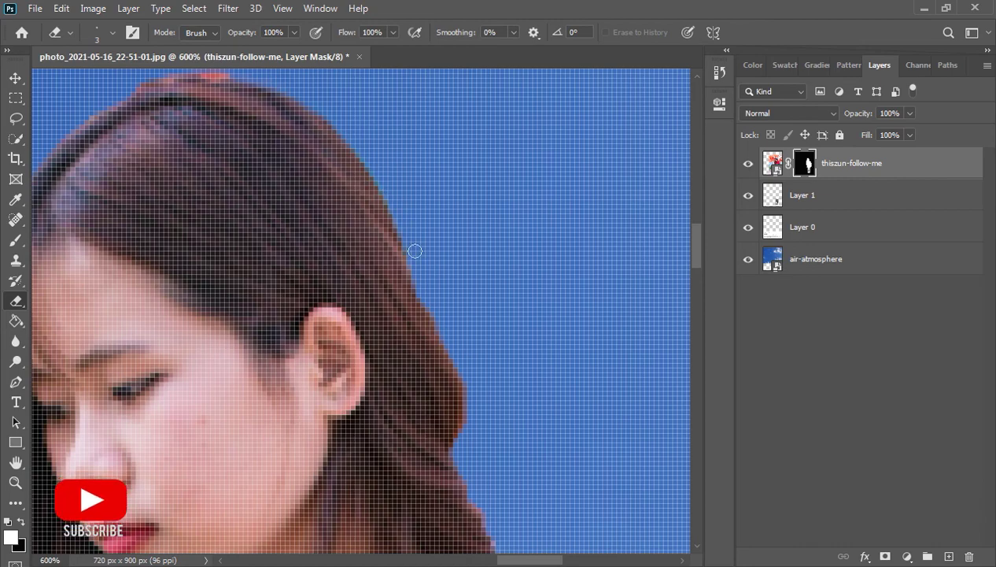
Erase the fringe on the mask along the outer edge of the hair on the face side, from forehead to chin level.
key("space")
left_click_drag(202, 273, 479, 278)
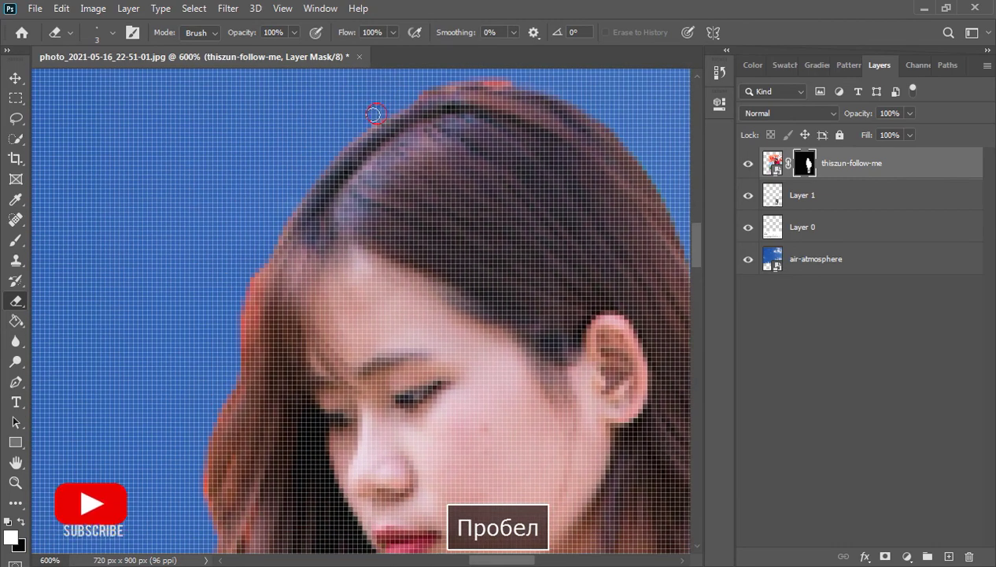
key("space")
mouse_move(312, 333)
left_mouse_down()
mouse_move(360, 26)
mouse_move(402, 8)
left_mouse_up()
left_click_drag(347, 262, 281, 225)
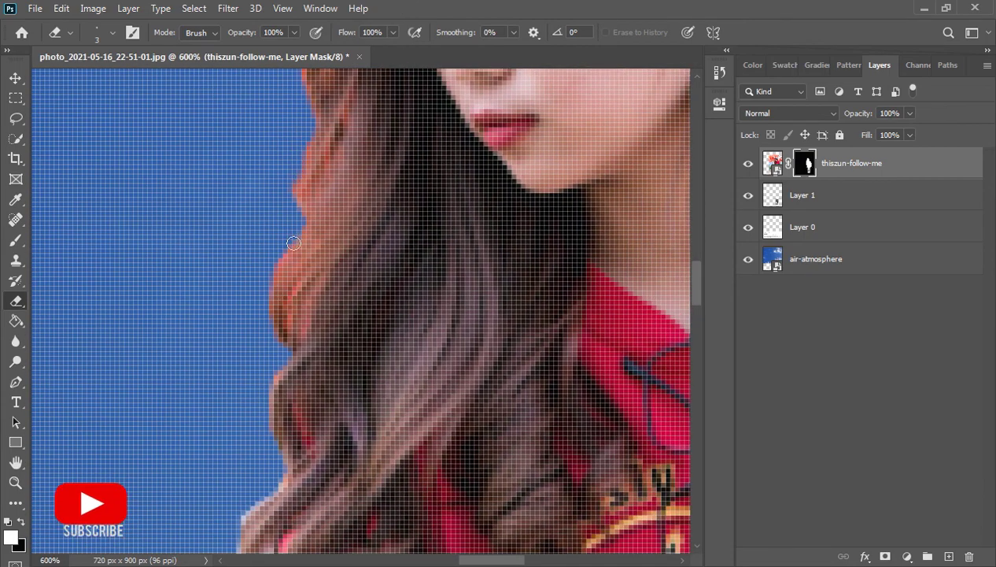
Erase the fringe on the mask around the lower curls down to the hair tips over the shirt sleeve.
key("space")
left_click_drag(331, 358, 340, 177)
left_click_drag(275, 365, 274, 391)
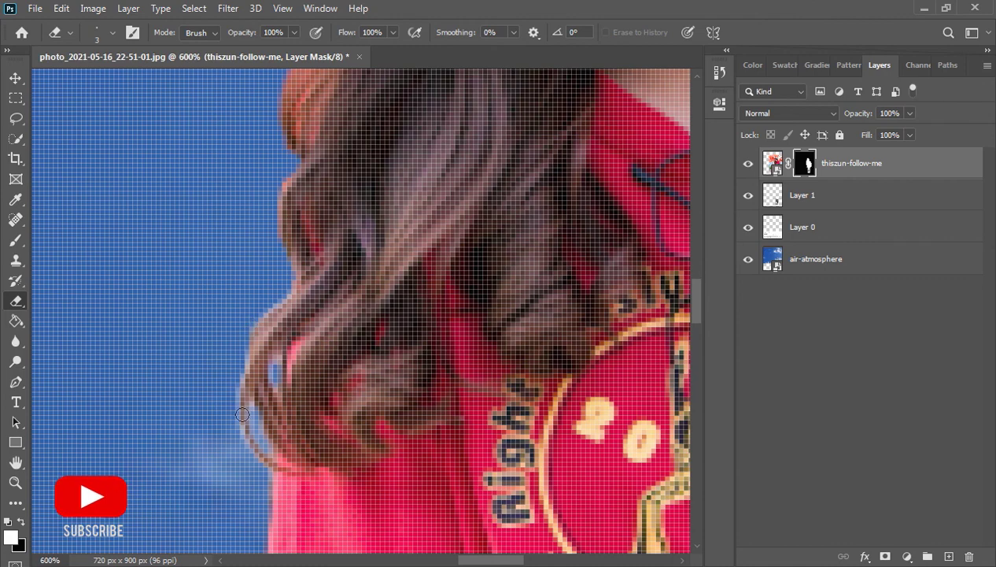
left_click_drag(249, 412, 269, 445)
Examine the cleaned hair outline against the sky from the curls up to the whole head.
key("space")
left_click_drag(406, 194, 406, 503)
key("ctrl+minus")
key("ctrl+minus")
key("ctrl+minus")
key("ctrl+minus")
key("ctrl+minus")
key("ctrl+minus")
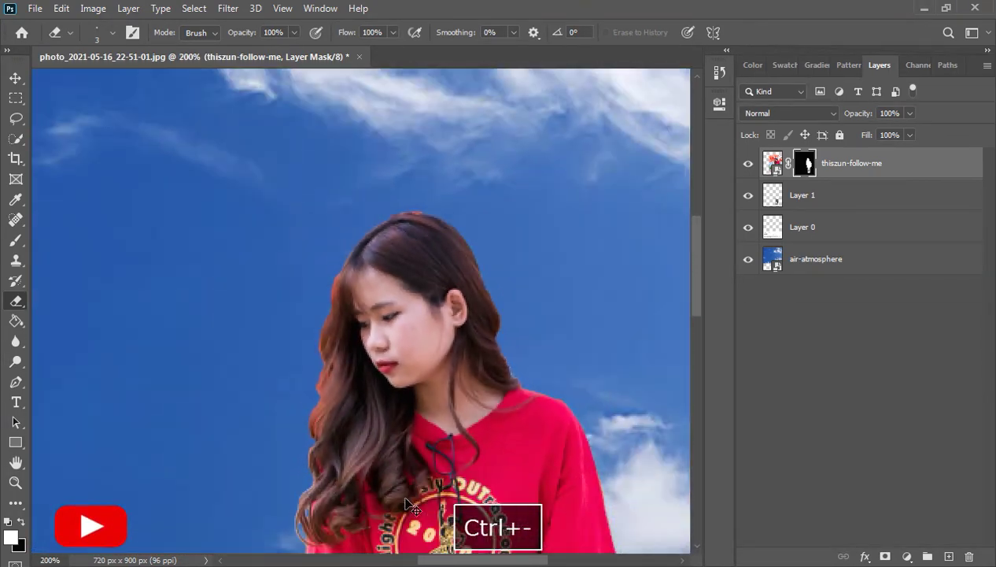